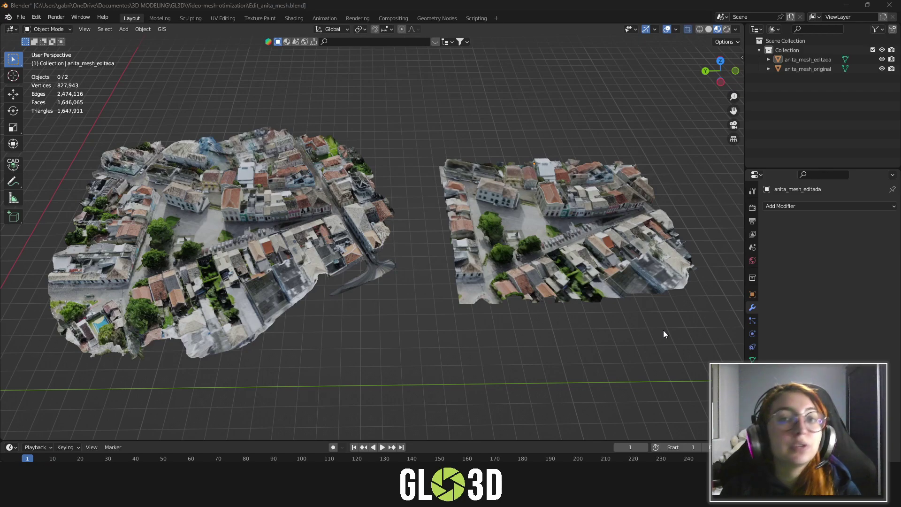
- Select anita_mesh_original and orbit and zoom around both town meshes
middle_drag(663, 330, 460, 358)
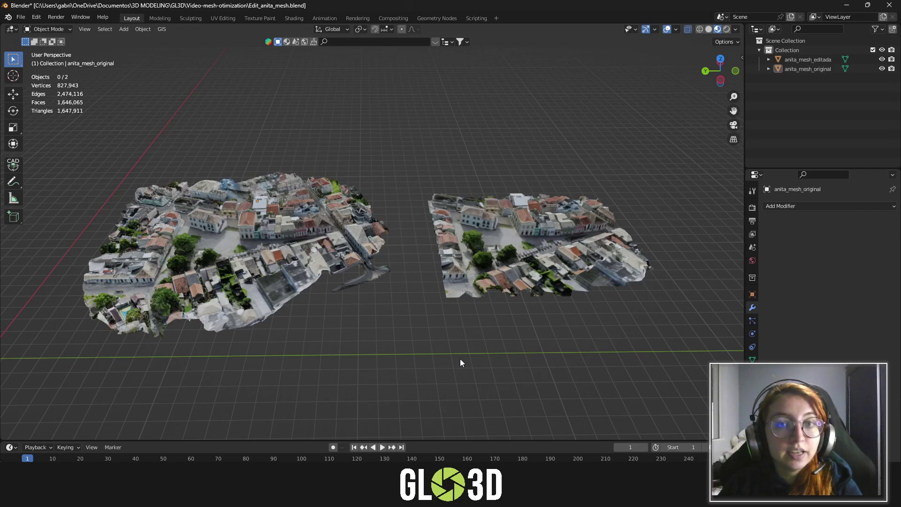
middle_drag(455, 356, 271, 271)
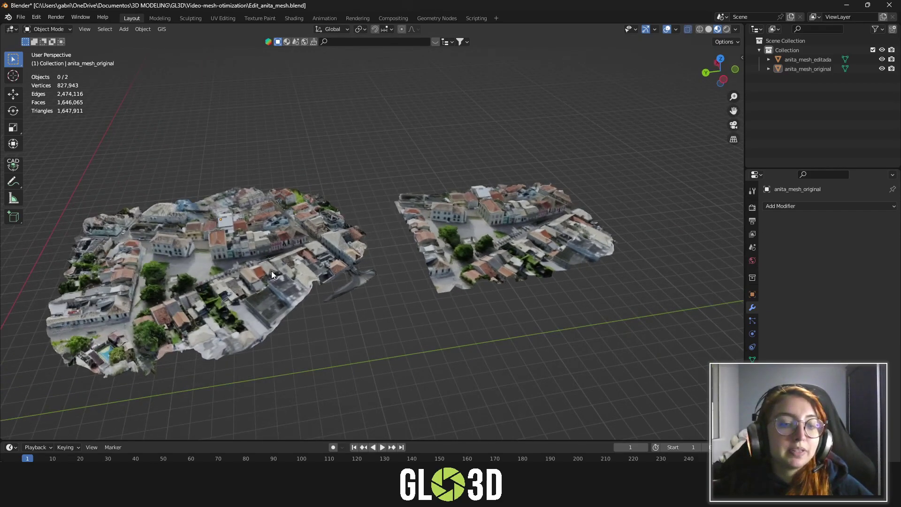
click(271, 271)
scroll(454, 286, up, 6)
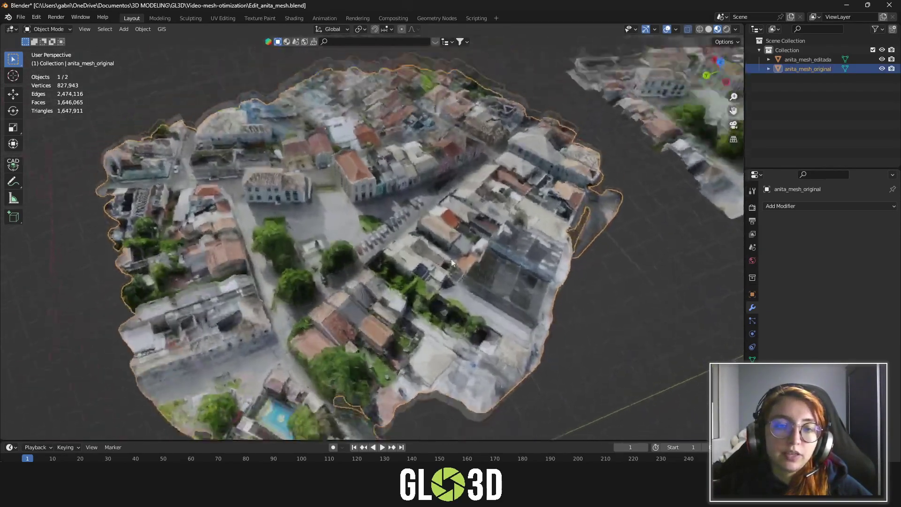
scroll(452, 262, down, 3)
mouse_move(547, 232)
middle_down()
mouse_move(385, 252)
mouse_move(474, 283)
mouse_move(417, 275)
middle_up()
scroll(385, 251, up, 4)
scroll(423, 250, up, 2)
scroll(423, 250, down, 2)
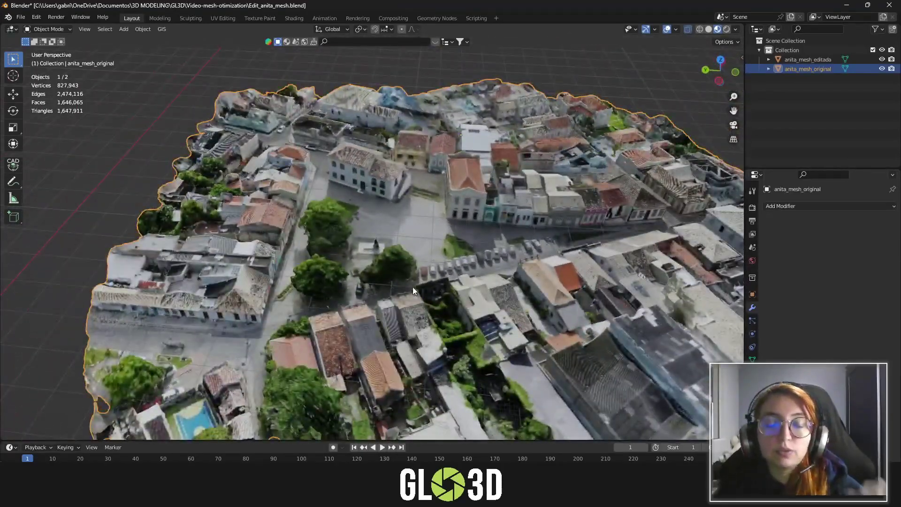
scroll(412, 286, down, 1)
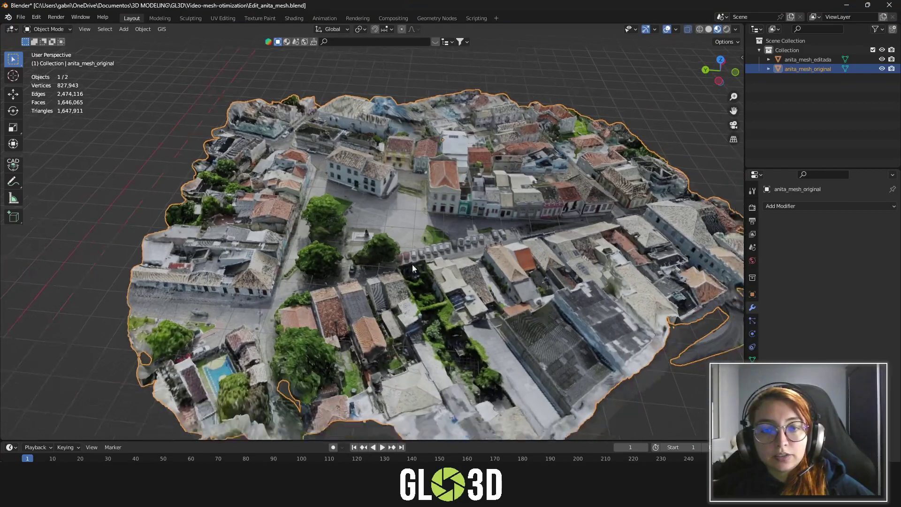
middle_drag(412, 264, 403, 242)
scroll(466, 255, up, 2)
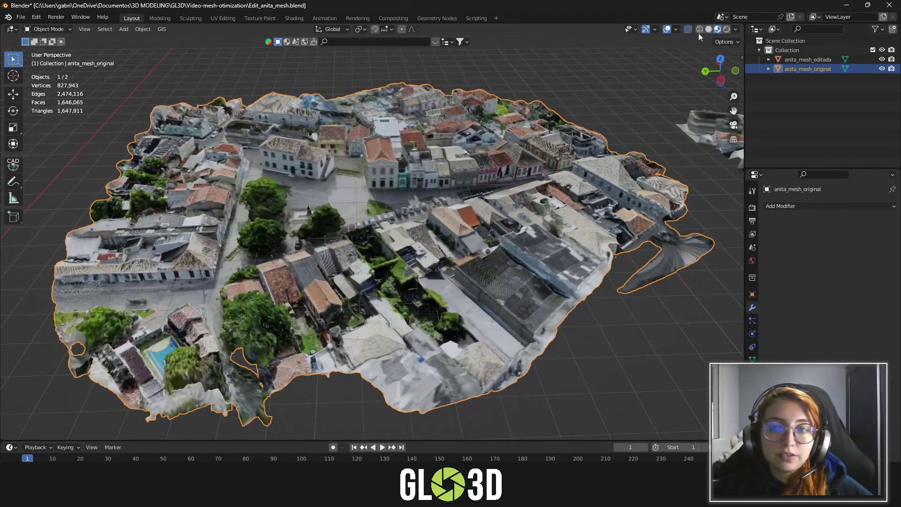
- Inspect the town in wireframe, then return to solid shading and view it from above
click(701, 29)
scroll(312, 207, up, 5)
scroll(323, 247, up, 3)
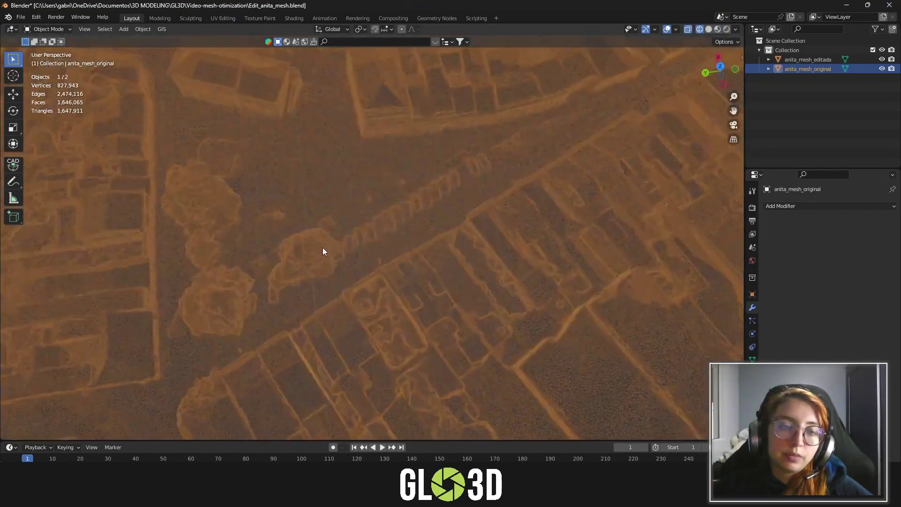
scroll(387, 277, up, 2)
scroll(387, 267, up, 2)
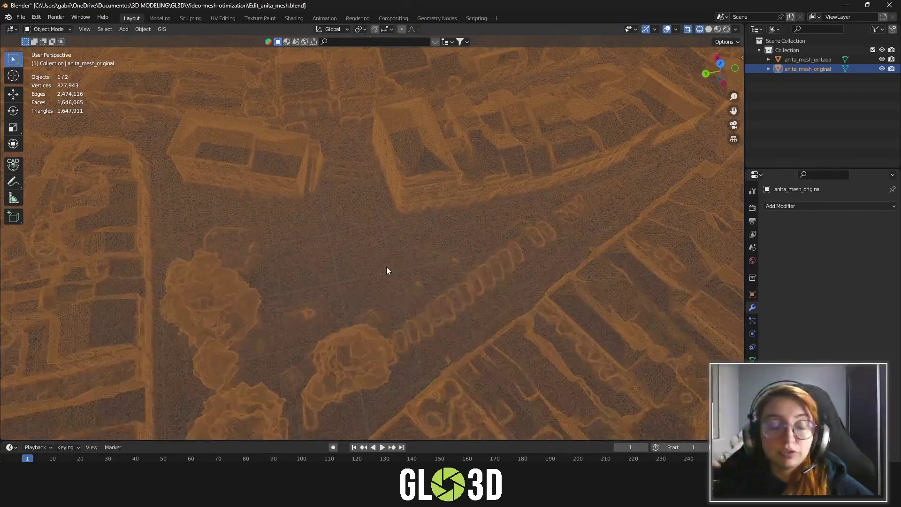
scroll(386, 271, down, 6)
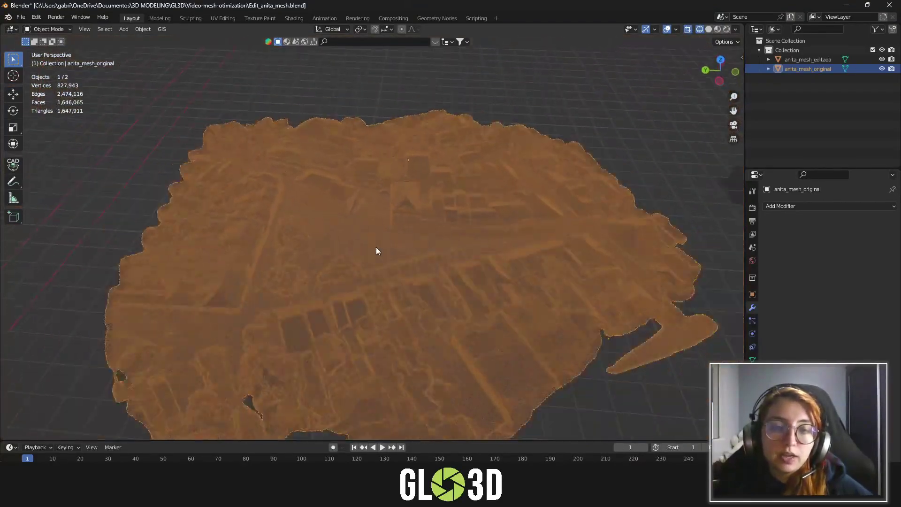
key(shift+z)
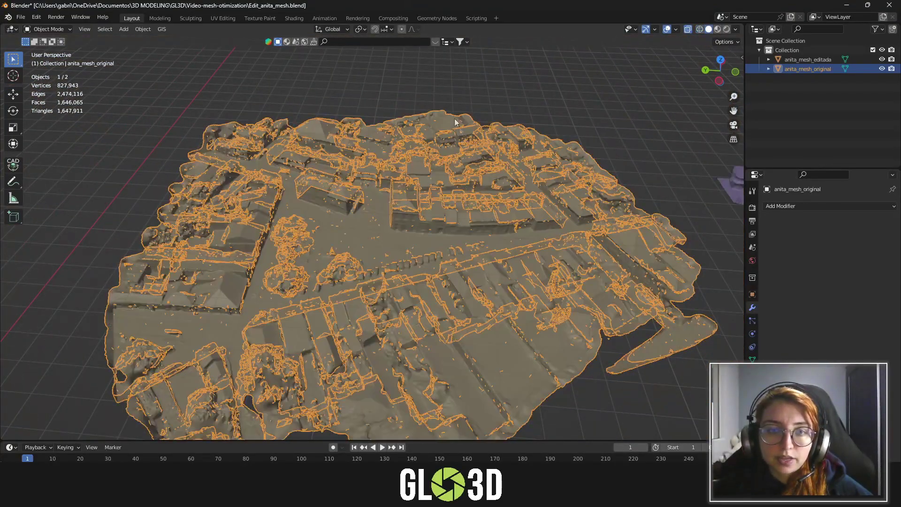
middle_drag(703, 42, 509, 218)
scroll(509, 218, up, 3)
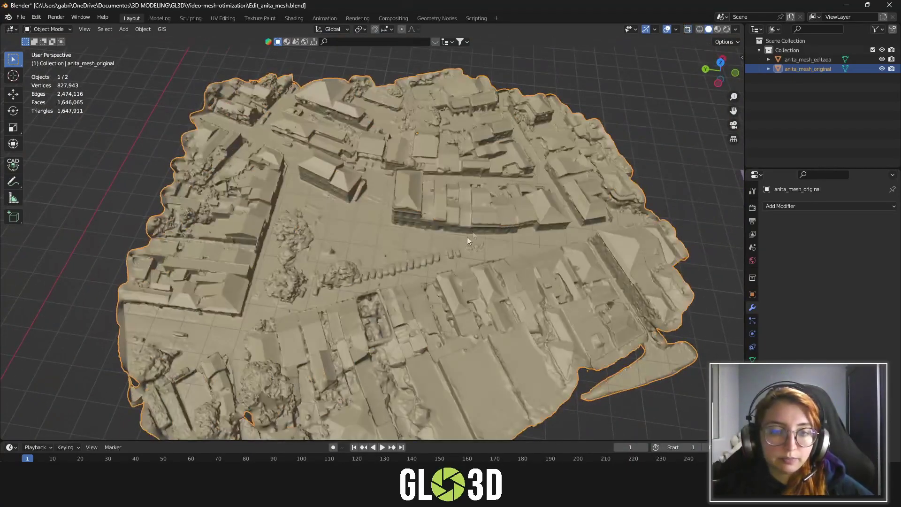
scroll(467, 236, up, 3)
mouse_move(460, 273)
middle_down()
mouse_move(486, 266)
mouse_move(536, 313)
middle_up()
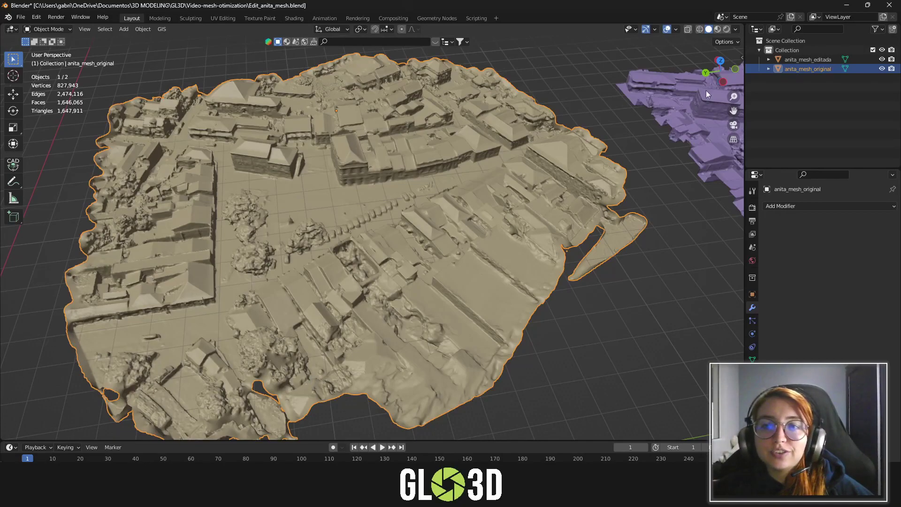
- View the textured meshes in Material Preview, briefly selecting the cropped anita_mesh_editada
click(717, 29)
scroll(548, 273, down, 2)
scroll(548, 274, down, 2)
scroll(548, 274, down, 1)
mouse_move(327, 209)
middle_down()
mouse_move(419, 238)
mouse_move(351, 195)
middle_up()
scroll(376, 201, up, 2)
scroll(423, 221, up, 2)
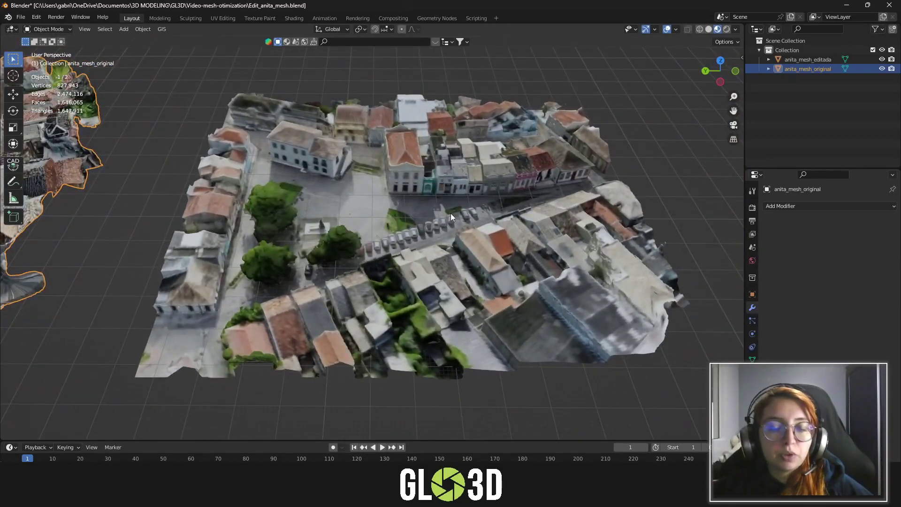
middle_drag(450, 213, 439, 220)
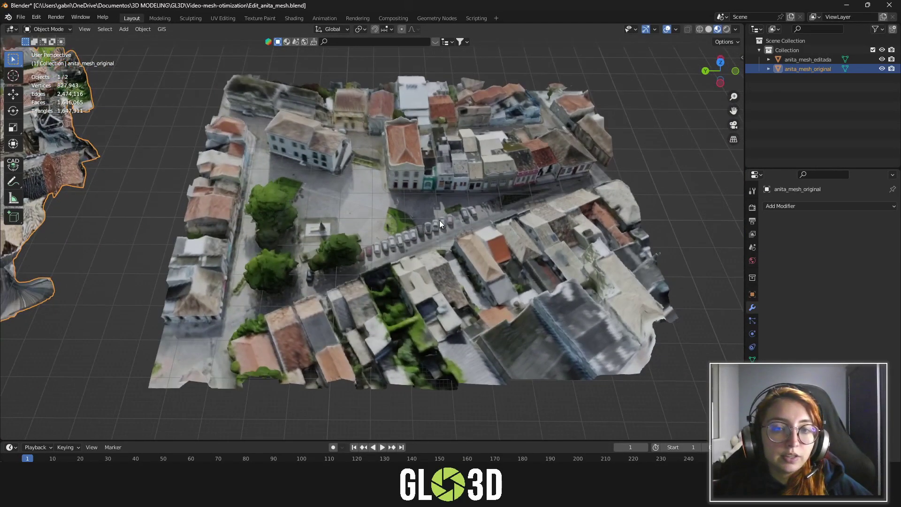
scroll(550, 278, down, 3)
scroll(450, 250, down, 2)
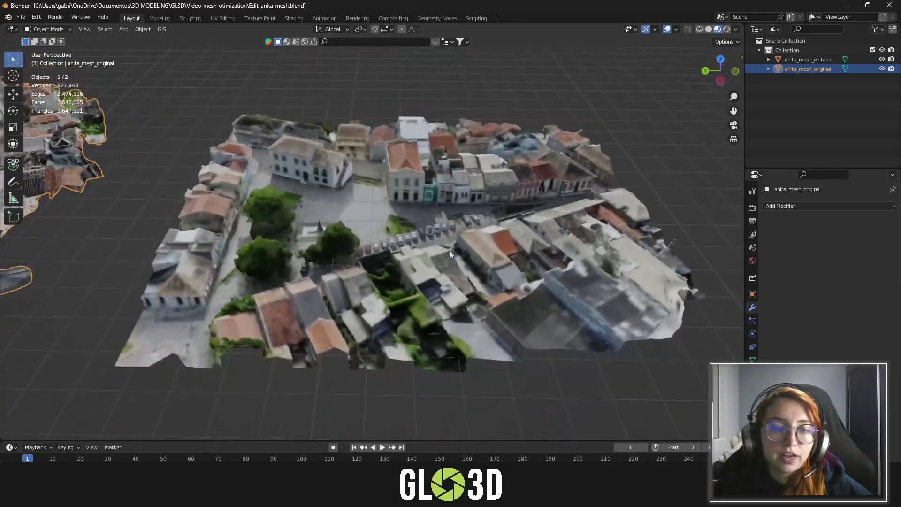
click(424, 268)
mouse_move(424, 269)
middle_down()
mouse_move(518, 272)
mouse_move(433, 280)
mouse_move(455, 354)
mouse_move(477, 325)
mouse_move(525, 326)
mouse_move(516, 323)
middle_up()
click(477, 325)
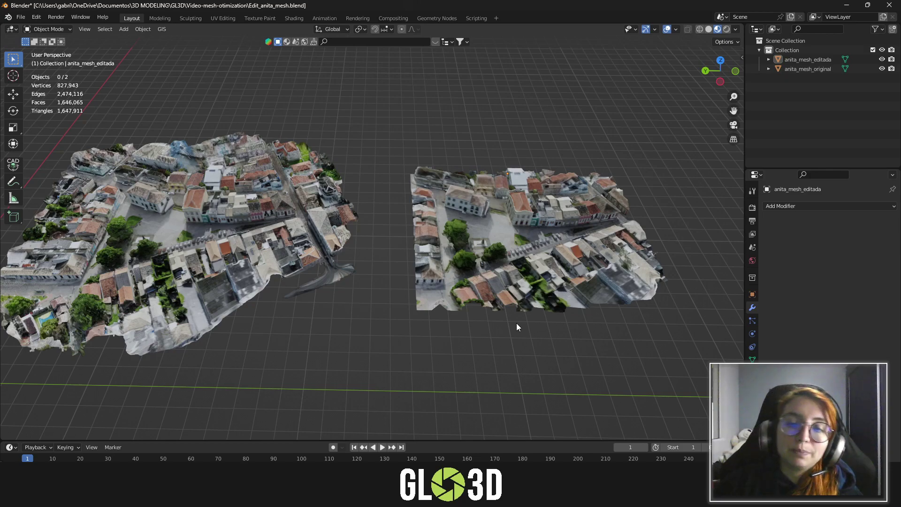
middle_drag(517, 323, 530, 319)
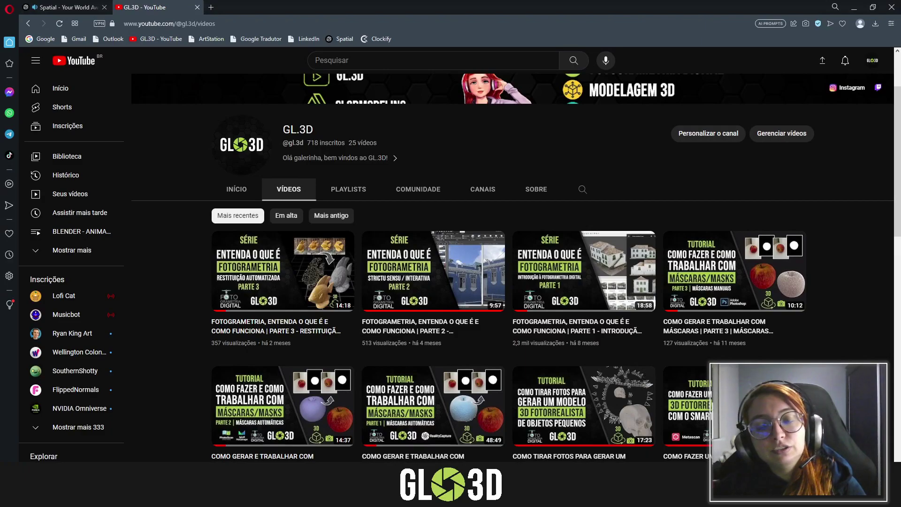
scroll(511, 268, down, 1)
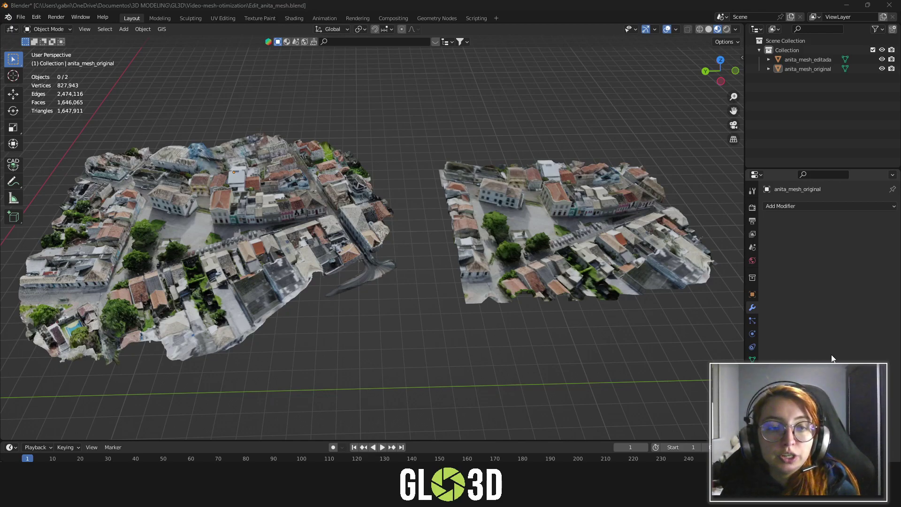
- Reselect anita_mesh_original and inspect its geometry in plain Solid shading
scroll(496, 339, up, 1)
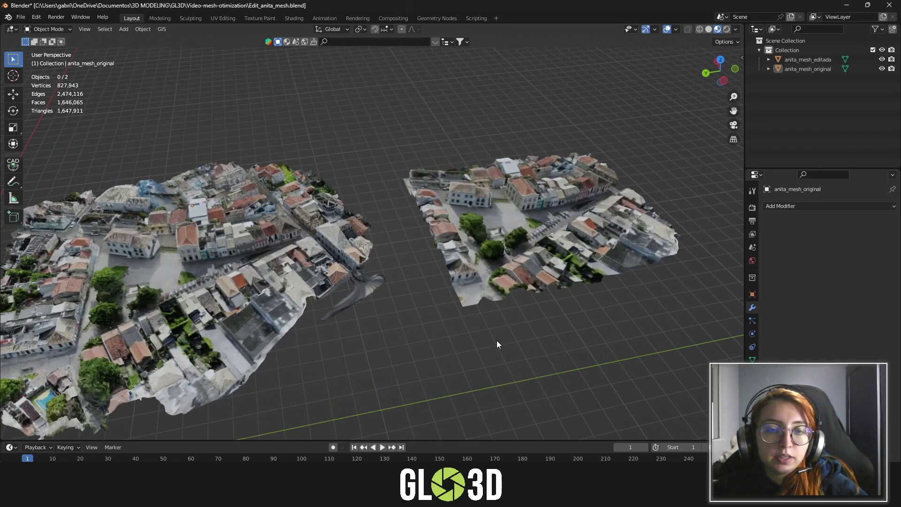
scroll(443, 275, up, 2)
scroll(443, 239, up, 2)
click(443, 239)
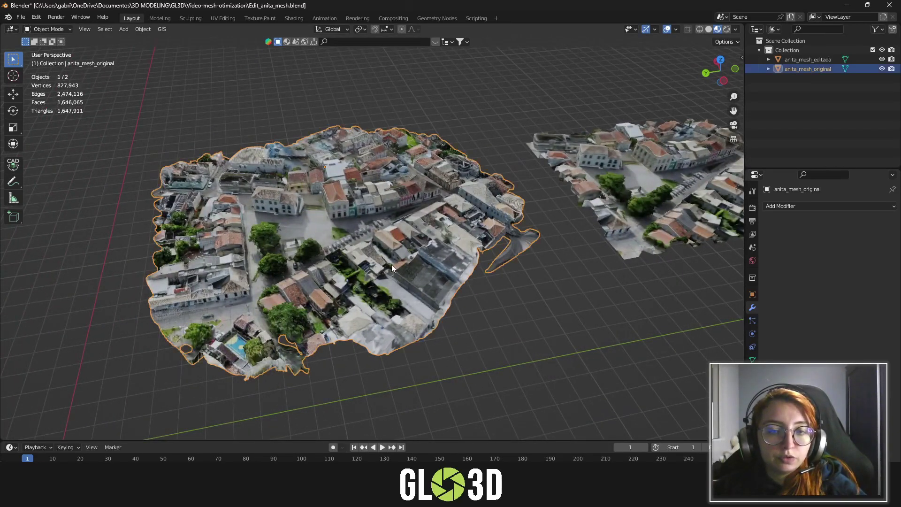
middle_drag(443, 240, 438, 250)
click(708, 29)
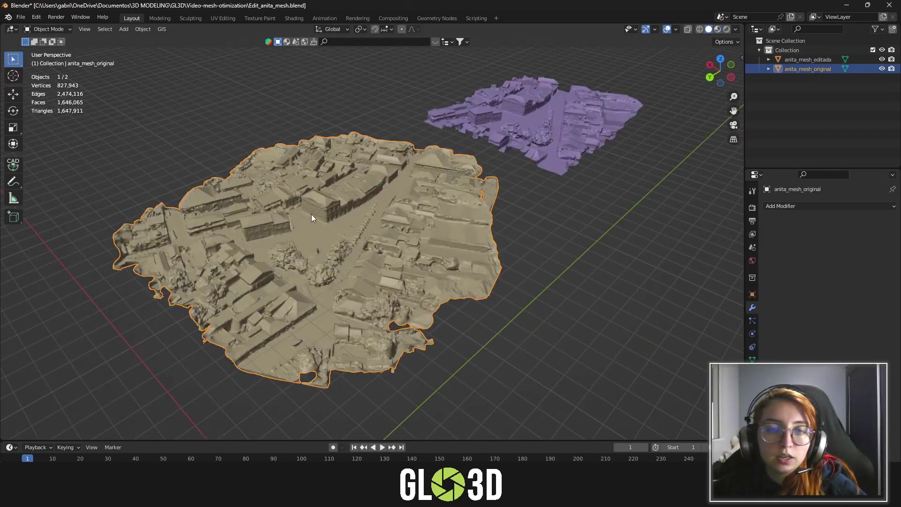
scroll(311, 214, up, 5)
mouse_move(332, 225)
middle_down()
mouse_move(433, 218)
mouse_move(300, 231)
mouse_move(404, 235)
middle_up()
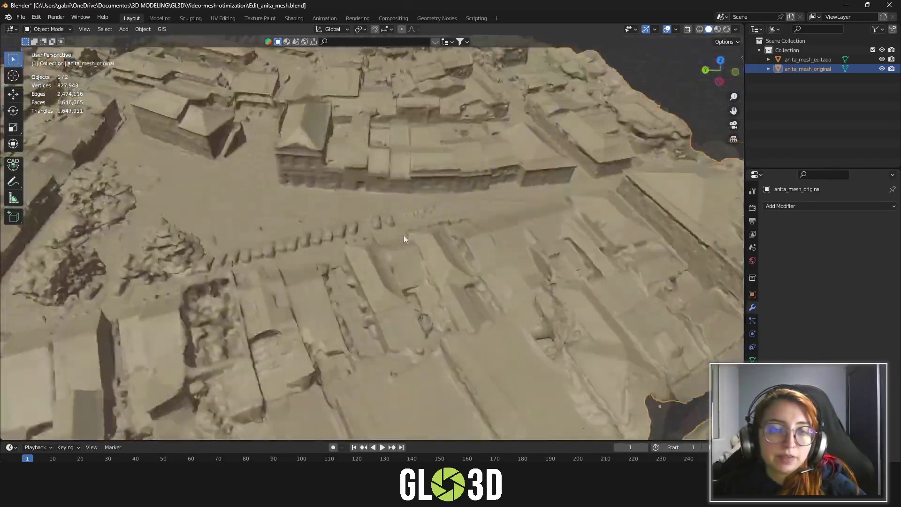
scroll(399, 238, down, 4)
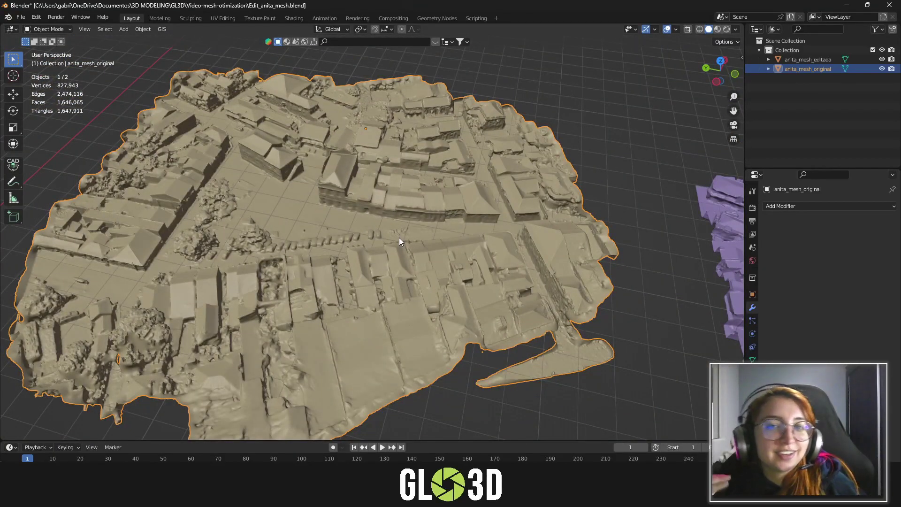
- Return to Material Preview, orbit to a flatter angle, then Alt+Tab to Agisoft PhotoScan
click(717, 29)
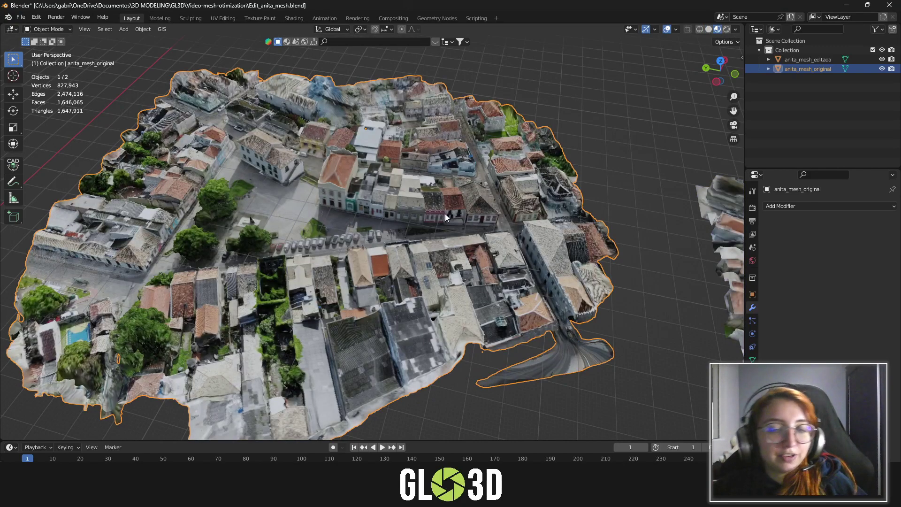
scroll(445, 213, down, 3)
mouse_move(427, 243)
middle_down()
mouse_move(413, 215)
mouse_move(396, 263)
middle_up()
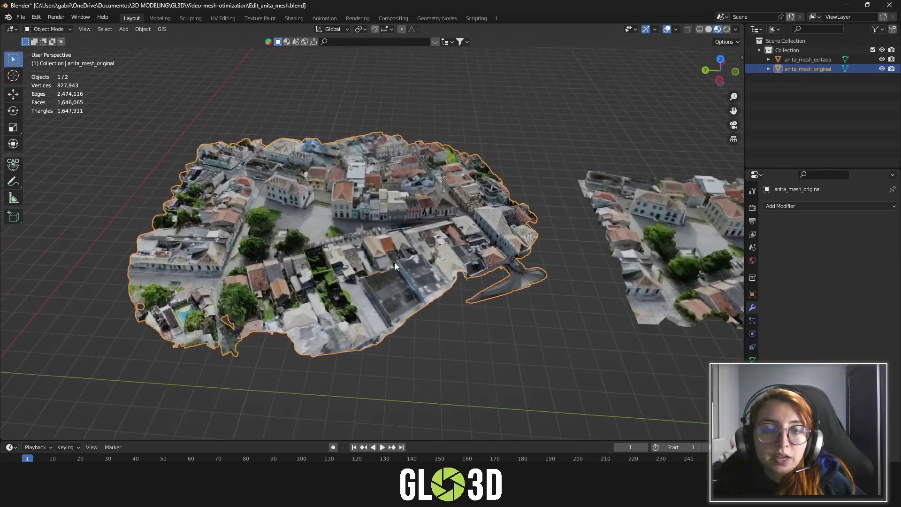
scroll(395, 263, down, 2)
scroll(408, 266, down, 2)
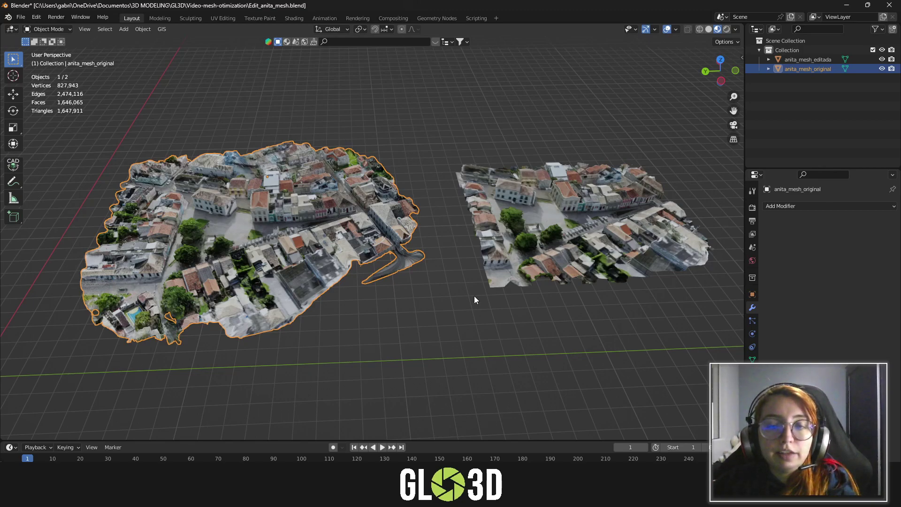
mouse_move(325, 296)
middle_down()
mouse_move(368, 308)
mouse_move(367, 317)
mouse_move(421, 319)
mouse_move(413, 325)
middle_up()
scroll(314, 295, up, 2)
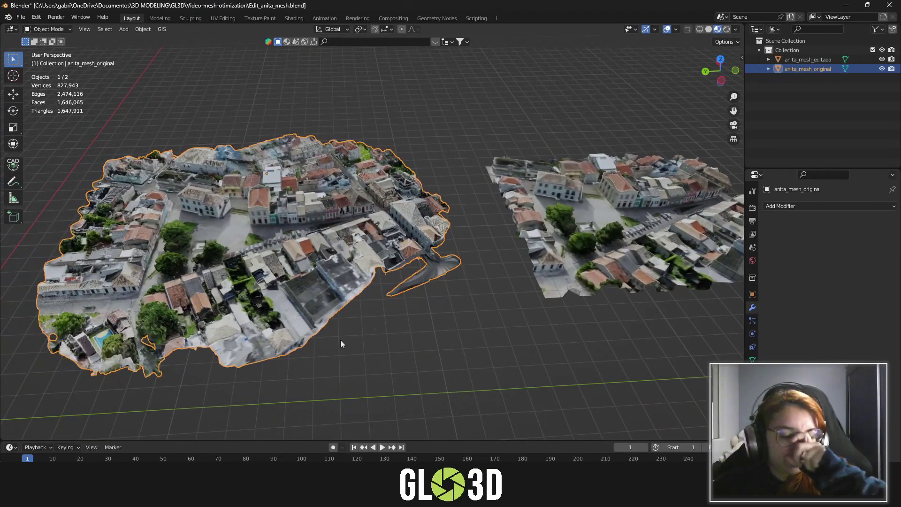
key(alt+Tab)
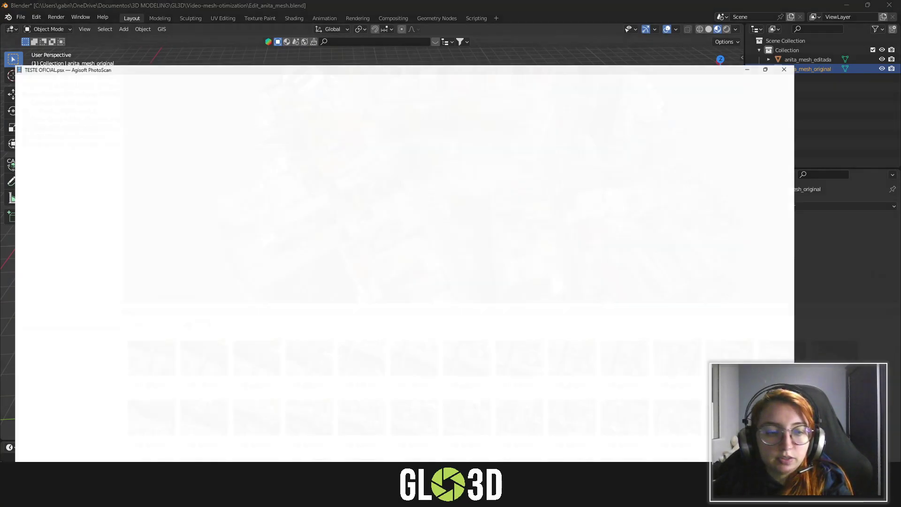
- Orbit the PhotoScan town model through several oblique angles
drag(520, 150, 524, 169)
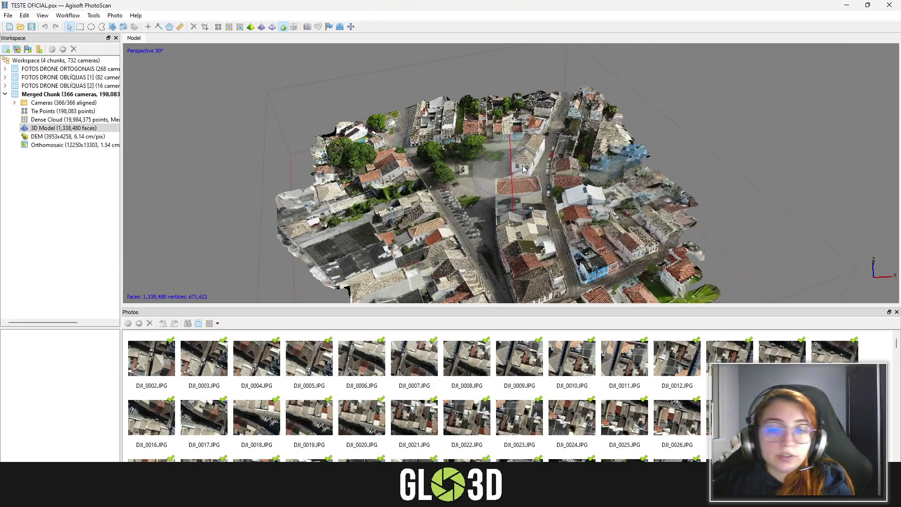
scroll(512, 170, up, 2)
scroll(512, 170, up, 2)
mouse_move(513, 170)
mouse_down()
mouse_move(517, 197)
mouse_move(531, 197)
mouse_up()
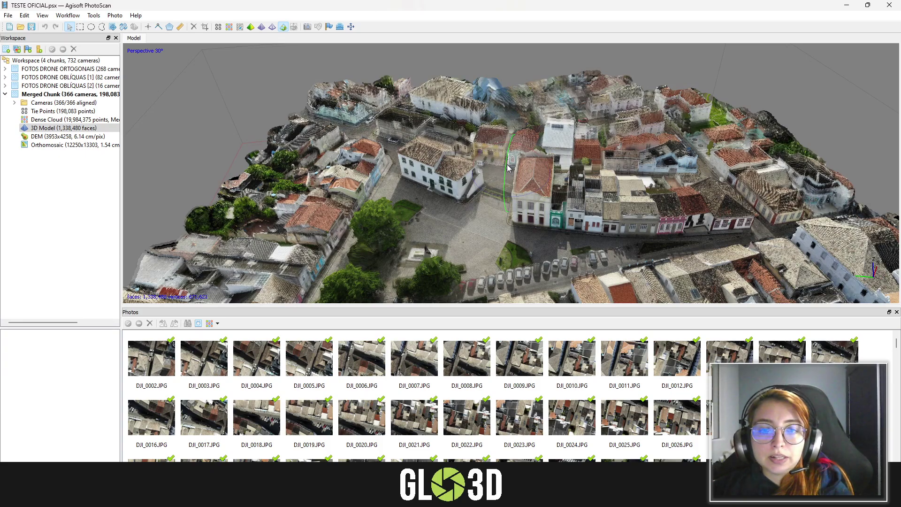
drag(508, 168, 496, 156)
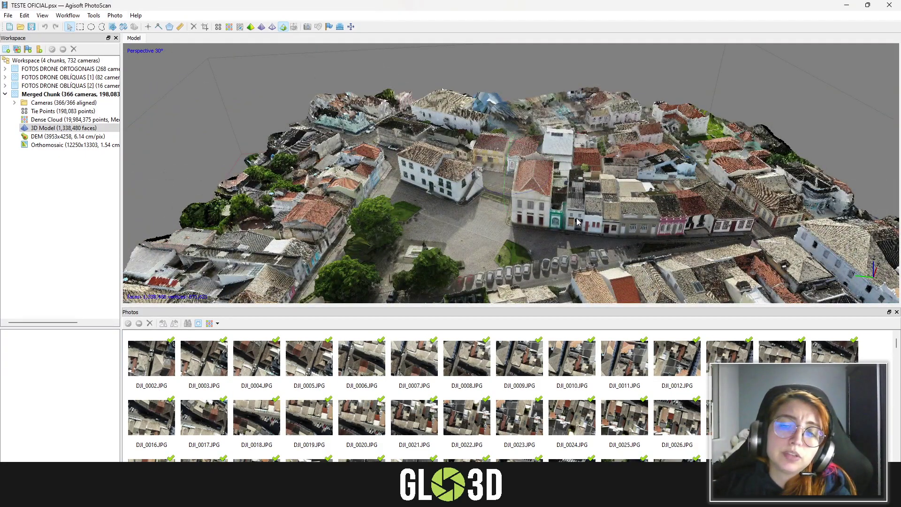
mouse_move(526, 196)
mouse_down()
mouse_move(514, 205)
mouse_move(521, 206)
mouse_move(485, 166)
mouse_up()
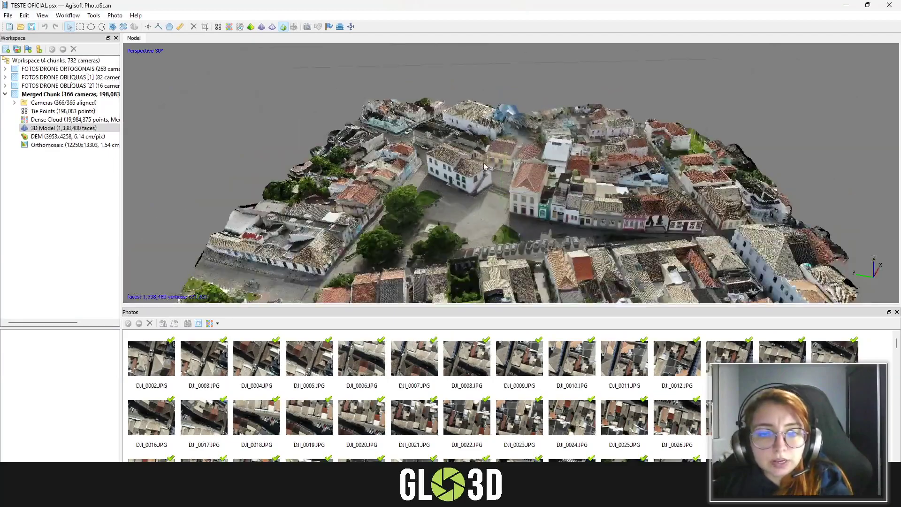
- Compare the model in Solid and Wireframe shading while zooming, then switch shading again
click(261, 27)
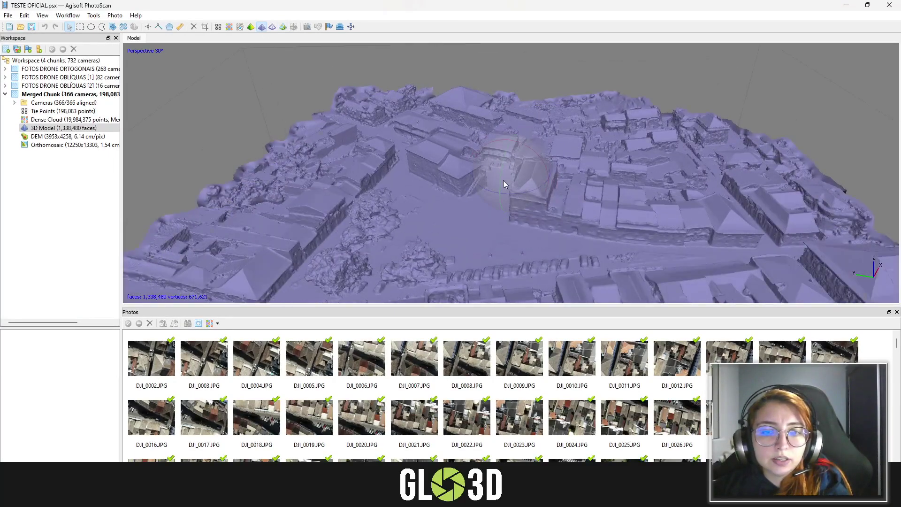
scroll(281, 54, up, 5)
click(273, 26)
scroll(512, 209, up, 2)
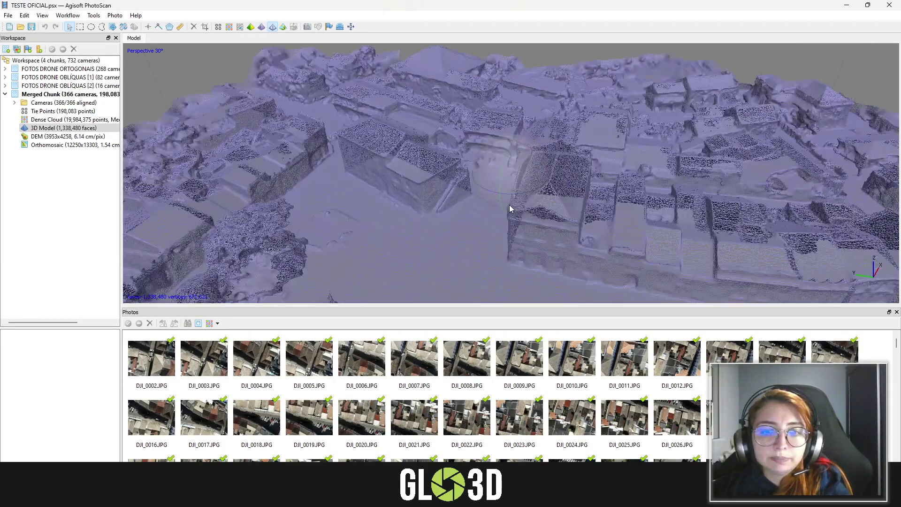
scroll(512, 208, up, 2)
scroll(512, 208, up, 2)
scroll(511, 209, down, 2)
scroll(511, 209, down, 3)
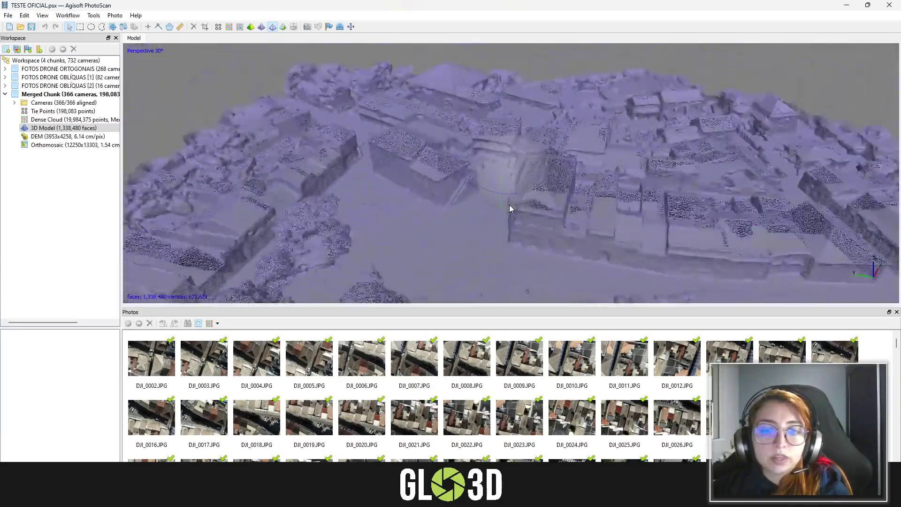
scroll(517, 218, down, 1)
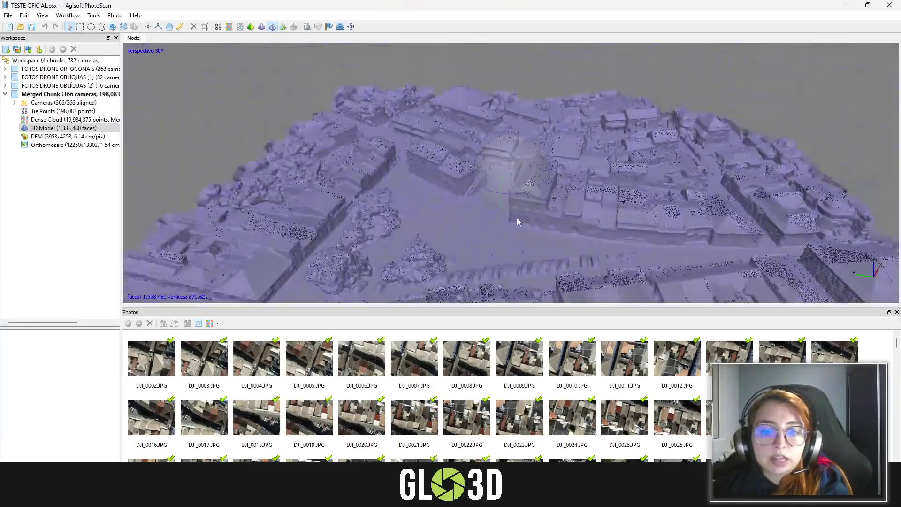
click(262, 29)
scroll(521, 176, up, 1)
scroll(521, 176, up, 1)
scroll(516, 176, up, 1)
click(284, 29)
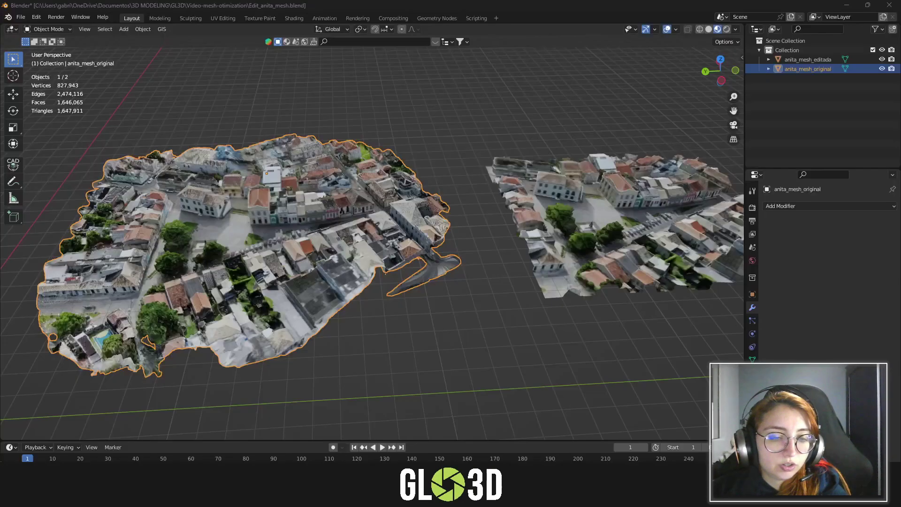
- Delete anita_mesh_original and hide anita_mesh_editada in the outliner
mouse_move(488, 262)
middle_down()
mouse_move(358, 271)
mouse_move(428, 272)
middle_up()
scroll(441, 272, down, 2)
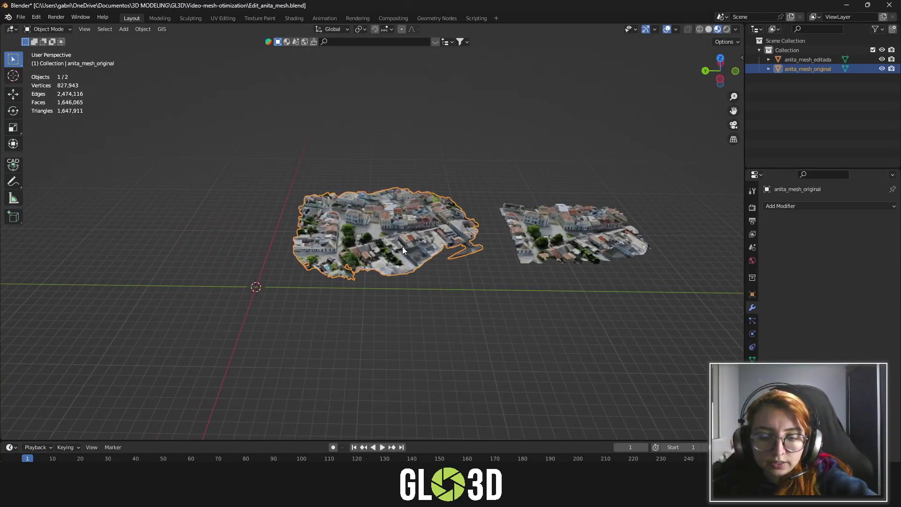
key(Delete)
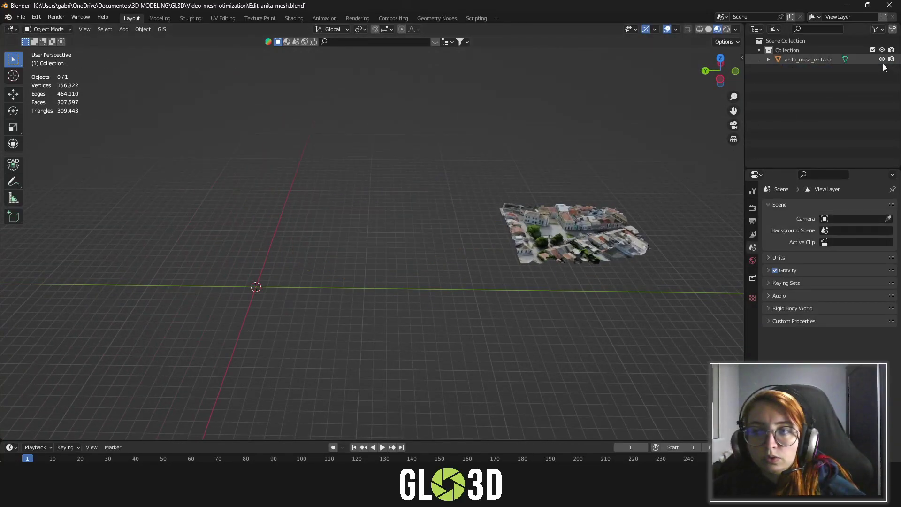
click(881, 59)
mouse_move(416, 238)
middle_down()
mouse_move(370, 265)
mouse_move(402, 269)
mouse_move(275, 210)
middle_up()
- Import anita_mesh.obj as a Wavefront OBJ into the scene
click(21, 17)
mouse_move(42, 144)
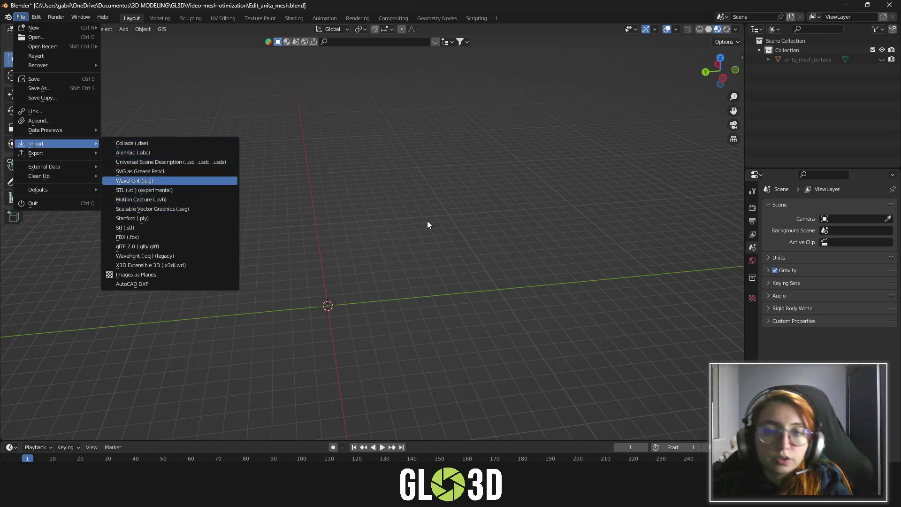
key(Return)
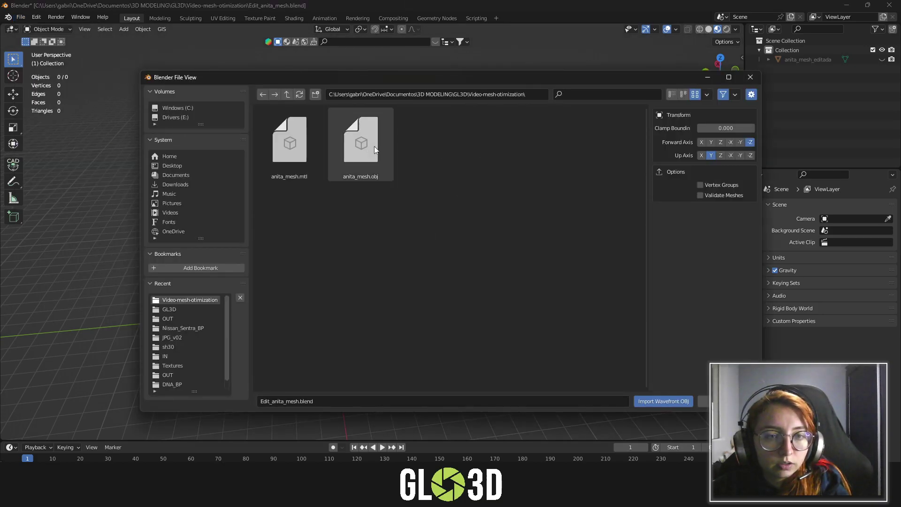
double_click(359, 143)
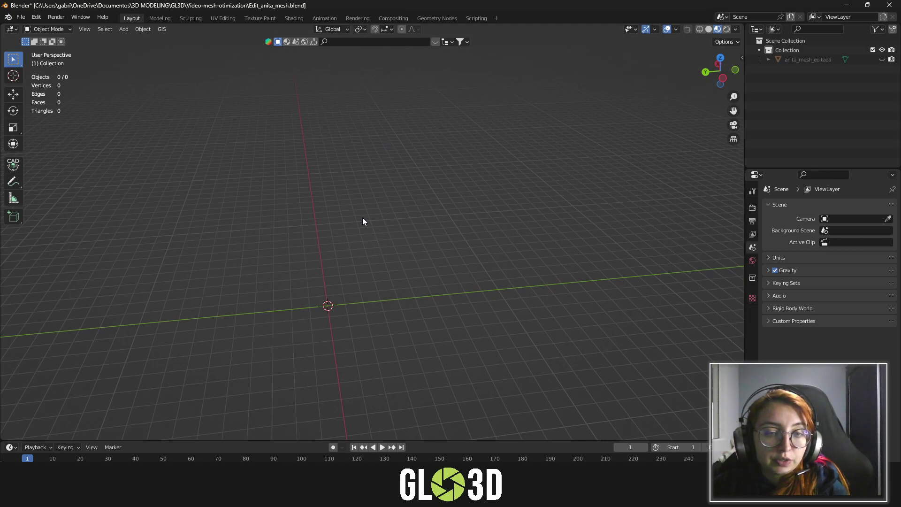
click(674, 32)
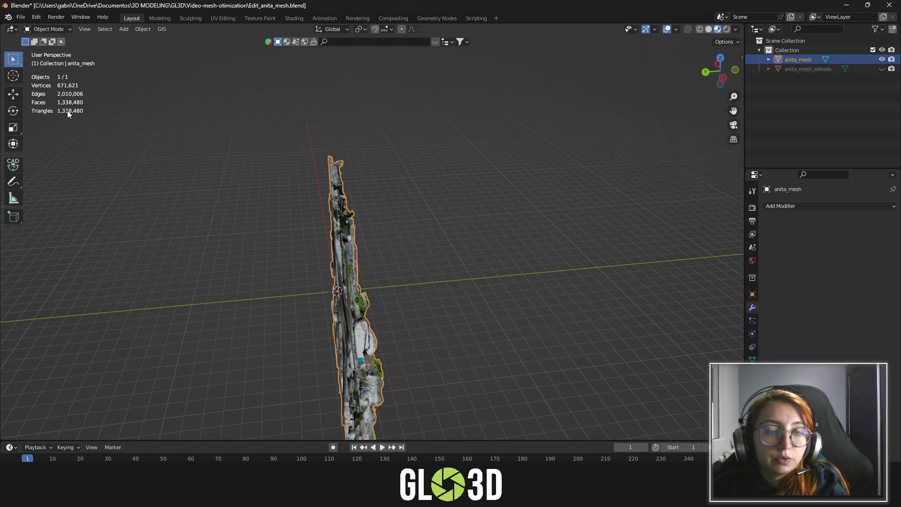
- Set the mesh's X rotation from 90° to 0° in the N-panel so the town lies flat
mouse_move(315, 209)
middle_down()
mouse_move(319, 255)
mouse_move(332, 252)
middle_up()
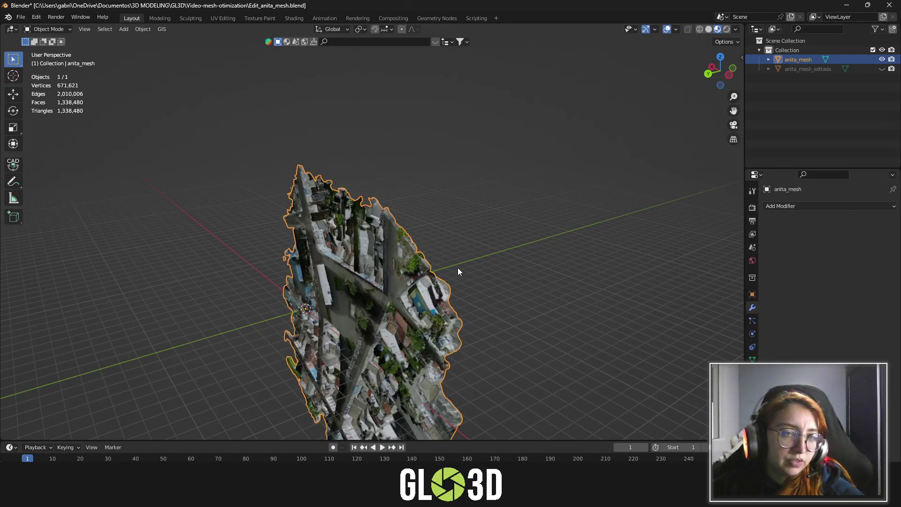
mouse_move(458, 271)
middle_down()
mouse_move(359, 258)
mouse_move(522, 249)
mouse_move(330, 255)
mouse_move(399, 258)
mouse_move(392, 264)
mouse_move(357, 235)
middle_up()
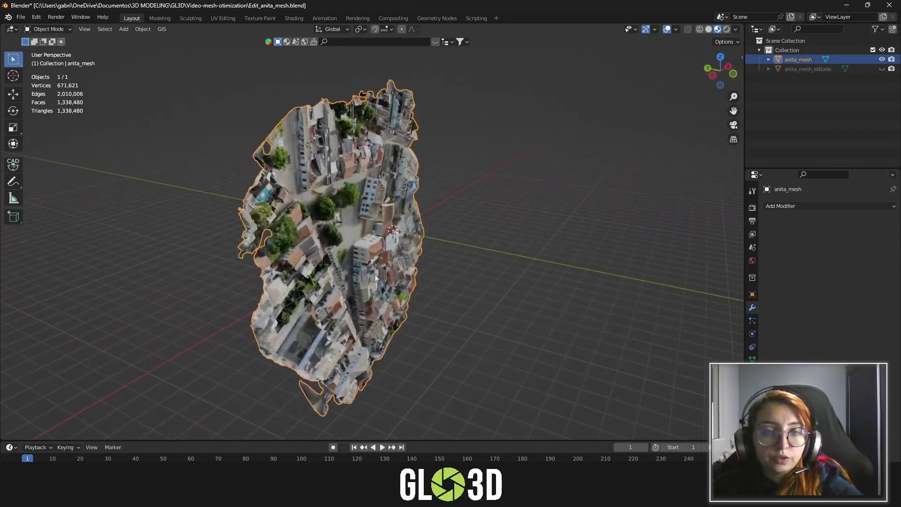
mouse_move(400, 283)
middle_down()
mouse_move(408, 220)
mouse_move(397, 240)
mouse_move(450, 275)
mouse_move(413, 276)
mouse_move(427, 281)
middle_up()
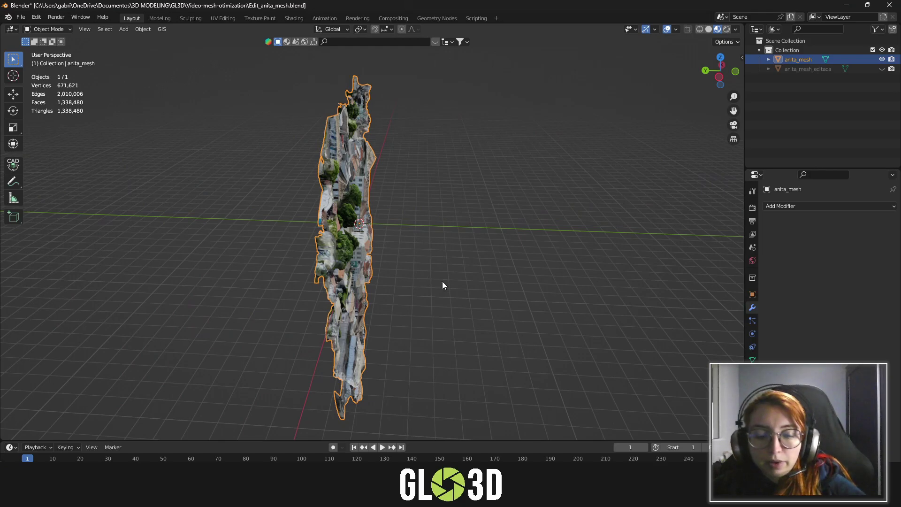
key(n)
click(701, 117)
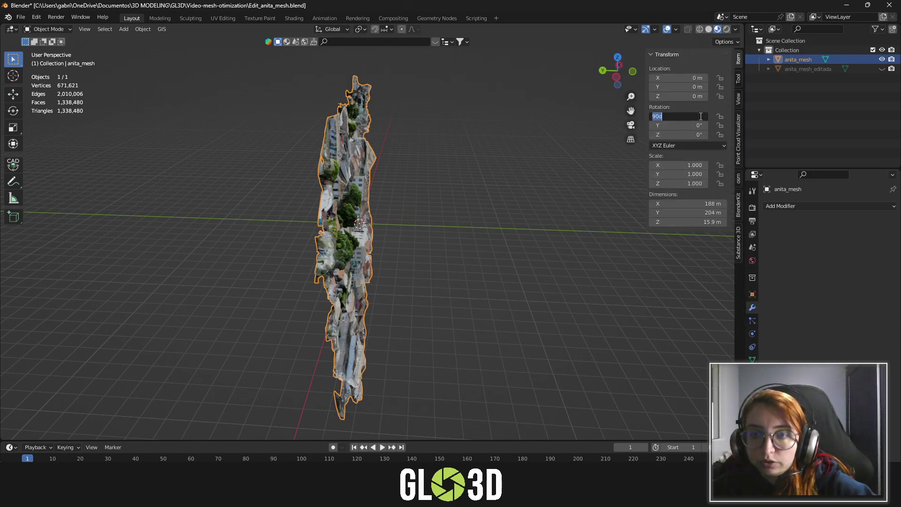
text(0)
key(Return)
mouse_move(418, 288)
middle_down()
mouse_move(437, 294)
mouse_move(394, 307)
middle_up()
key(n)
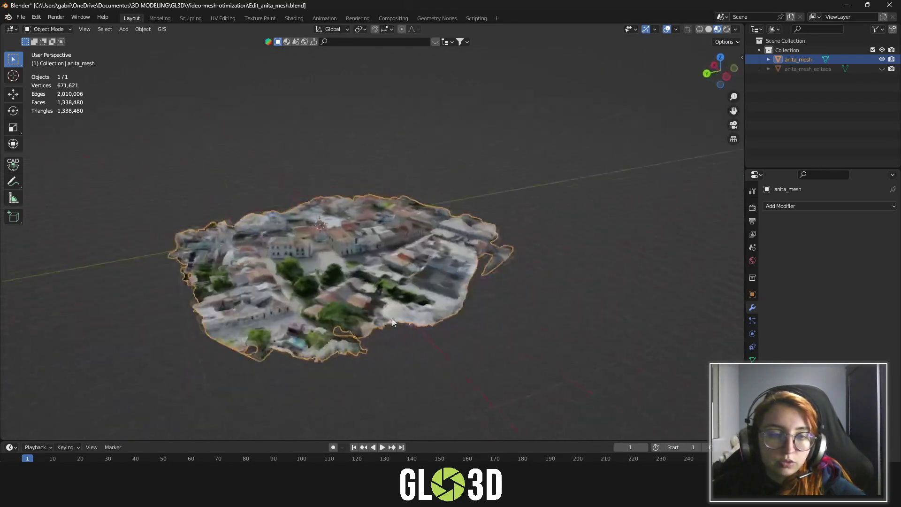
- Orbit around the flattened town mesh and browse the File menu ahead of exporting
scroll(394, 307, up, 3)
mouse_move(438, 283)
middle_down()
mouse_move(410, 266)
mouse_move(427, 289)
mouse_move(433, 280)
mouse_move(444, 288)
middle_up()
scroll(427, 288, down, 3)
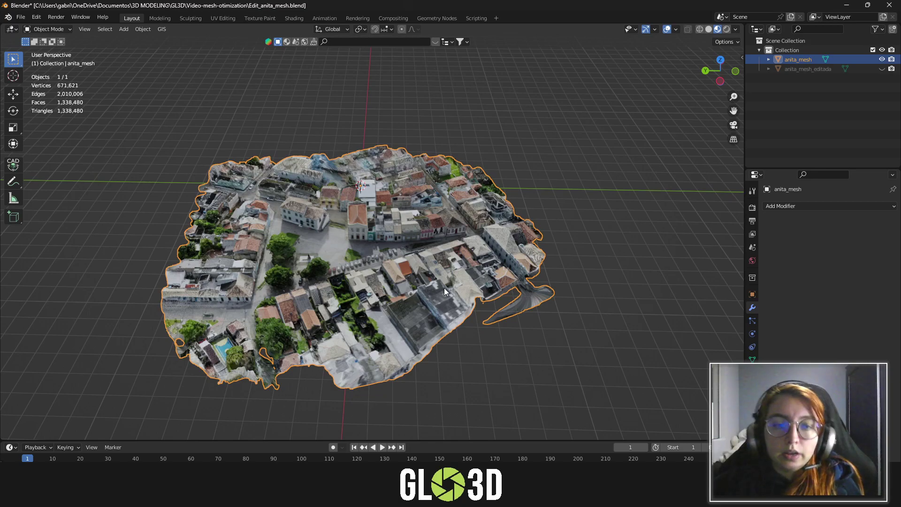
click(20, 17)
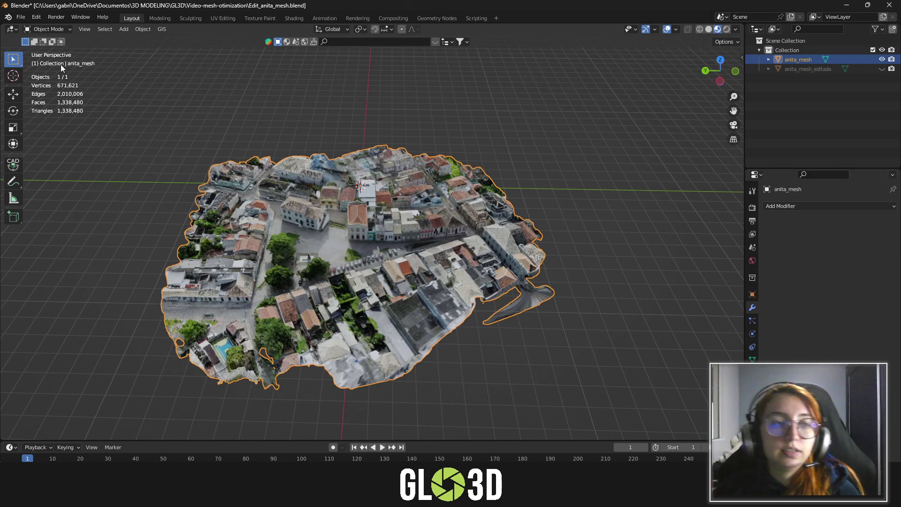
click(21, 17)
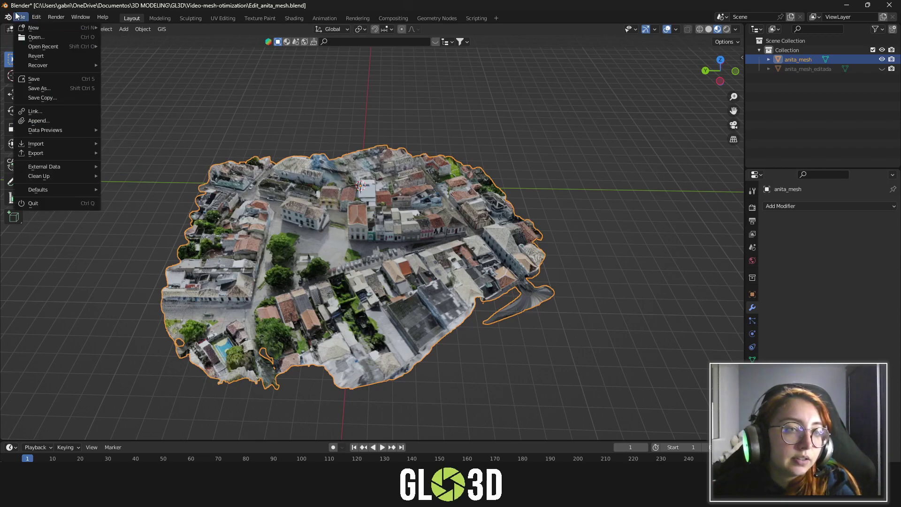
mouse_move(35, 153)
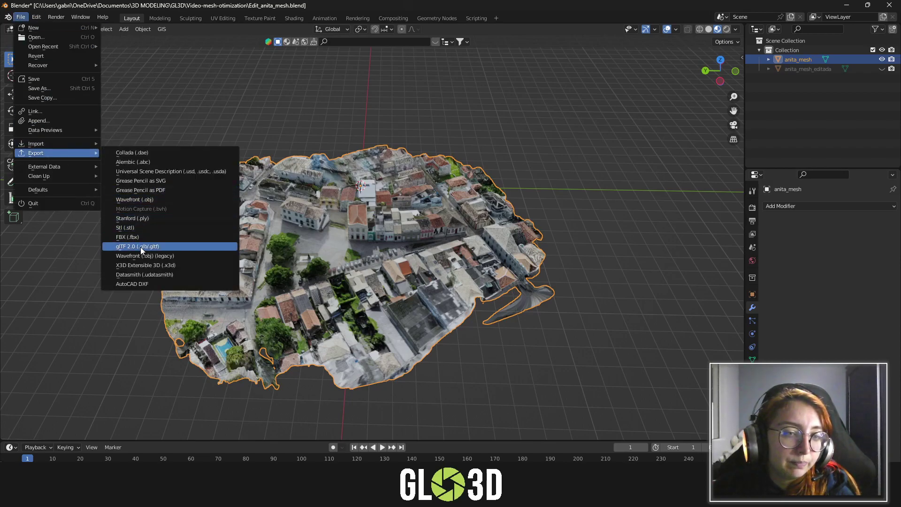
- Review the glTF 2.0 export's Geometry > Compression settings, then close the export window
click(211, 248)
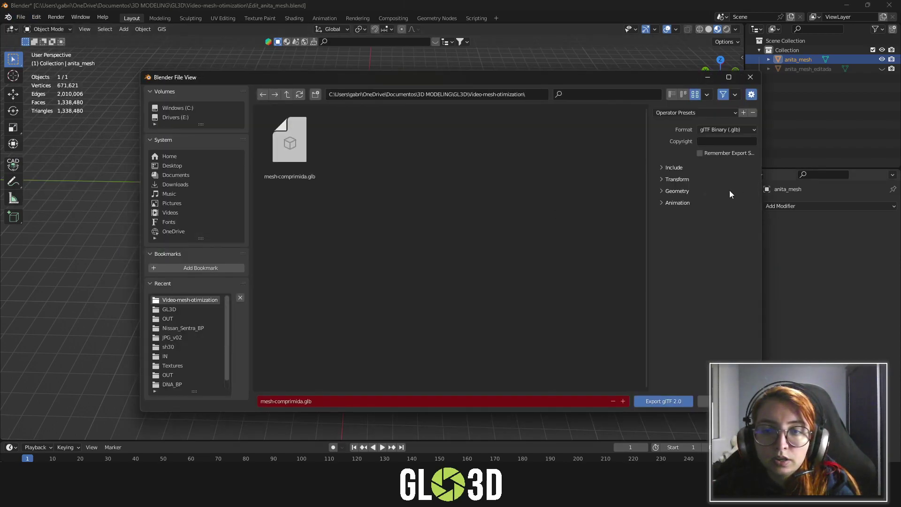
click(675, 191)
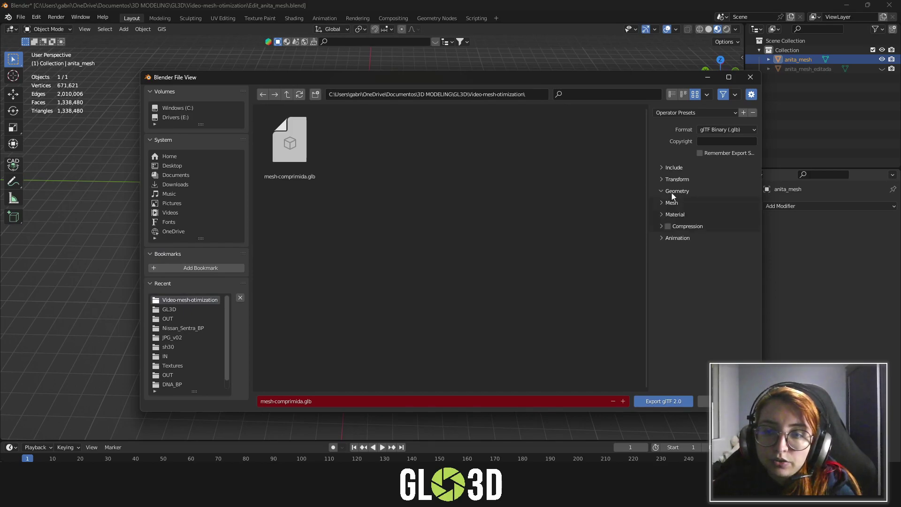
click(662, 227)
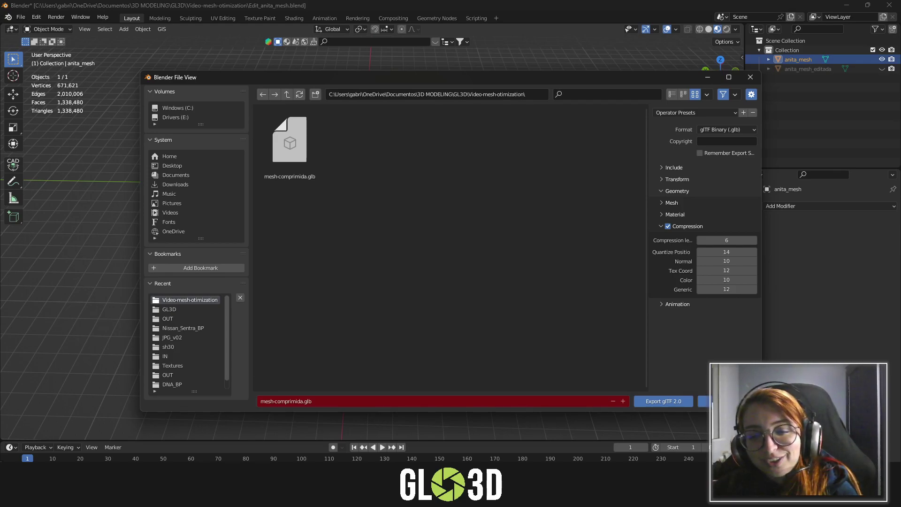
click(704, 401)
- Deselect, orbit, and reselect the anita_mesh town mesh
click(556, 347)
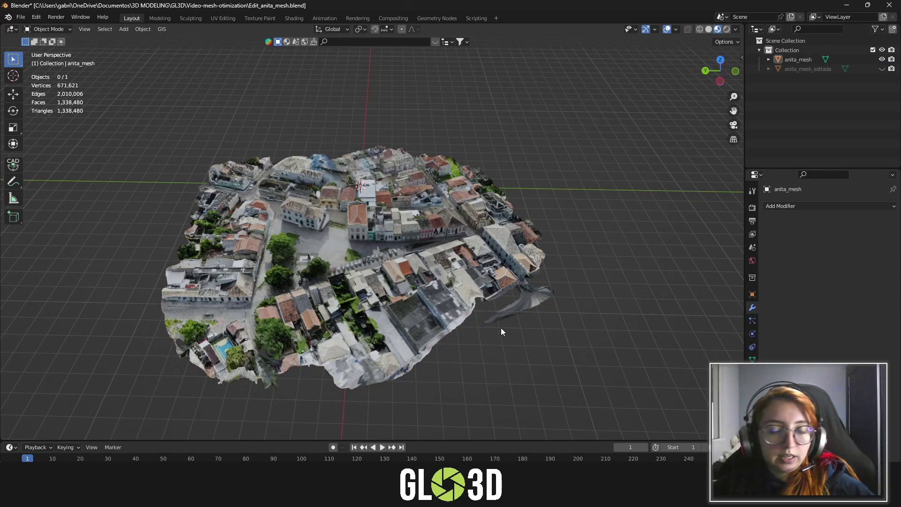
middle_drag(502, 332, 528, 319)
click(479, 275)
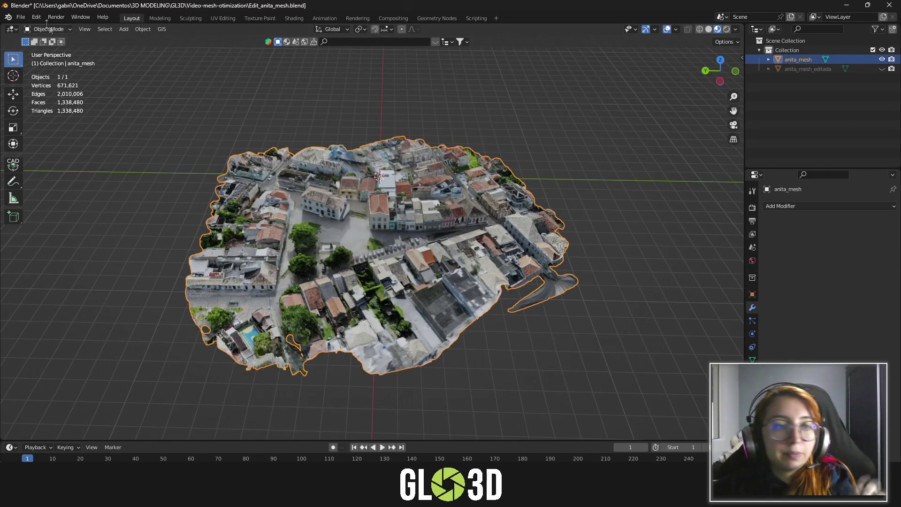
- Create and enter a new 'GLB files' folder in the glTF 2.0 export browser
click(21, 21)
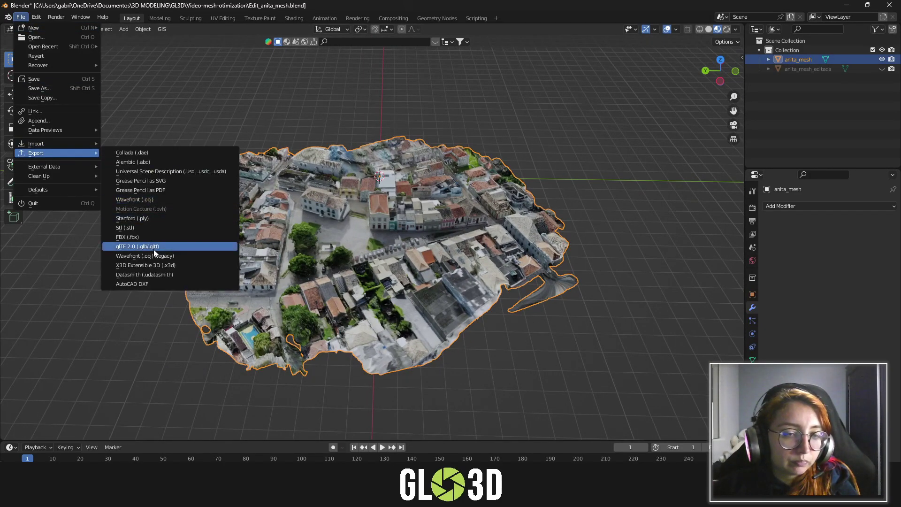
click(159, 247)
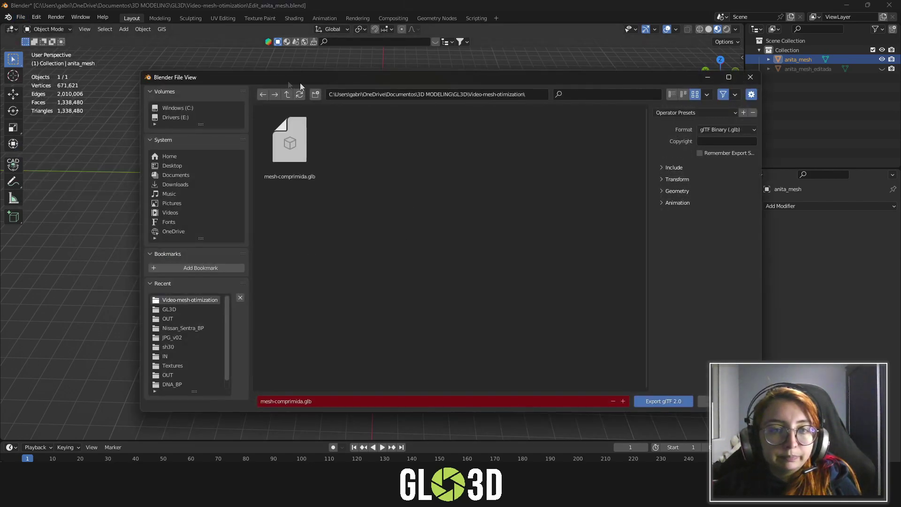
click(315, 95)
text(GLB)
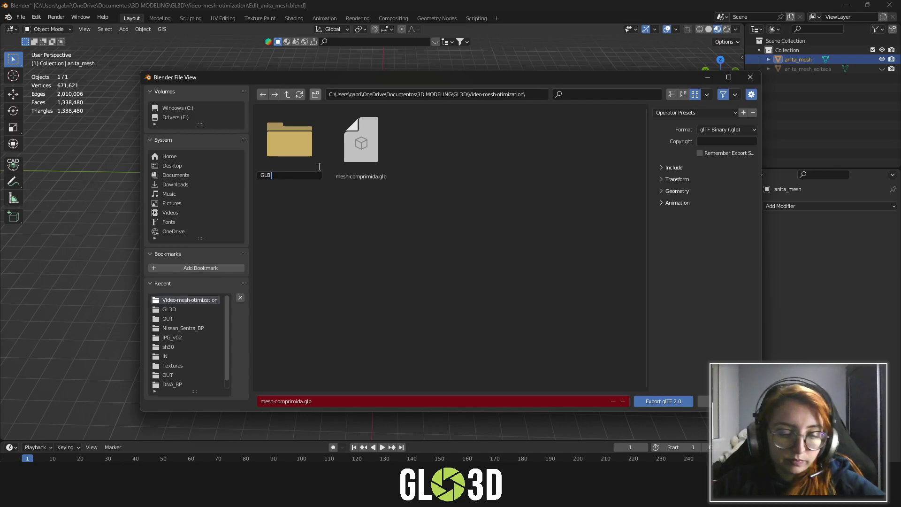
key(Return)
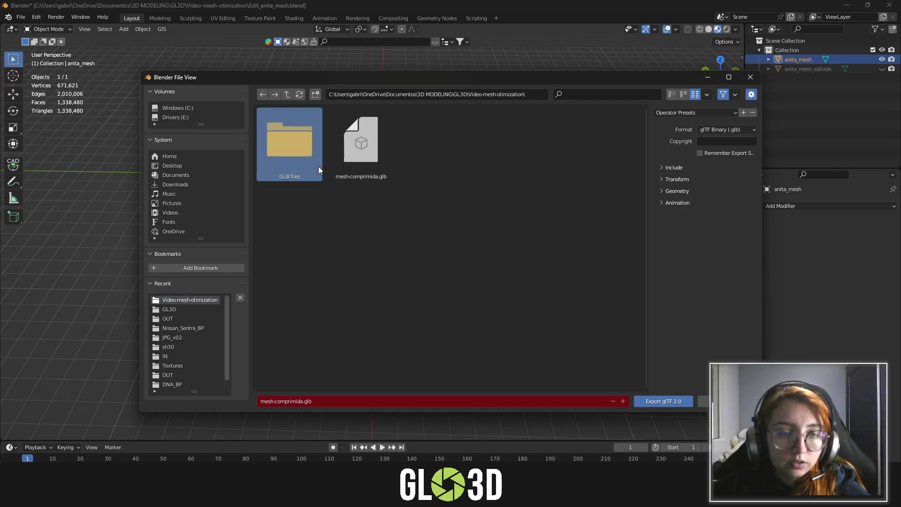
double_click(309, 160)
- Export the mesh uncompressed as Mesh_original_sem_compressao.glb
click(315, 402)
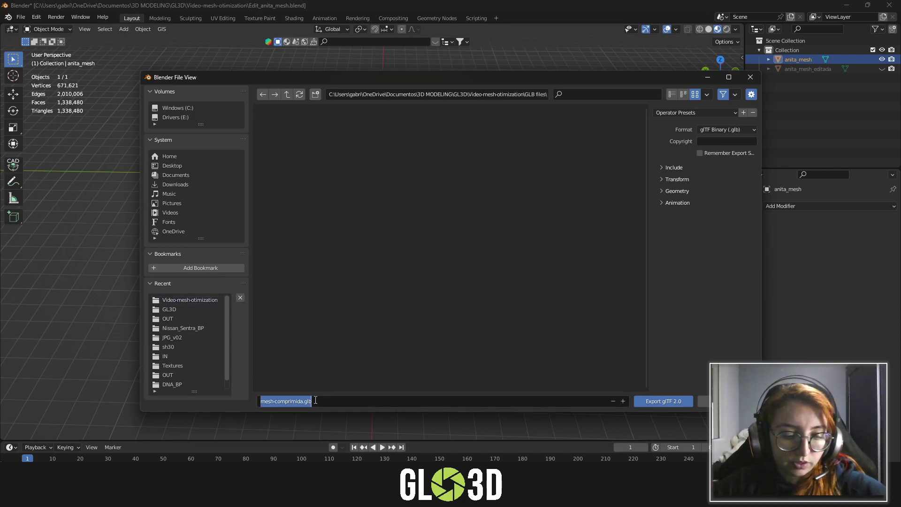
text(Mesh_)
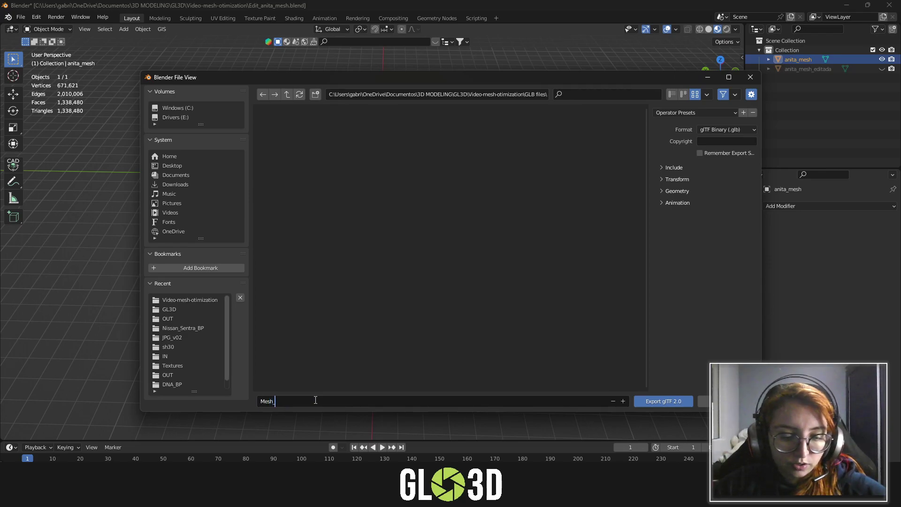
text(original_sem)
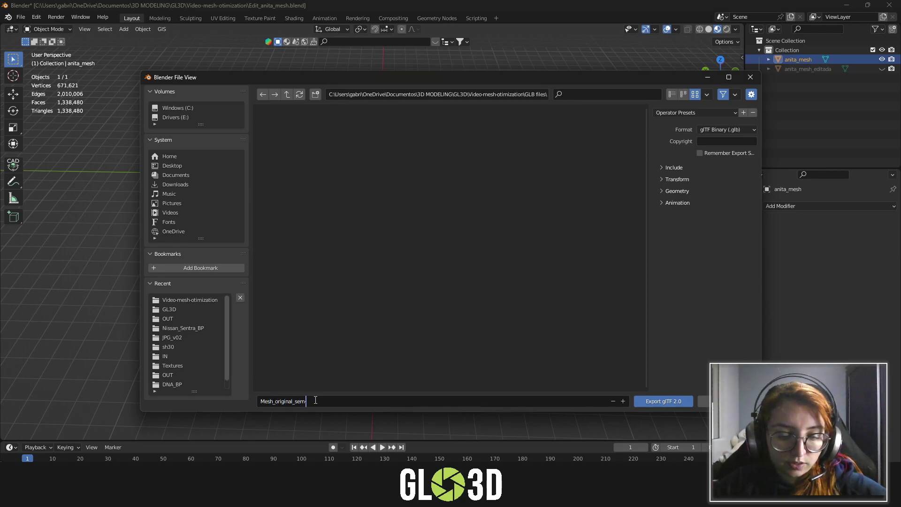
text(_compre)
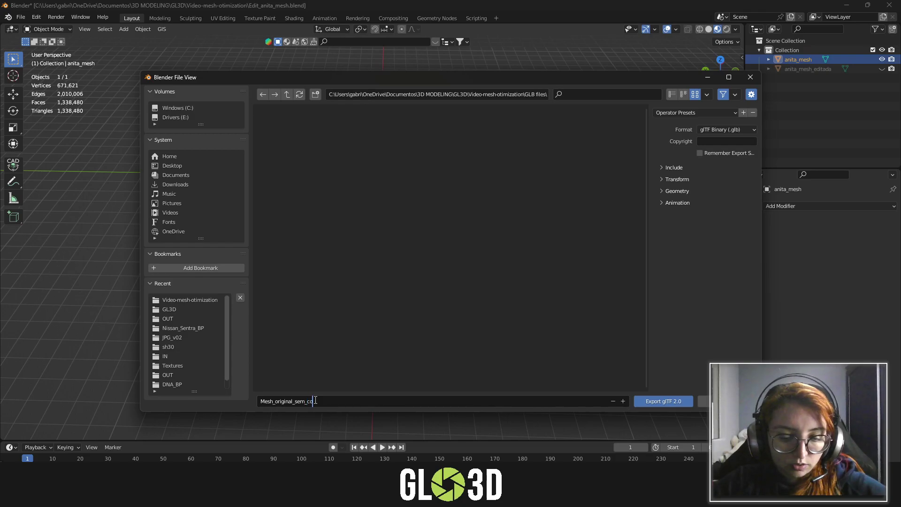
text(ssao.glb)
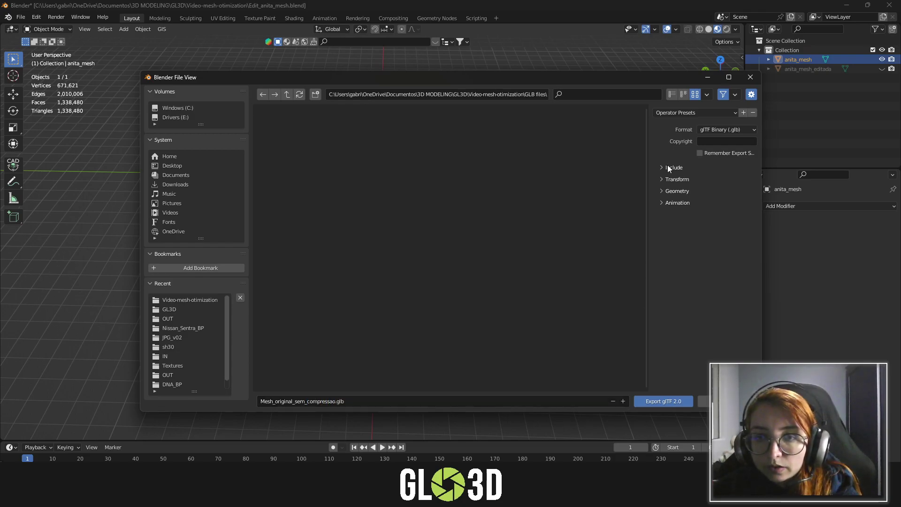
click(670, 169)
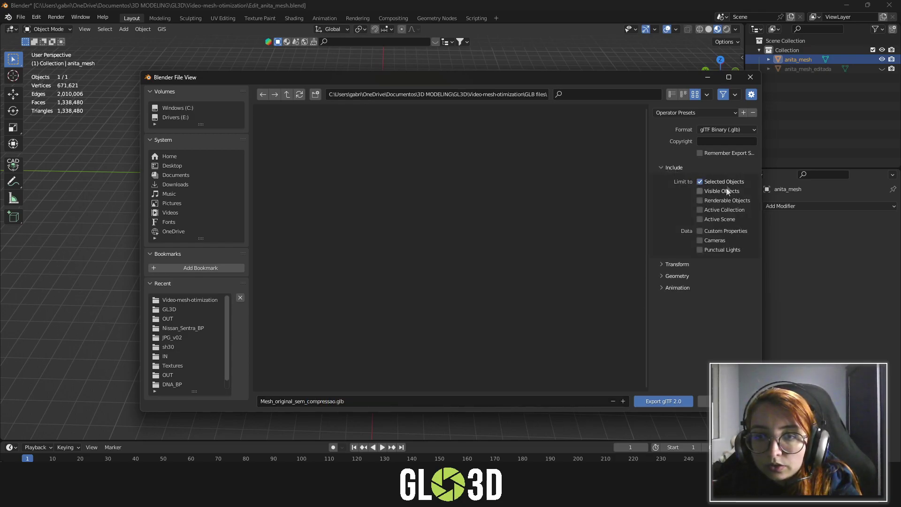
click(677, 277)
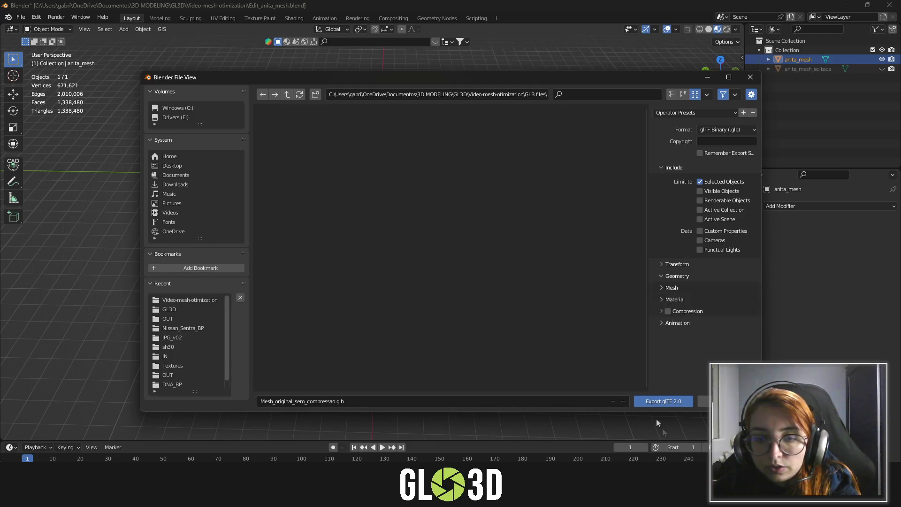
click(663, 401)
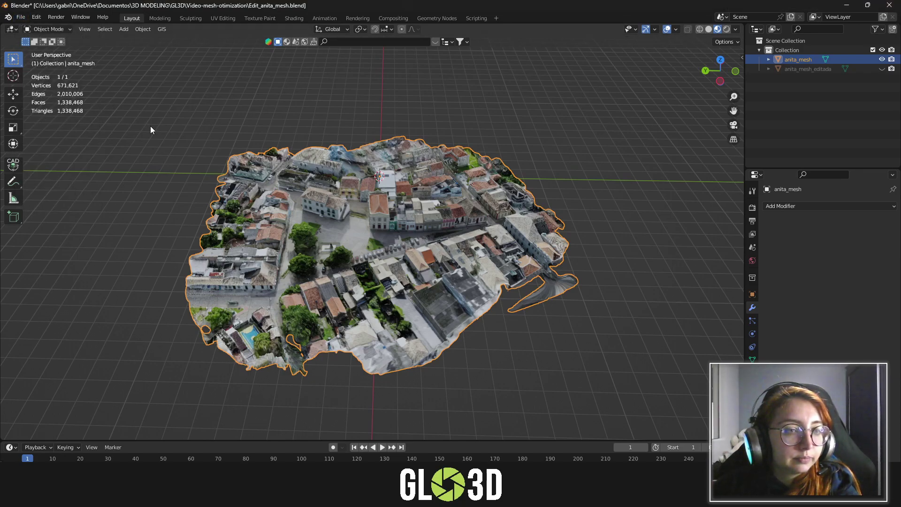
click(18, 18)
mouse_move(35, 153)
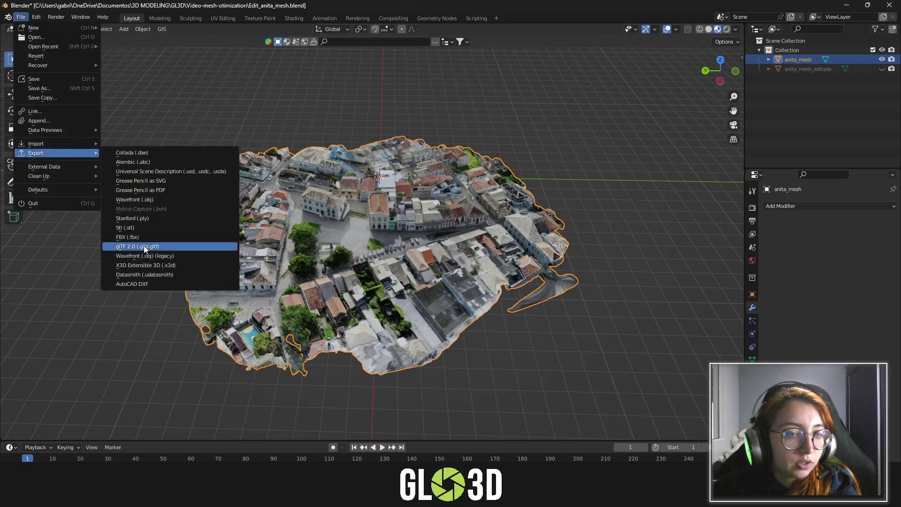
- Export the mesh as Mesh_original_com_compressao.glb with Geometry > Compression enabled
click(183, 246)
click(319, 402)
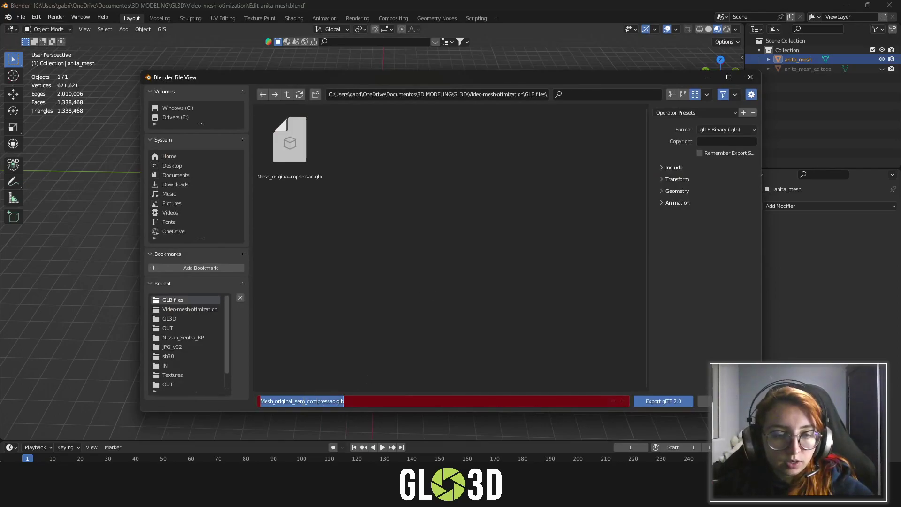
key(BackSpace)
key(BackSpace)
key(BackSpace)
text(com)
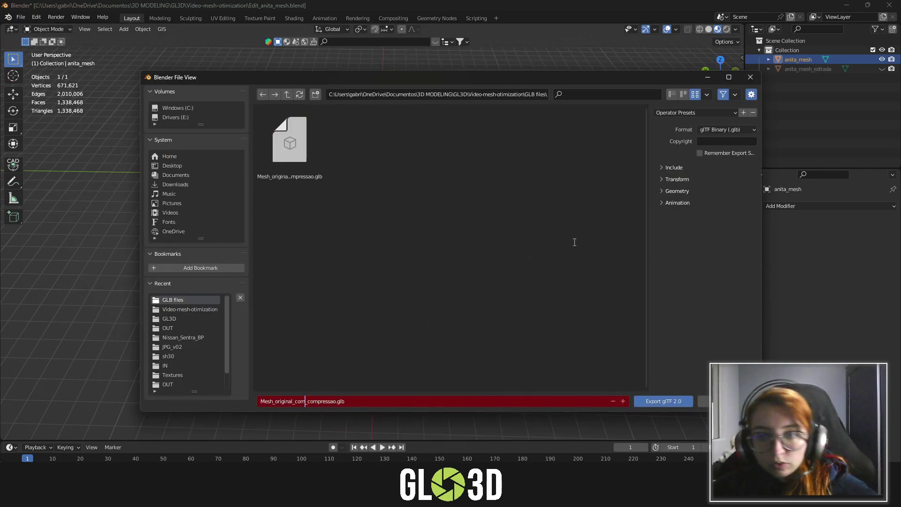
key(Return)
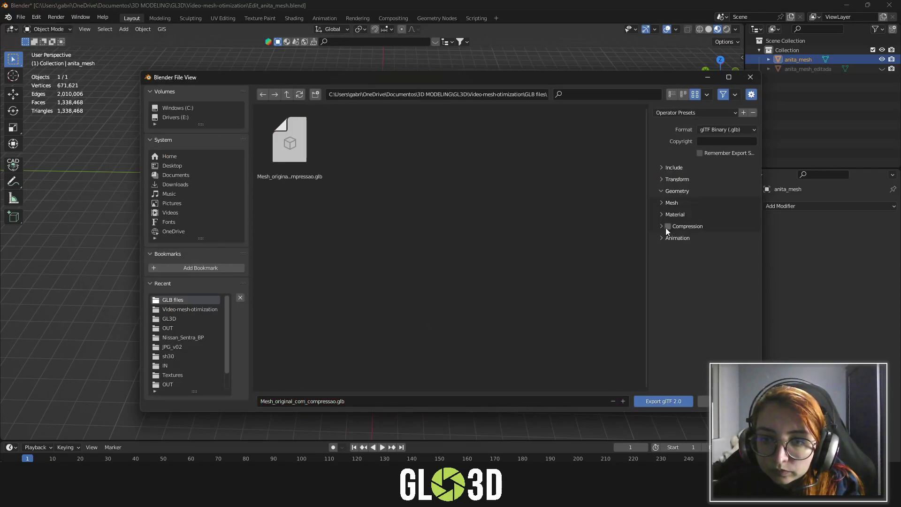
click(661, 227)
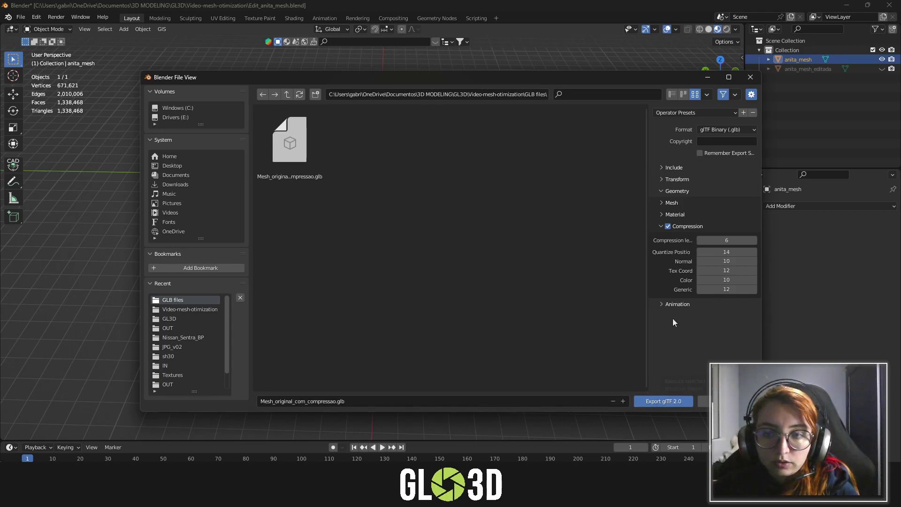
click(680, 167)
click(669, 402)
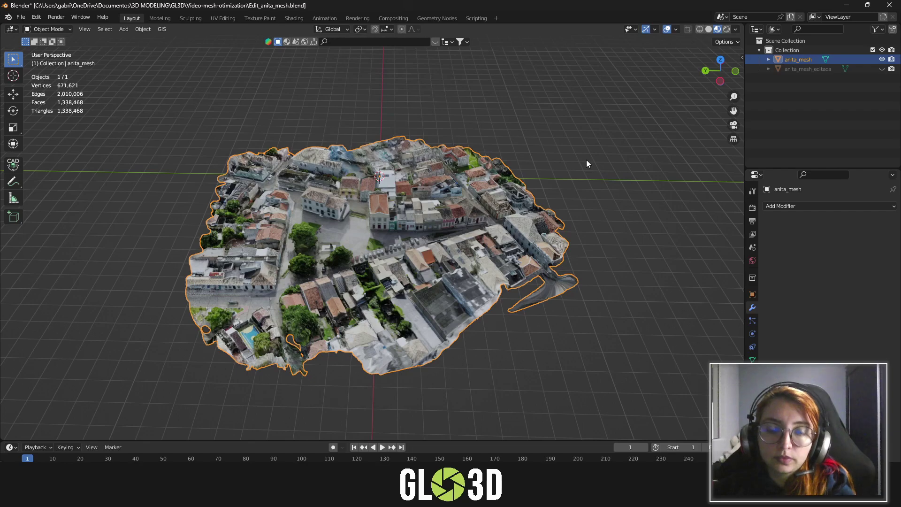
- Save the project from the File menu, orbit the town, and show the Viewport Overlays dropdown
click(21, 17)
click(28, 75)
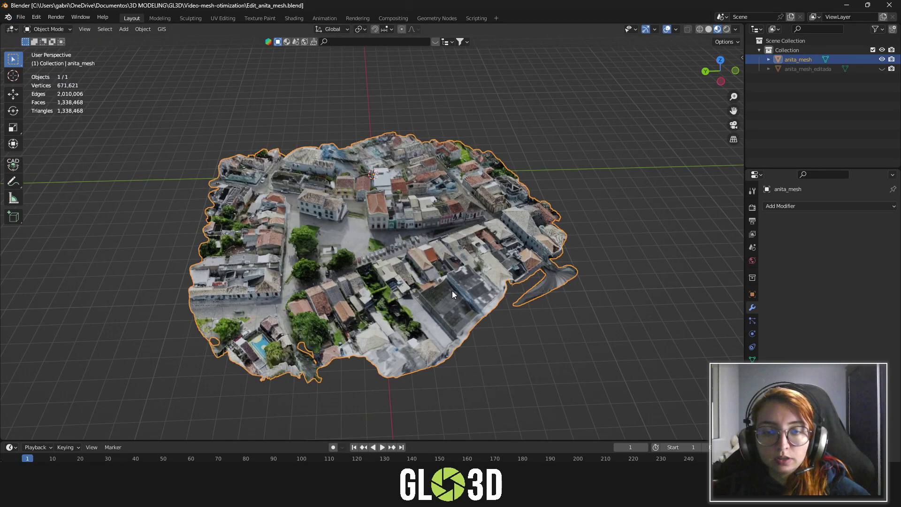
mouse_move(406, 277)
middle_down()
mouse_move(525, 308)
mouse_move(448, 320)
mouse_move(453, 347)
mouse_move(440, 313)
mouse_move(303, 295)
mouse_move(450, 319)
mouse_move(376, 281)
mouse_move(425, 282)
mouse_move(362, 280)
mouse_move(406, 289)
mouse_move(368, 300)
mouse_move(356, 263)
mouse_move(393, 278)
mouse_move(329, 293)
middle_up()
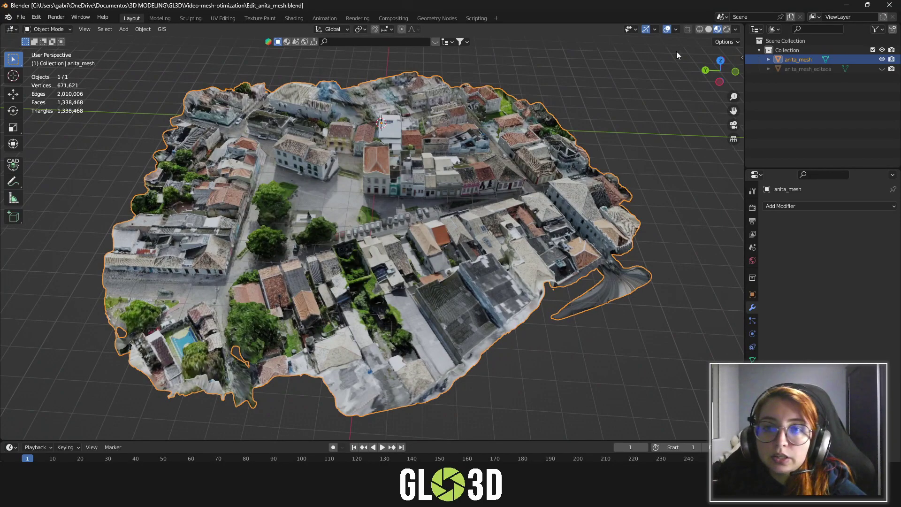
click(676, 29)
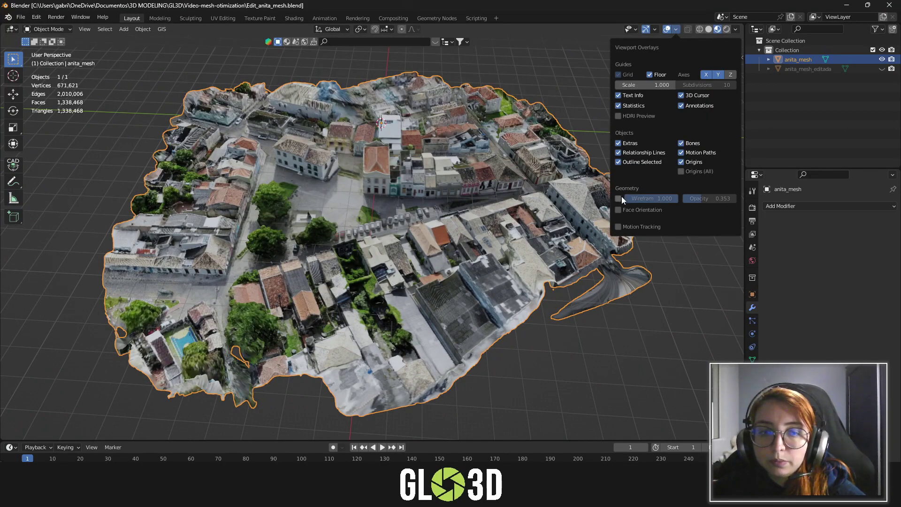
- Turn on the wireframe overlay and deselect anita_mesh by clicking empty space
click(621, 197)
scroll(430, 212, up, 5)
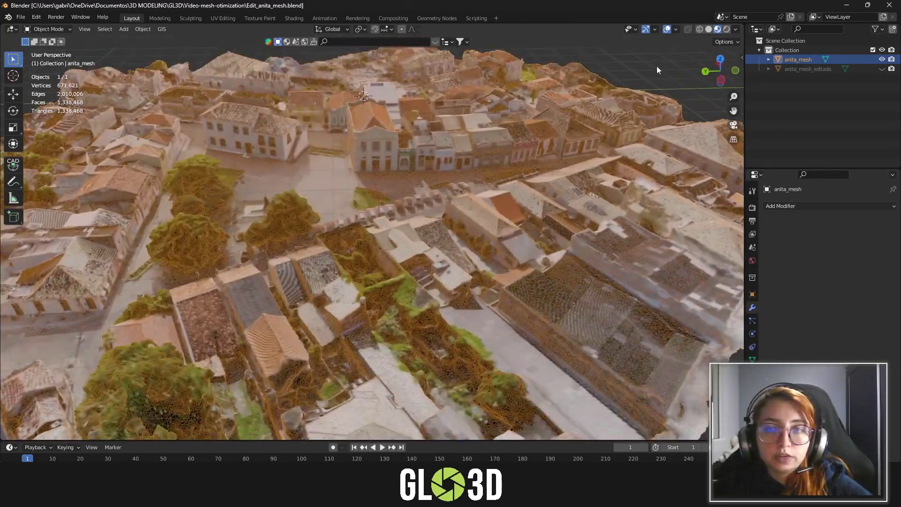
click(656, 68)
scroll(373, 161, up, 4)
- Orbit to a top-down view and pan over to the square and parked cars
middle_drag(362, 198, 352, 222)
scroll(421, 217, up, 2)
scroll(420, 218, up, 2)
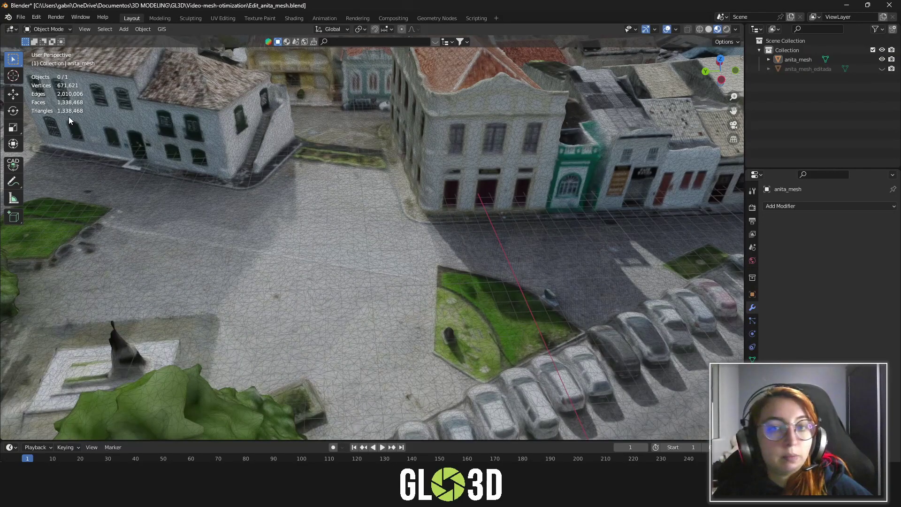
scroll(94, 103, down, 5)
mouse_move(259, 281)
middle_down()
mouse_move(302, 228)
mouse_move(358, 195)
mouse_move(328, 195)
mouse_move(242, 232)
middle_up()
scroll(302, 227, up, 3)
scroll(243, 232, down, 4)
shift+middle_drag(562, 232, 383, 275)
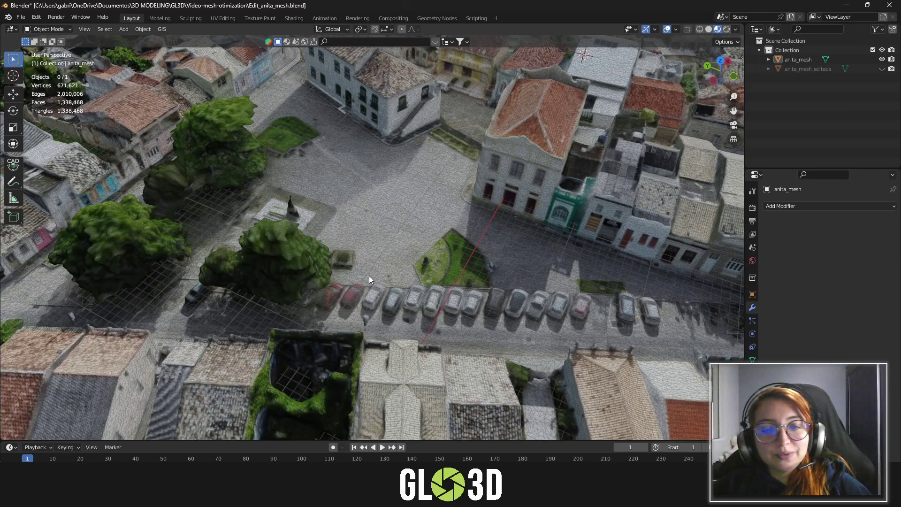
- Orbit around the town's edge and the plaza to inspect triangle density
scroll(394, 266, down, 2)
scroll(393, 266, down, 3)
middle_drag(394, 266, 438, 255)
scroll(438, 256, up, 2)
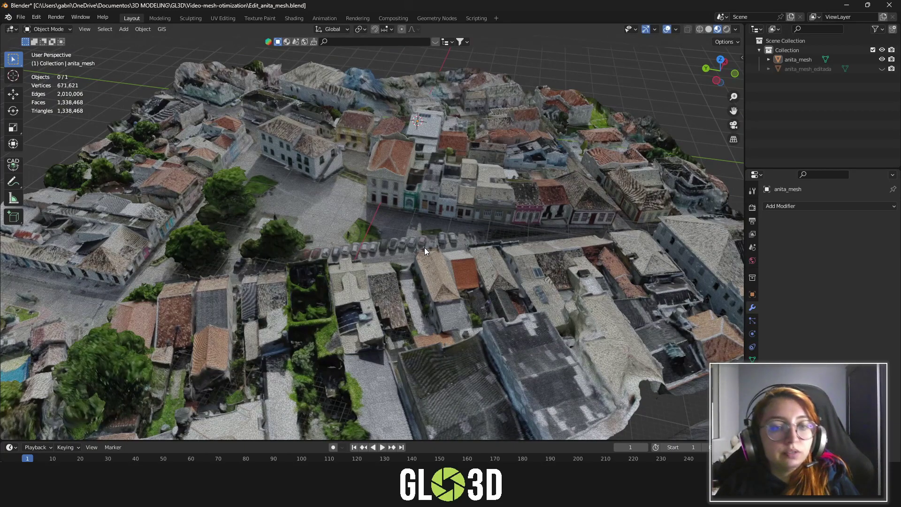
scroll(435, 230, down, 3)
scroll(436, 230, up, 3)
scroll(436, 229, up, 2)
scroll(370, 224, down, 2)
scroll(400, 222, up, 5)
mouse_move(400, 222)
middle_down()
mouse_move(387, 259)
mouse_move(355, 230)
mouse_move(405, 280)
mouse_move(398, 255)
middle_up()
scroll(367, 221, down, 2)
scroll(380, 216, down, 4)
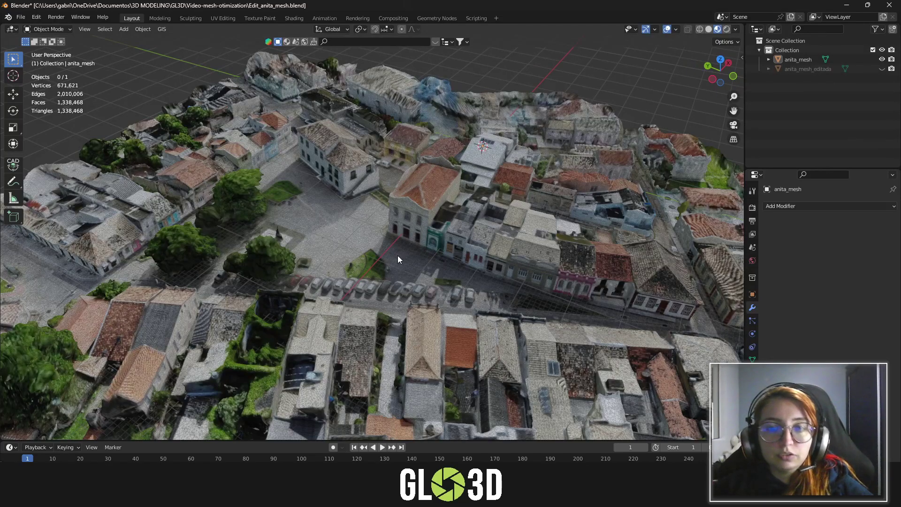
scroll(356, 220, up, 3)
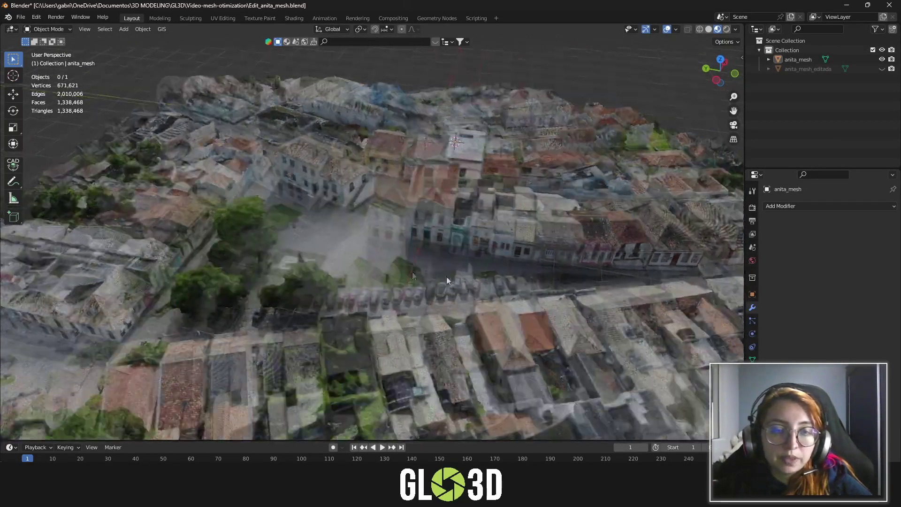
scroll(446, 277, up, 3)
mouse_move(459, 264)
middle_down()
mouse_move(452, 292)
mouse_move(518, 278)
mouse_move(295, 235)
mouse_move(399, 246)
middle_up()
scroll(399, 247, up, 2)
scroll(376, 242, up, 2)
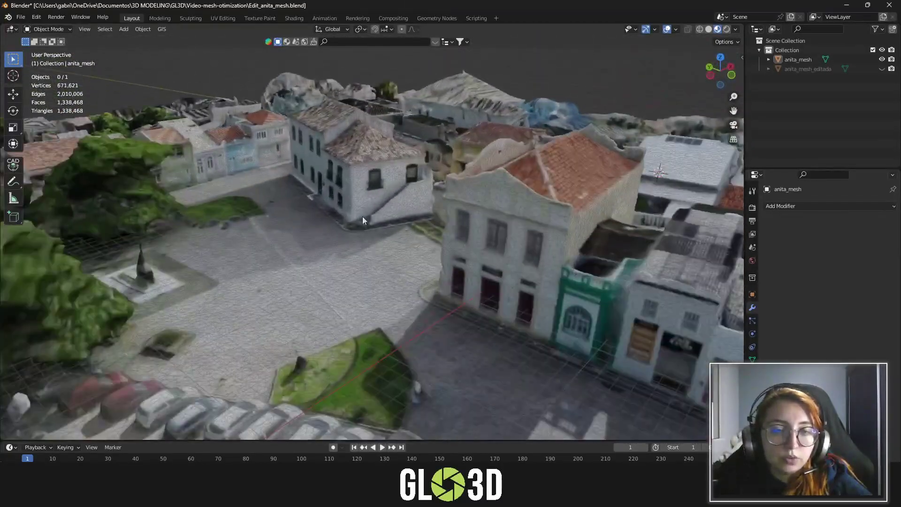
scroll(362, 216, up, 2)
scroll(401, 243, up, 2)
scroll(407, 233, up, 2)
scroll(370, 236, up, 2)
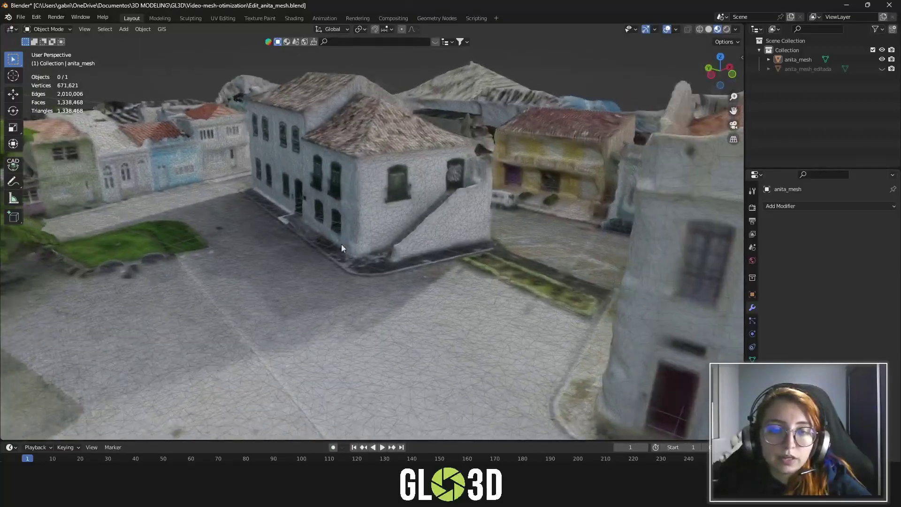
scroll(342, 244, up, 2)
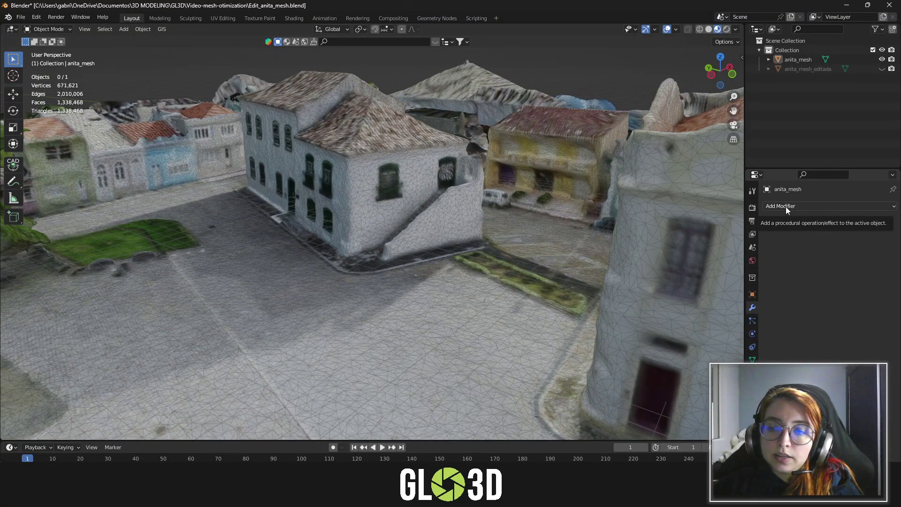
- Add a Decimate modifier to anita_mesh and start entering a 0.5 ratio
click(786, 206)
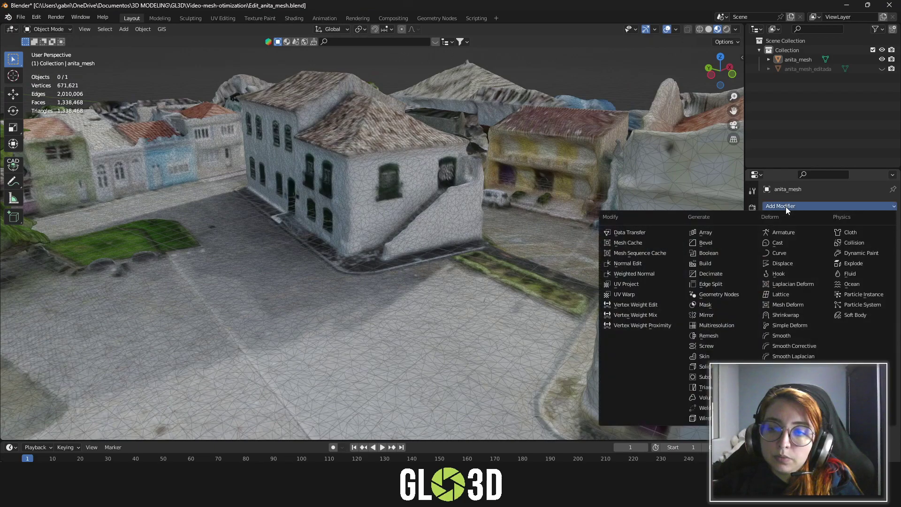
click(712, 277)
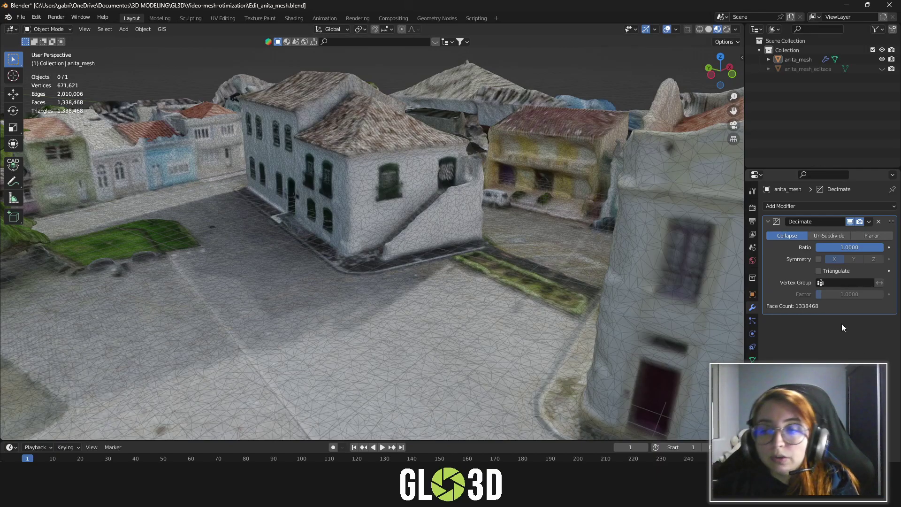
click(857, 249)
text(0.5)
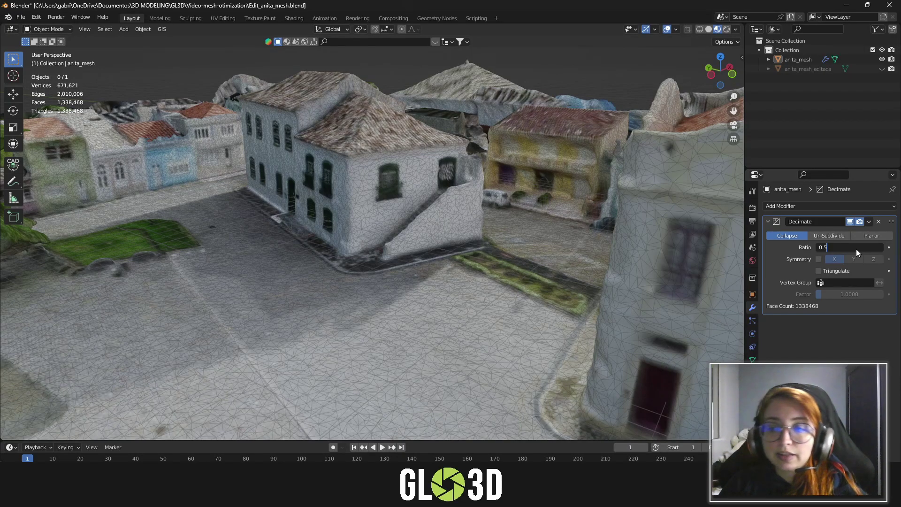
- Confirm Decimate ratio 0.5, halving anita_mesh to 669,233 triangles, and orbit the view
key(Return)
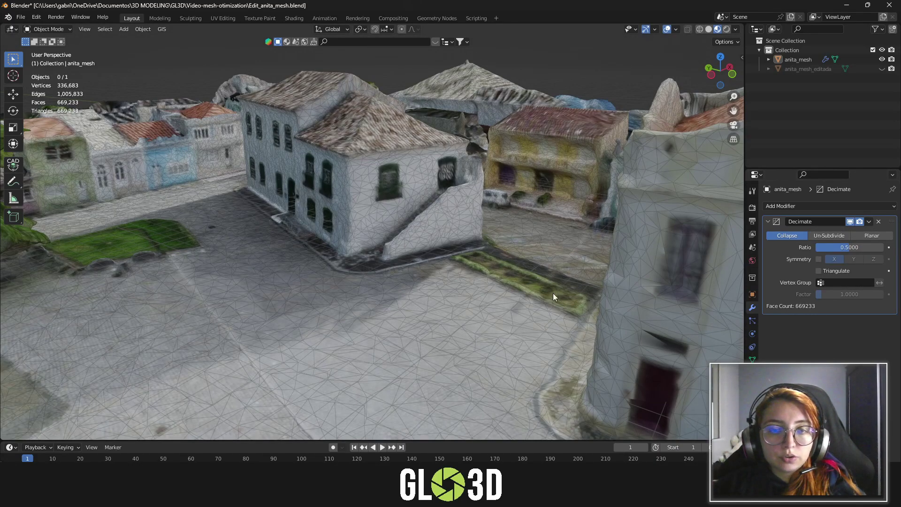
mouse_move(565, 243)
middle_down()
mouse_move(393, 184)
mouse_move(380, 227)
mouse_move(475, 242)
mouse_move(404, 242)
mouse_move(376, 305)
mouse_move(373, 355)
mouse_move(404, 302)
mouse_move(437, 306)
middle_up()
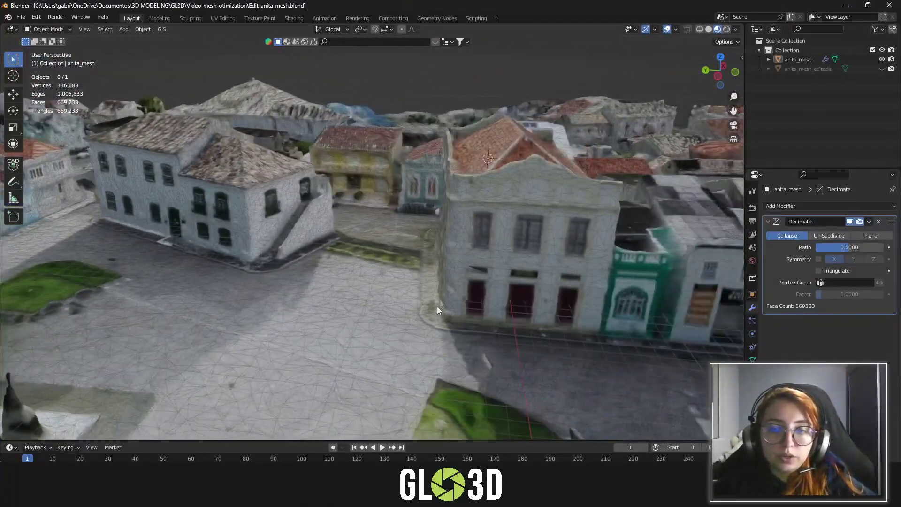
click(680, 30)
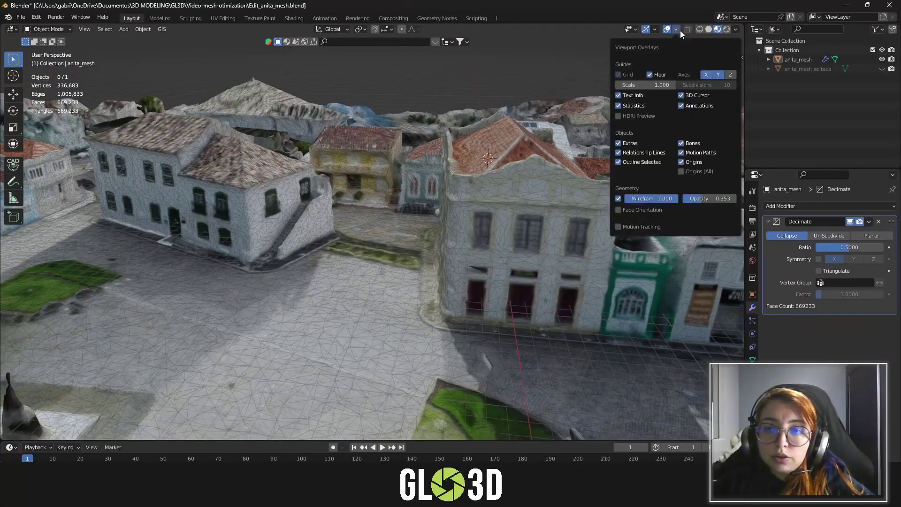
- Turn off the wireframe overlay and toggle the Decimate modifier off and on to compare
click(618, 199)
mouse_move(491, 191)
middle_down()
mouse_move(416, 207)
mouse_move(423, 227)
mouse_move(382, 243)
mouse_move(399, 241)
middle_up()
scroll(400, 238, up, 2)
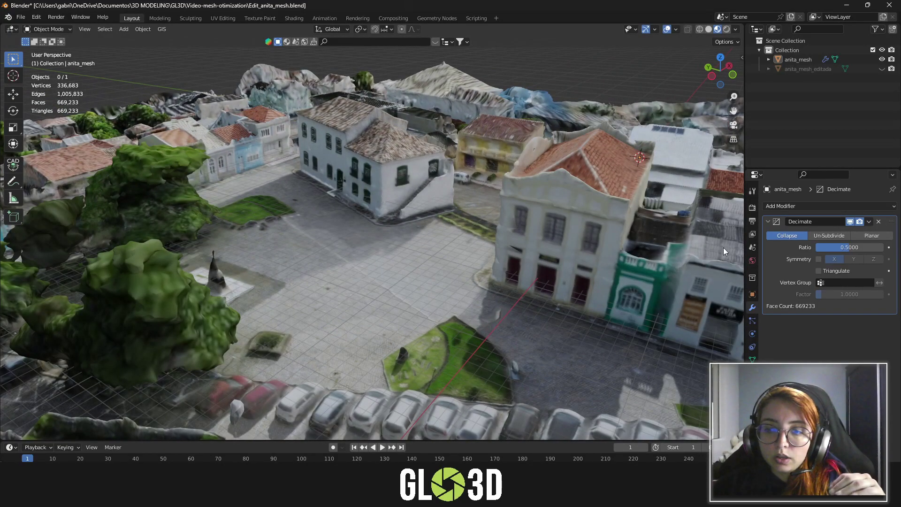
scroll(568, 251, down, 3)
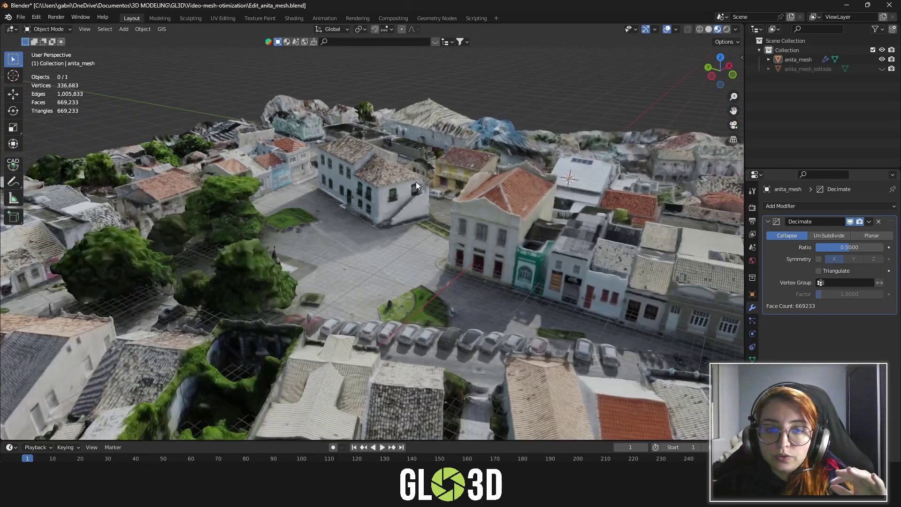
click(849, 222)
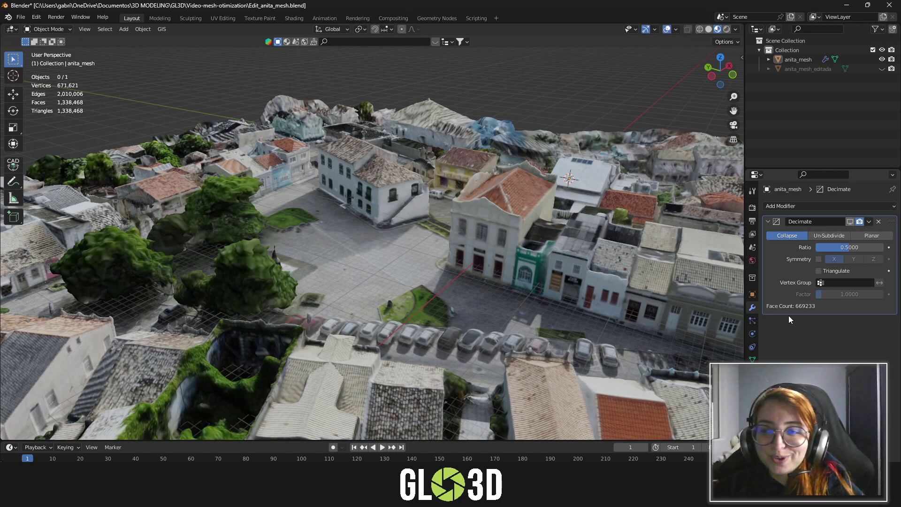
click(850, 222)
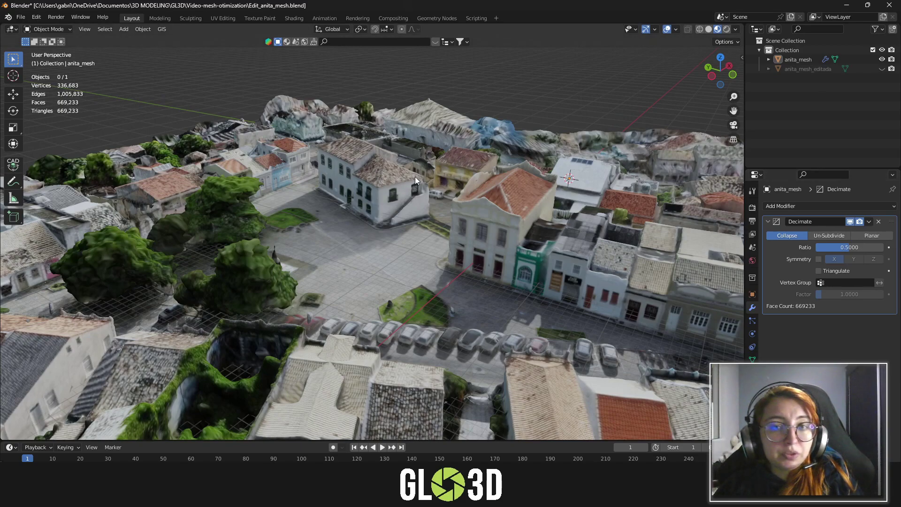
- Tilt to a top-down view and apply the Decimate modifier, fixing 669,233 triangles
mouse_move(441, 254)
middle_down()
mouse_move(438, 243)
mouse_move(484, 252)
mouse_move(354, 249)
mouse_move(403, 255)
mouse_move(354, 267)
mouse_move(354, 259)
middle_up()
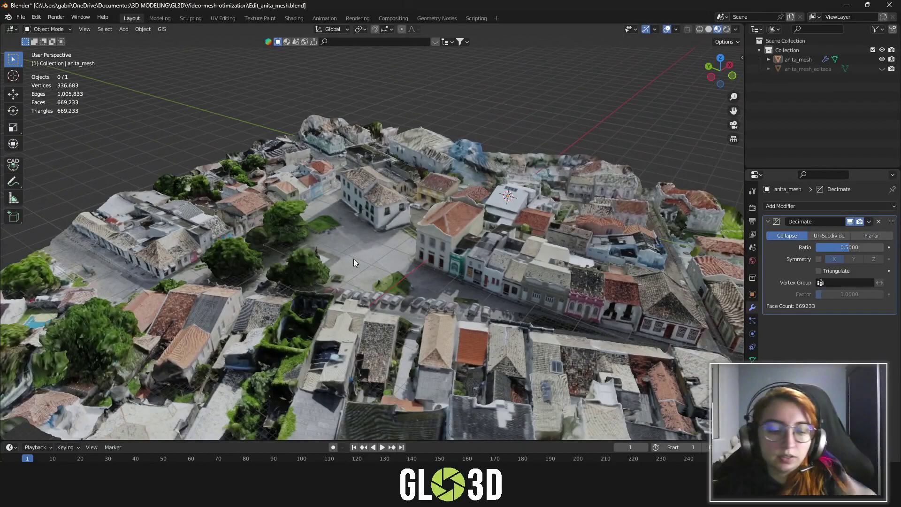
scroll(352, 259, up, 3)
scroll(348, 247, up, 1)
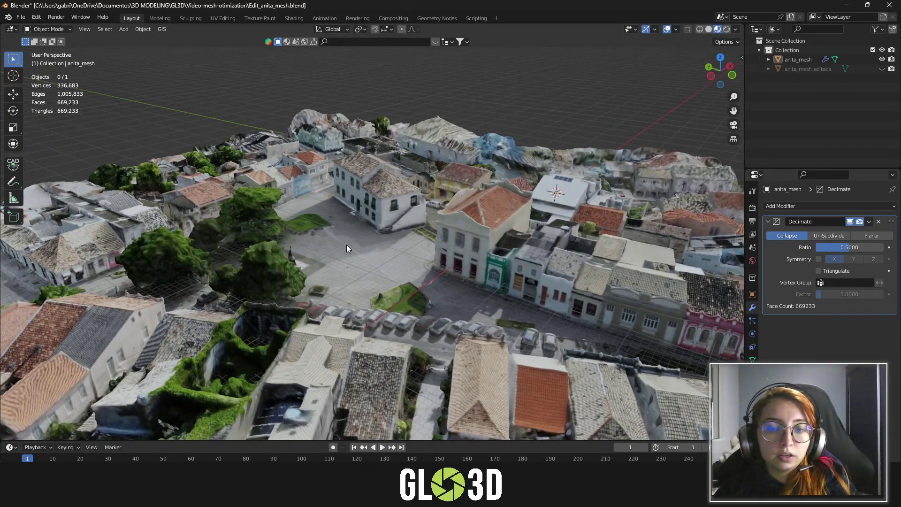
scroll(347, 248, down, 2)
mouse_move(424, 277)
middle_down()
mouse_move(405, 162)
mouse_move(420, 219)
mouse_move(384, 213)
middle_up()
scroll(432, 204, up, 3)
click(869, 222)
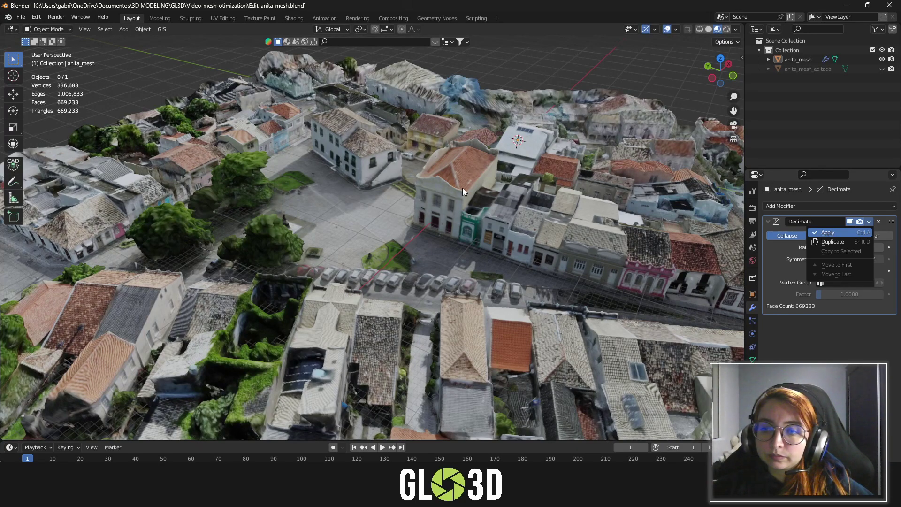
key(Return)
- Add a second Decimate modifier at ratio 0.5, reducing the mesh to 334,615 triangles
click(802, 206)
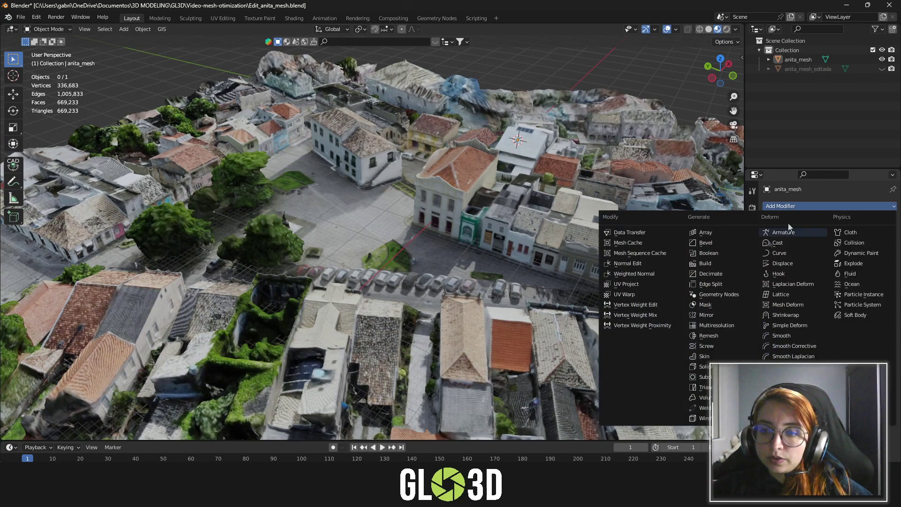
click(722, 271)
click(847, 247)
text(0.5)
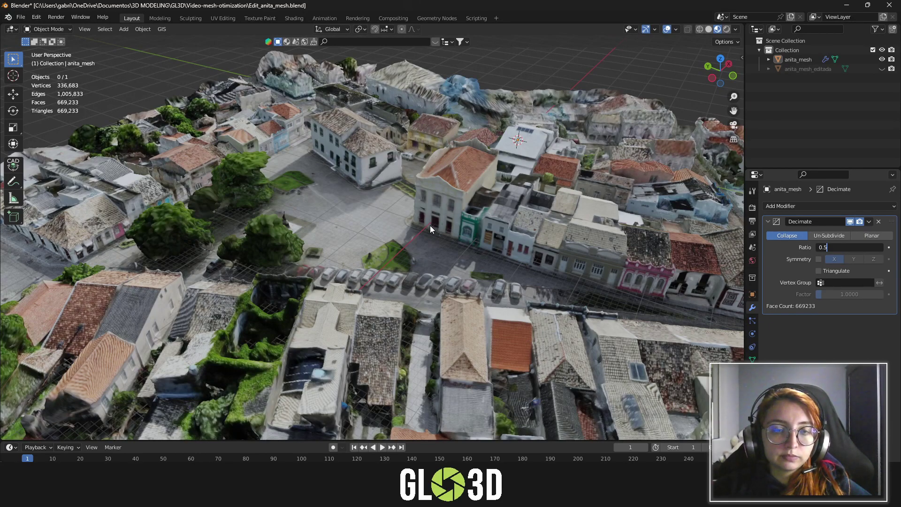
key(Return)
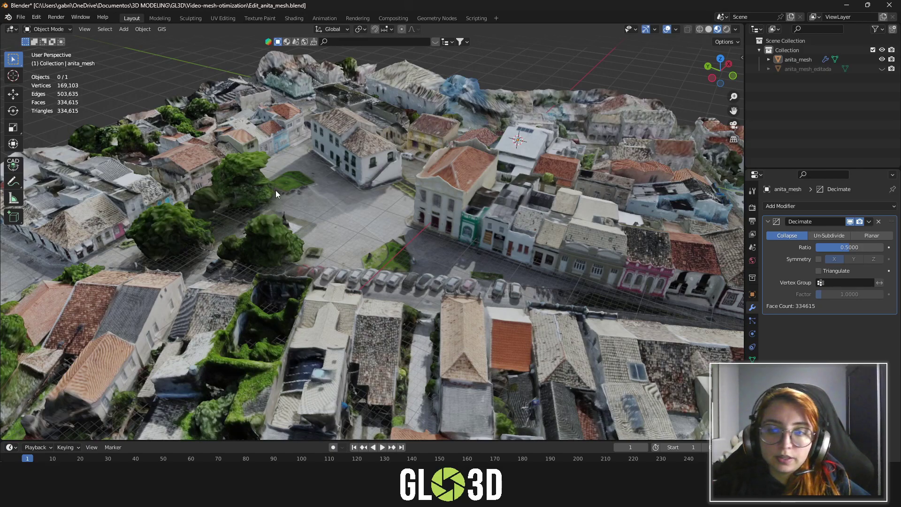
mouse_move(309, 191)
middle_down()
mouse_move(394, 201)
mouse_move(410, 224)
mouse_move(447, 238)
middle_up()
- Orbit to top-down and oblique views of the plaza buildings after decimation
mouse_move(352, 252)
middle_down()
mouse_move(381, 264)
mouse_move(382, 274)
middle_up()
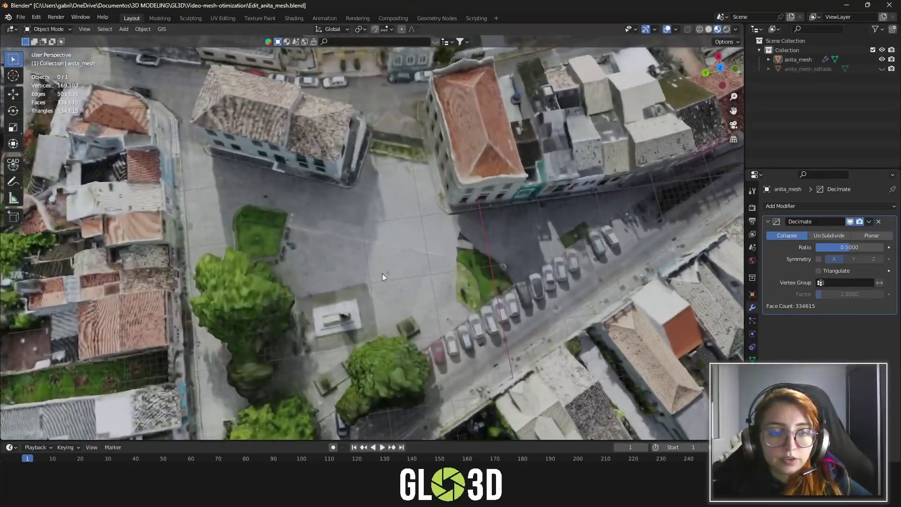
scroll(382, 273, up, 5)
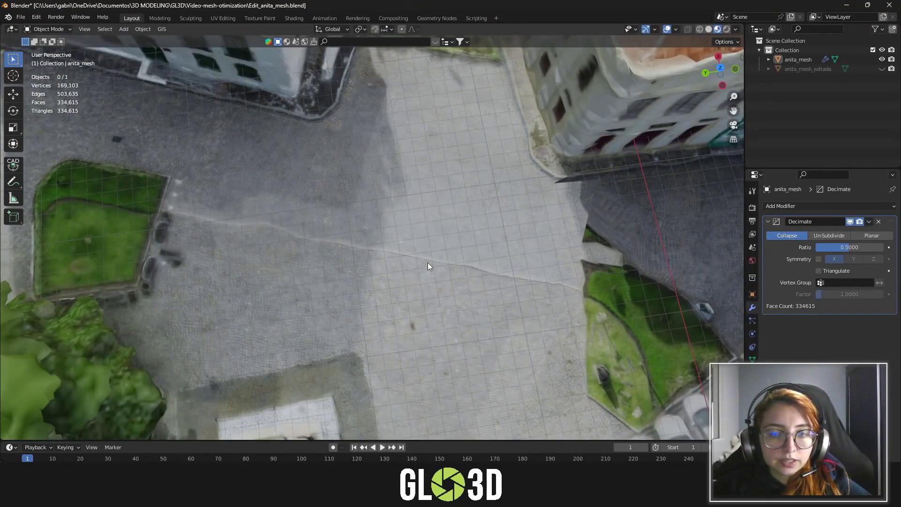
scroll(257, 221, down, 4)
mouse_move(415, 218)
middle_down()
mouse_move(526, 222)
mouse_move(418, 274)
mouse_move(418, 283)
mouse_move(399, 271)
middle_up()
scroll(398, 272, down, 2)
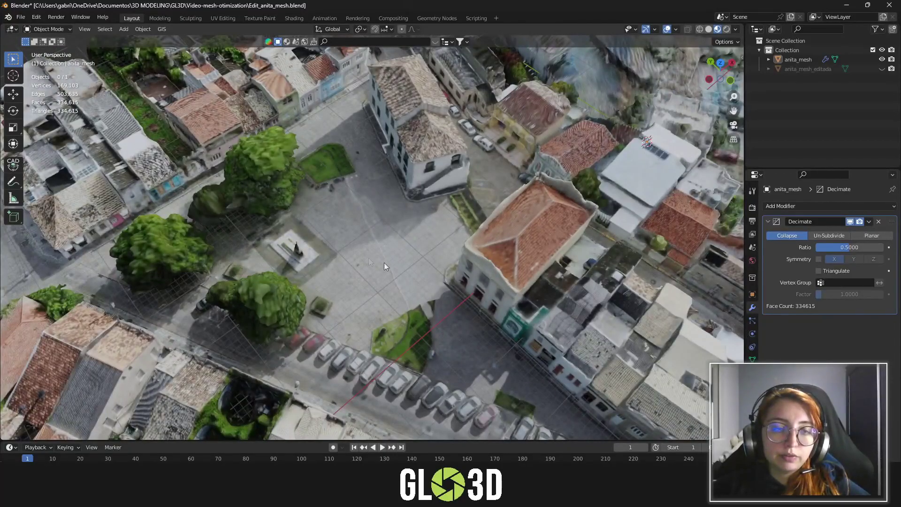
scroll(392, 264, down, 4)
- Orbit out over the whole mesh, move in on the plaza, then return to an aerial view
mouse_move(353, 253)
middle_down()
mouse_move(392, 237)
mouse_move(398, 212)
mouse_move(432, 216)
mouse_move(408, 216)
mouse_move(250, 166)
middle_up()
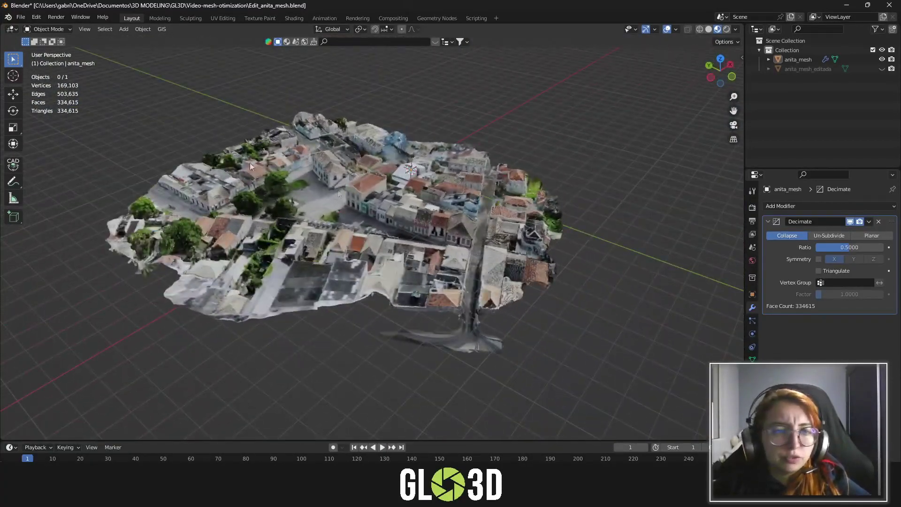
scroll(336, 260, up, 2)
mouse_move(336, 260)
middle_down()
mouse_move(398, 277)
mouse_move(311, 268)
mouse_move(329, 215)
mouse_move(342, 213)
mouse_move(310, 220)
mouse_move(330, 228)
middle_up()
scroll(399, 277, up, 3)
scroll(440, 272, up, 2)
scroll(330, 228, down, 4)
middle_drag(437, 277, 381, 236)
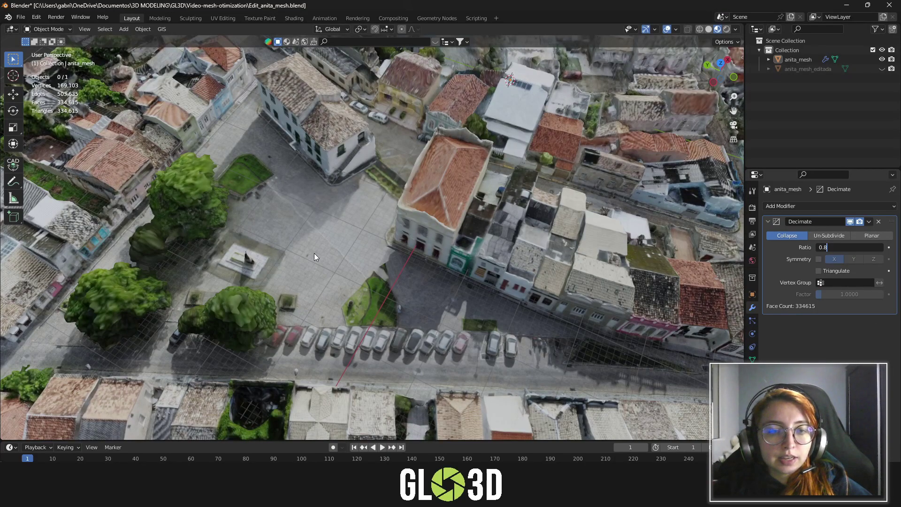
- Set the second Decimate ratio to 0.8 and apply it, leaving 535,386 triangles
key(Return)
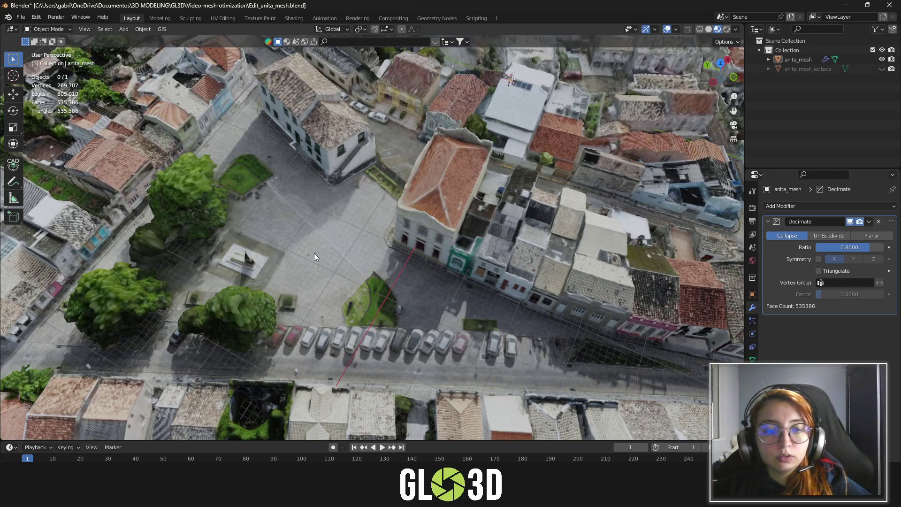
scroll(382, 261, up, 1)
scroll(329, 230, up, 2)
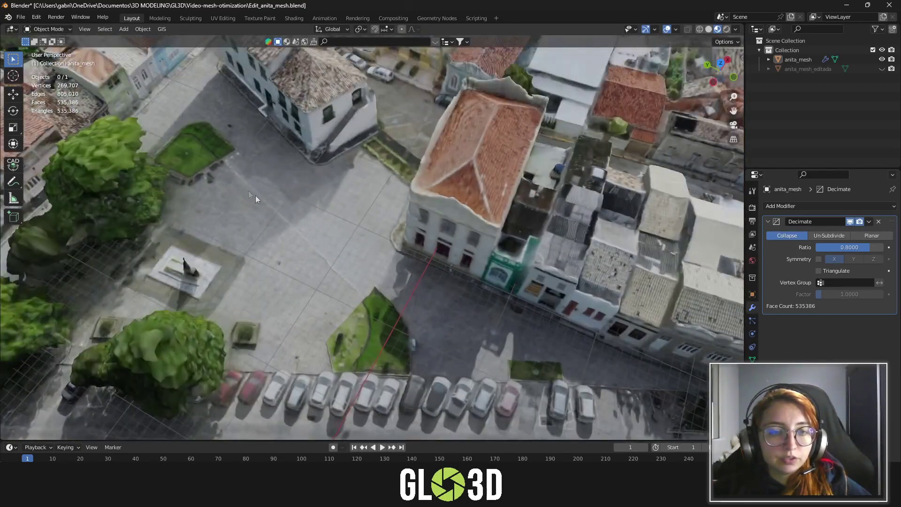
scroll(339, 267, down, 2)
mouse_move(347, 262)
middle_down()
mouse_move(345, 232)
mouse_move(364, 193)
mouse_move(354, 252)
mouse_move(337, 280)
mouse_move(352, 253)
middle_up()
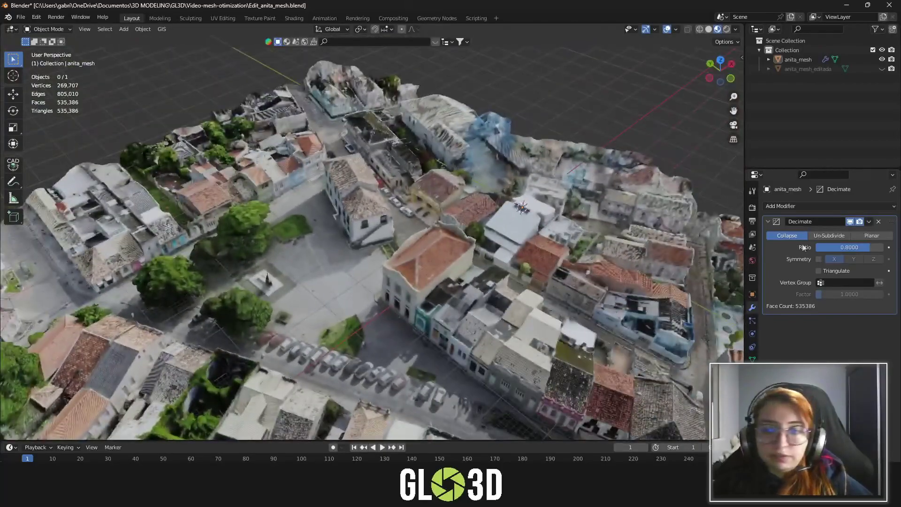
click(868, 222)
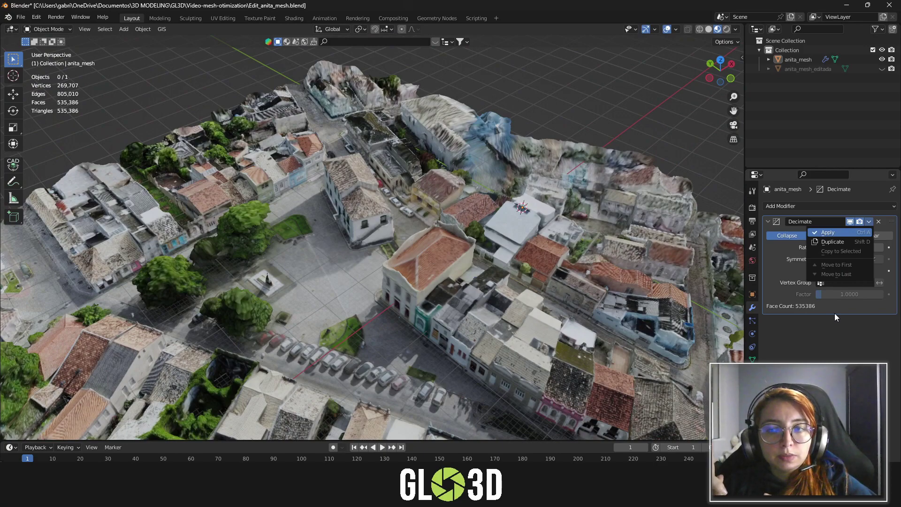
key(ctrl+a)
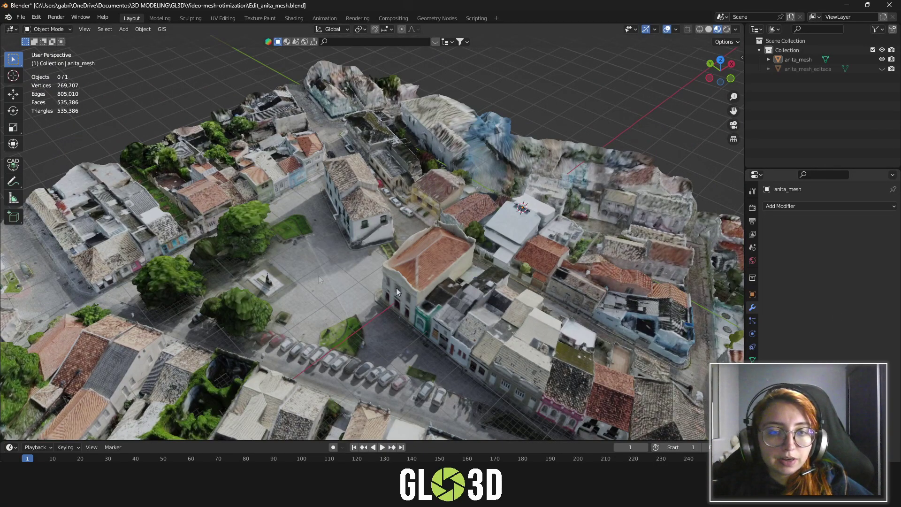
- Orbit and zoom around the twice-decimated town mesh from several angles
scroll(306, 263, up, 3)
mouse_move(306, 263)
middle_down()
mouse_move(393, 249)
mouse_move(288, 252)
middle_up()
scroll(287, 252, down, 2)
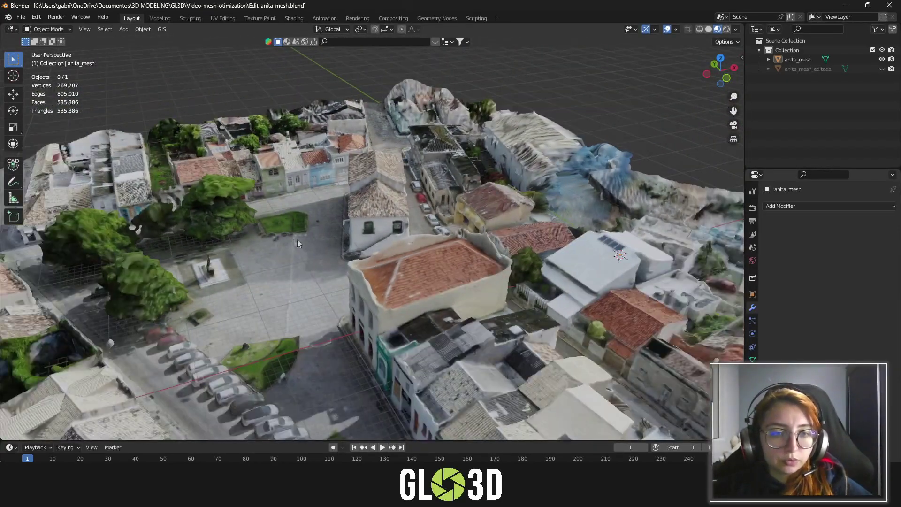
mouse_move(297, 239)
middle_down()
mouse_move(388, 229)
mouse_move(243, 209)
mouse_move(359, 221)
mouse_move(419, 176)
mouse_move(406, 189)
mouse_move(343, 173)
mouse_move(430, 187)
mouse_move(398, 223)
middle_up()
scroll(399, 223, up, 3)
scroll(405, 221, down, 3)
scroll(441, 204, up, 3)
scroll(373, 215, up, 3)
mouse_move(396, 187)
middle_down()
mouse_move(403, 235)
mouse_move(559, 213)
mouse_move(442, 240)
mouse_move(463, 227)
mouse_move(368, 229)
mouse_move(477, 246)
mouse_move(553, 243)
mouse_move(432, 259)
middle_up()
scroll(433, 260, down, 3)
scroll(419, 260, down, 5)
- Orbit to a lower view of the whole mesh and rotate closer around the town
mouse_move(485, 248)
middle_down()
mouse_move(344, 260)
mouse_move(447, 247)
mouse_move(359, 249)
mouse_move(413, 245)
middle_up()
scroll(343, 257, down, 3)
scroll(376, 251, up, 3)
scroll(393, 247, up, 3)
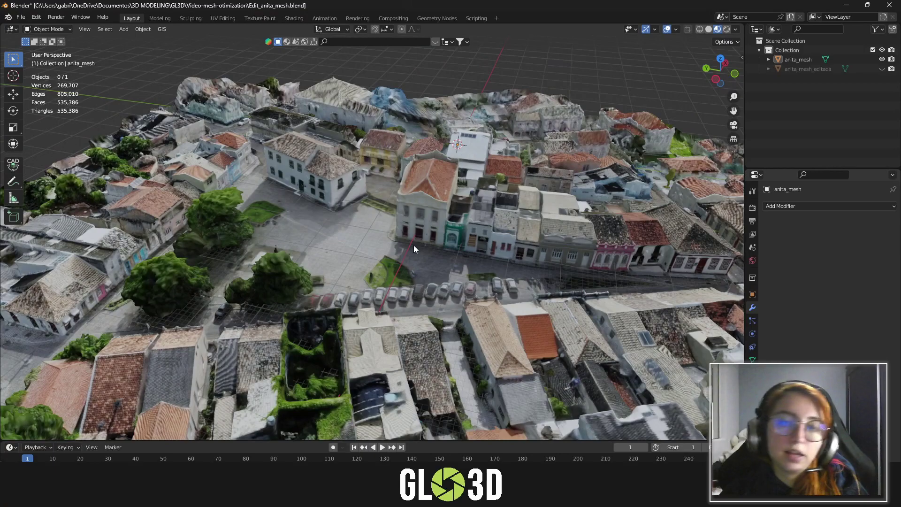
mouse_move(428, 236)
middle_down()
mouse_move(483, 215)
mouse_move(499, 240)
middle_up()
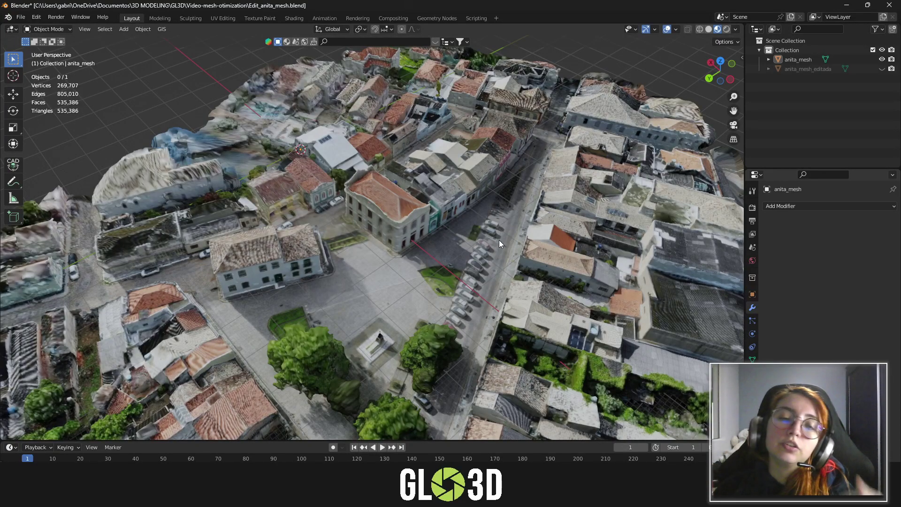
scroll(480, 235, down, 2)
mouse_move(480, 236)
middle_down()
mouse_move(444, 267)
mouse_move(421, 269)
mouse_move(429, 196)
middle_up()
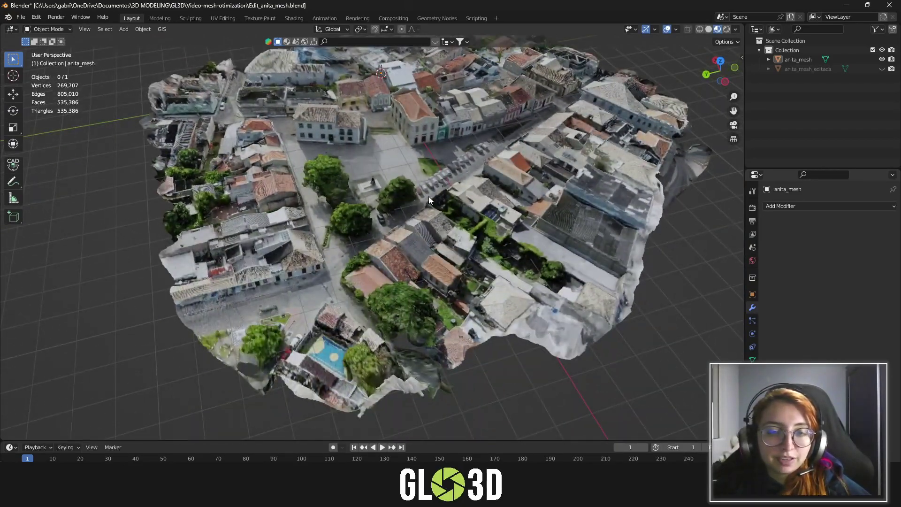
mouse_move(335, 303)
middle_down()
mouse_move(385, 260)
mouse_move(491, 258)
mouse_move(503, 246)
mouse_move(447, 246)
mouse_move(426, 206)
middle_up()
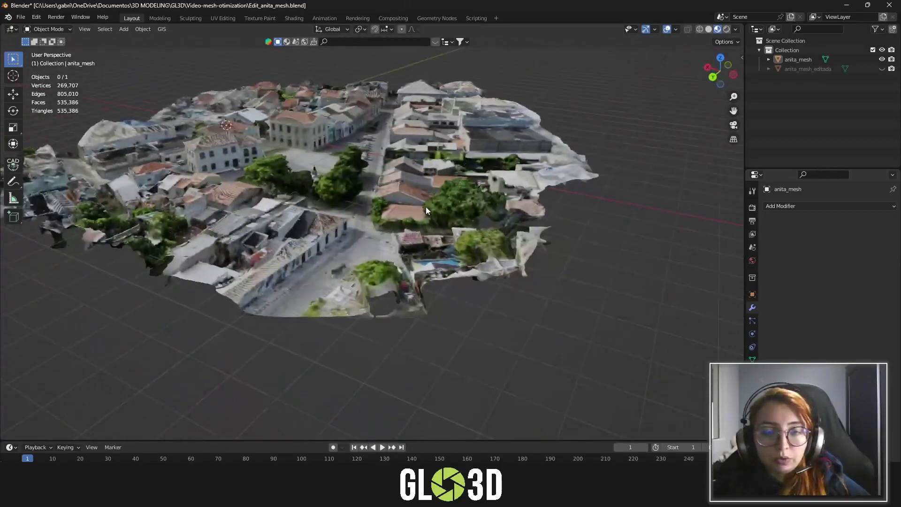
middle_drag(350, 239, 393, 181)
- Zoom in and out over the town buildings, then select anita_mesh
scroll(399, 276, up, 5)
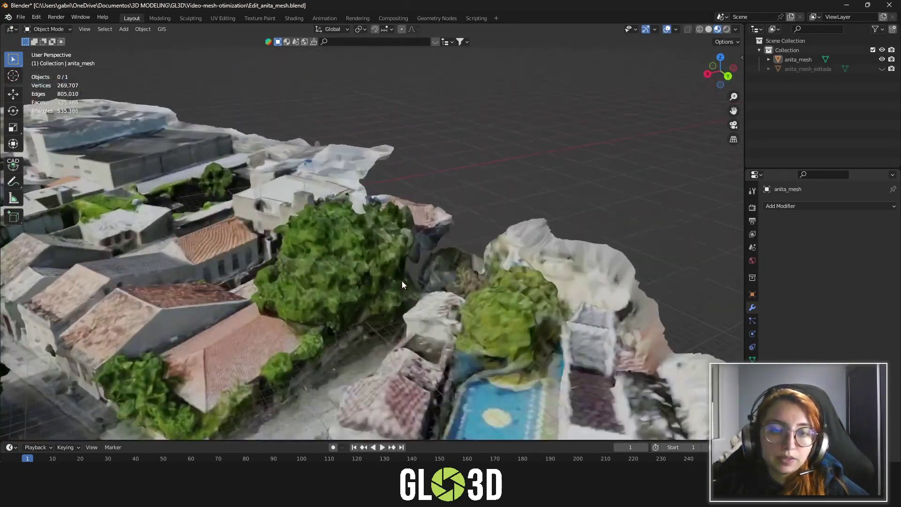
scroll(400, 272, up, 2)
scroll(399, 260, up, 1)
scroll(384, 228, up, 2)
scroll(388, 218, up, 2)
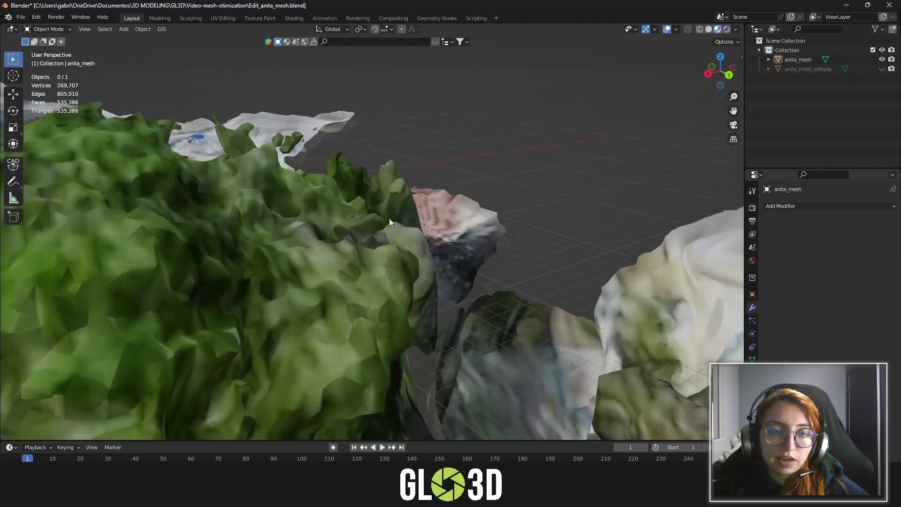
scroll(400, 233, down, 2)
scroll(396, 228, down, 2)
mouse_move(396, 228)
middle_down()
mouse_move(351, 259)
mouse_move(264, 277)
middle_up()
scroll(351, 256, down, 3)
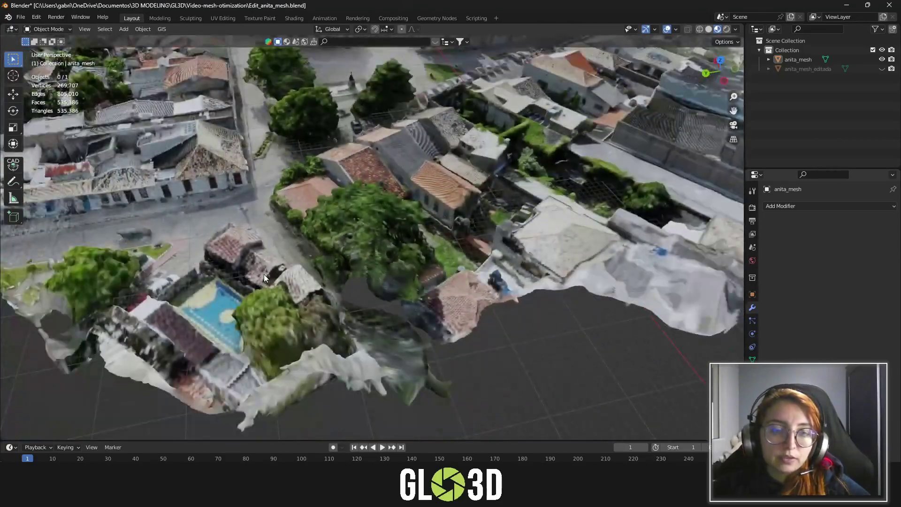
scroll(264, 277, down, 2)
scroll(370, 254, down, 2)
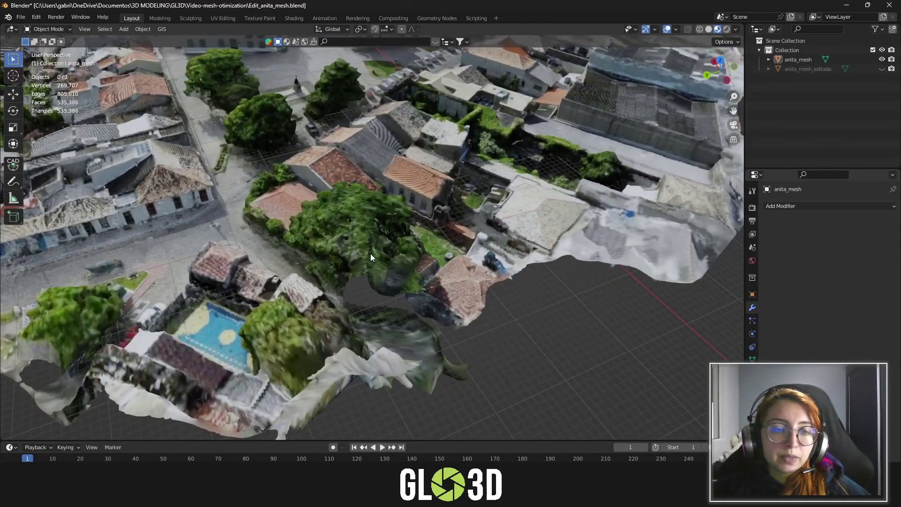
click(370, 254)
scroll(394, 235, up, 2)
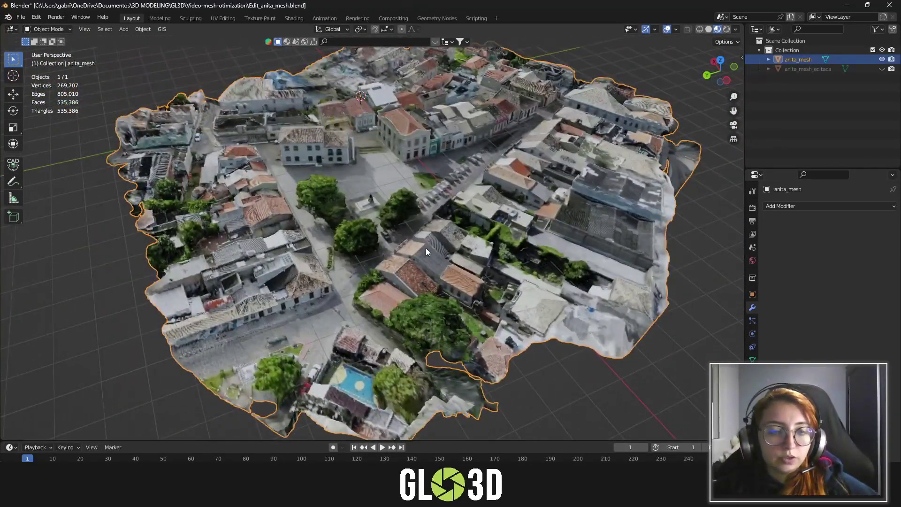
- In Edit Mode face select, select all geometry linked to a face on the large tree
key(Tab)
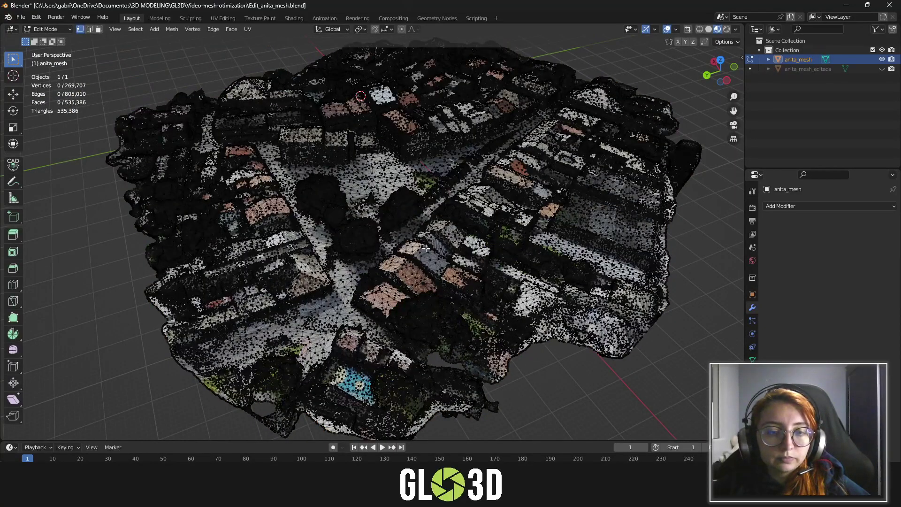
key(3)
mouse_move(426, 248)
middle_down()
mouse_move(426, 239)
mouse_move(403, 236)
middle_up()
scroll(426, 238, up, 4)
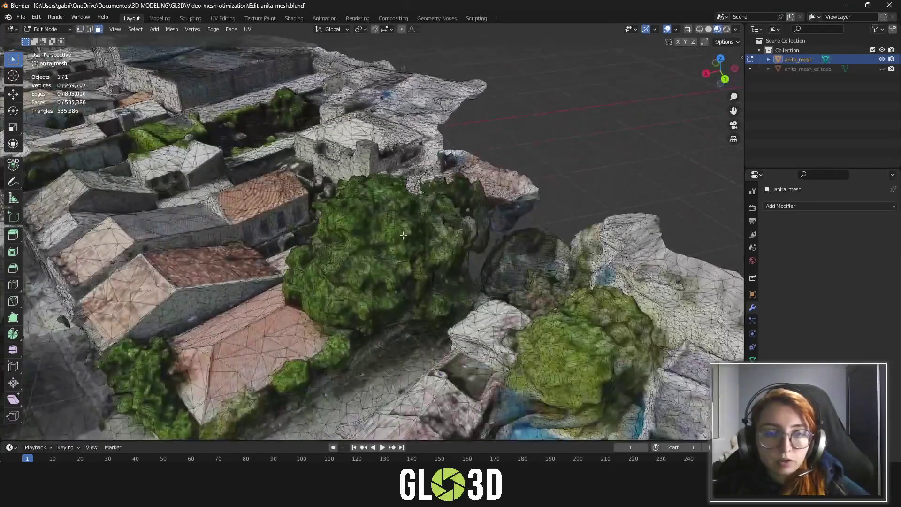
click(404, 233)
scroll(409, 230, up, 2)
scroll(413, 229, up, 2)
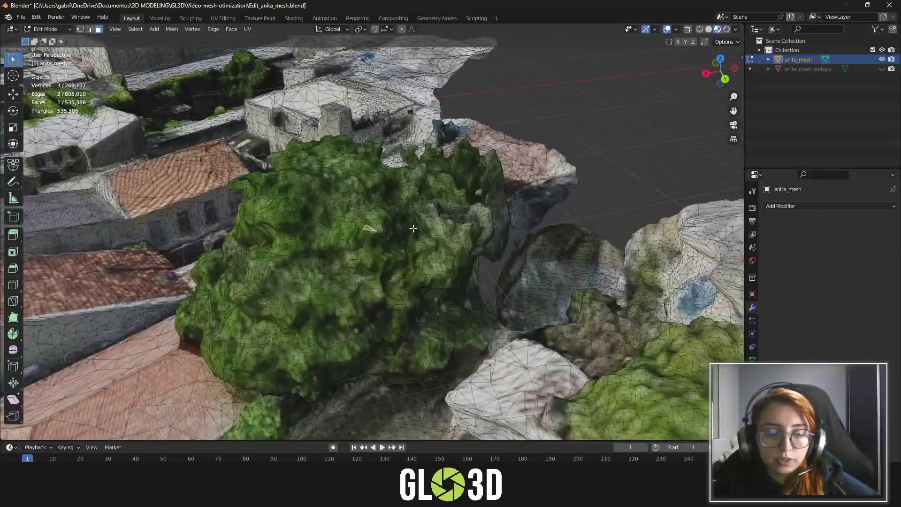
key(ctrl+l)
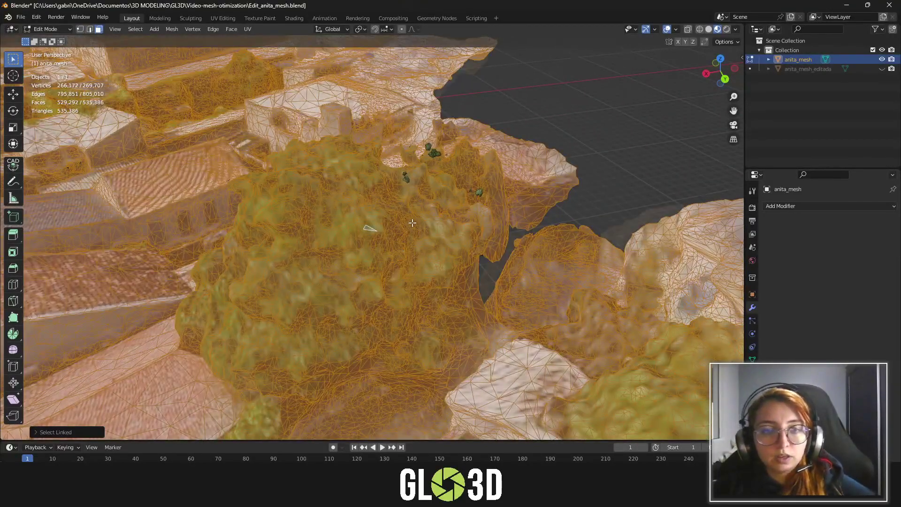
- Invert the selection so only the loose fragments are selected
scroll(412, 222, down, 4)
middle_drag(412, 223, 353, 234)
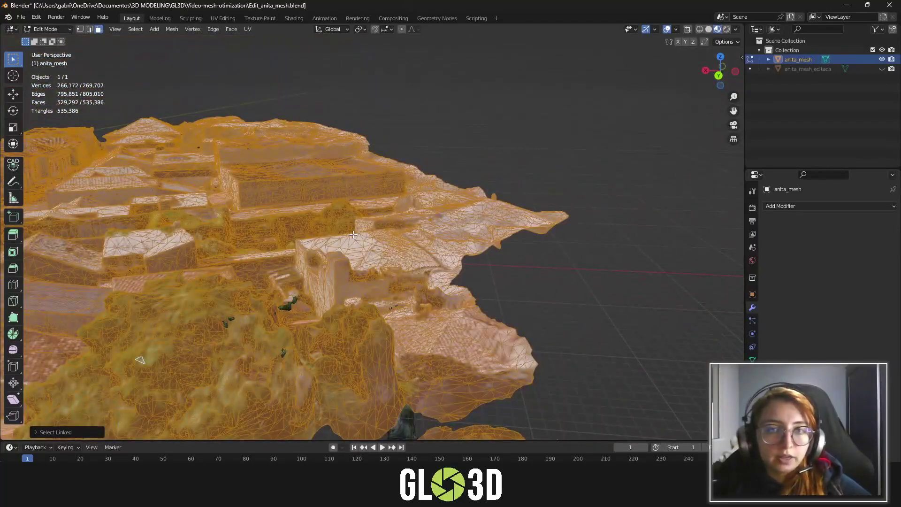
scroll(350, 234, up, 1)
scroll(350, 225, up, 2)
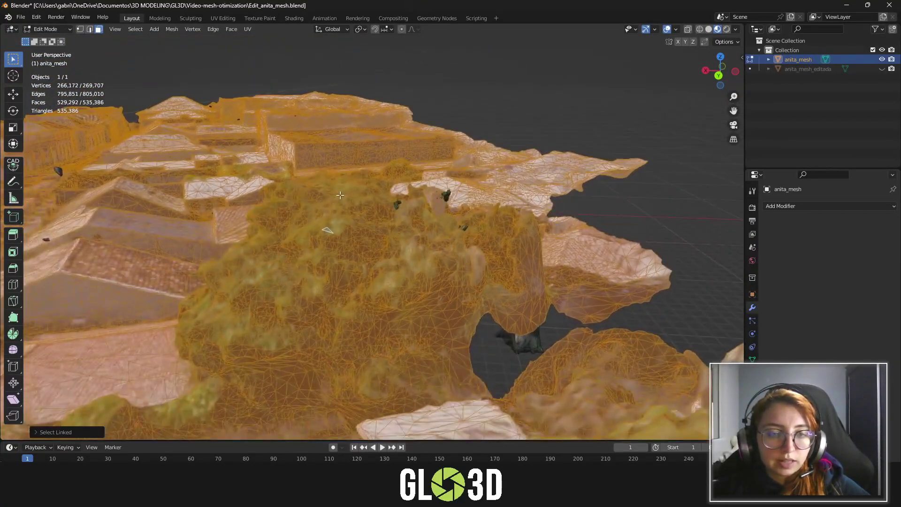
scroll(349, 216, up, 2)
scroll(347, 205, up, 2)
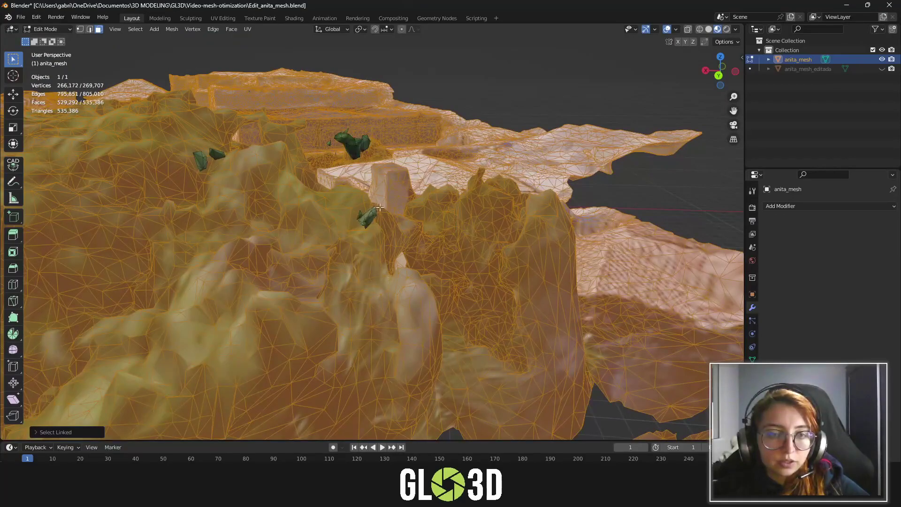
scroll(379, 207, down, 5)
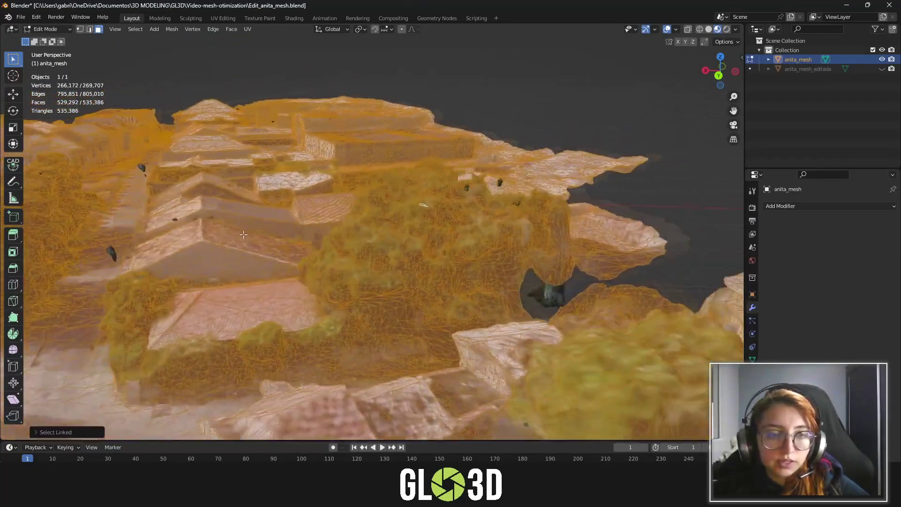
shift+middle_drag(329, 179, 228, 126)
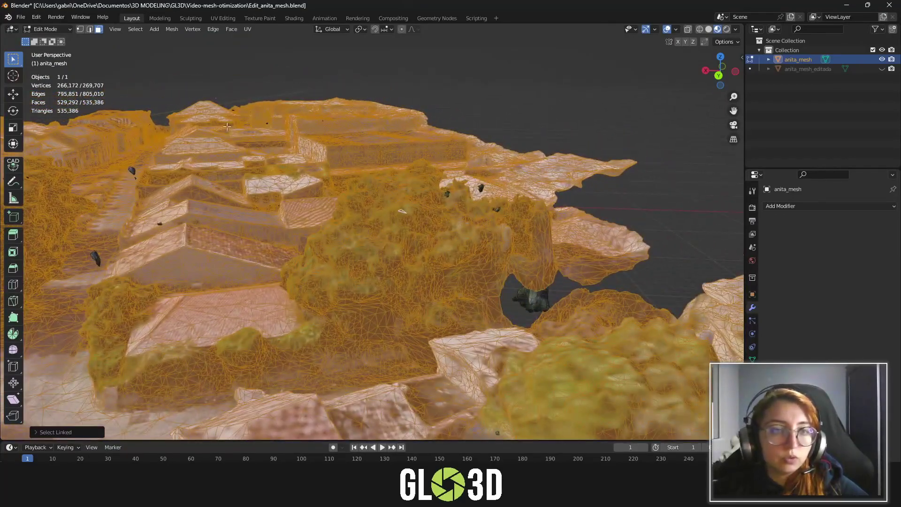
click(136, 29)
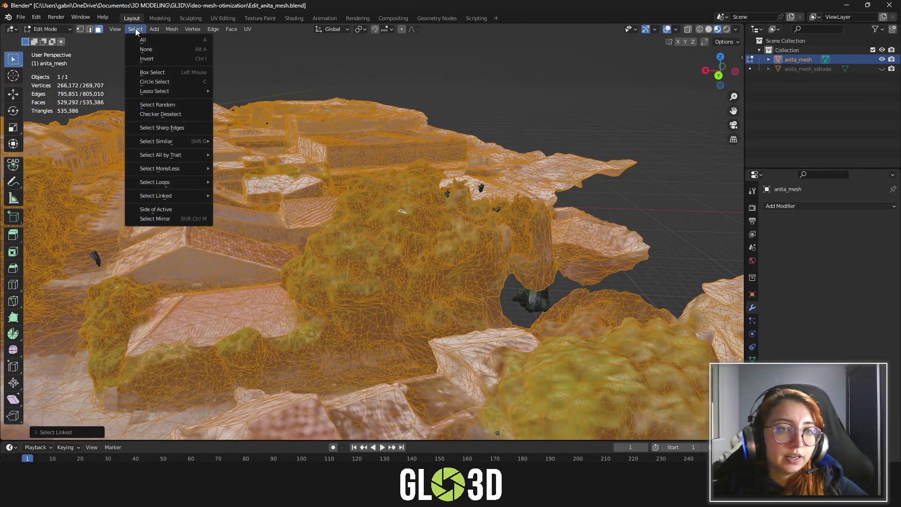
click(154, 63)
- Delete the loose fragment vertices, leaving 266,172 vertices and 529,292 triangles
middle_drag(376, 262, 601, 278)
scroll(425, 272, up, 3)
scroll(425, 272, down, 5)
scroll(601, 277, up, 5)
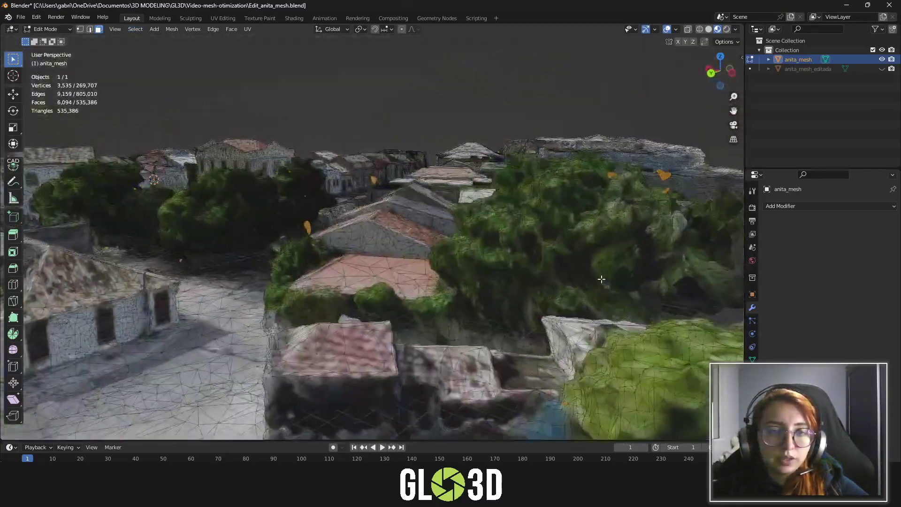
scroll(602, 278, down, 3)
middle_drag(601, 278, 423, 205)
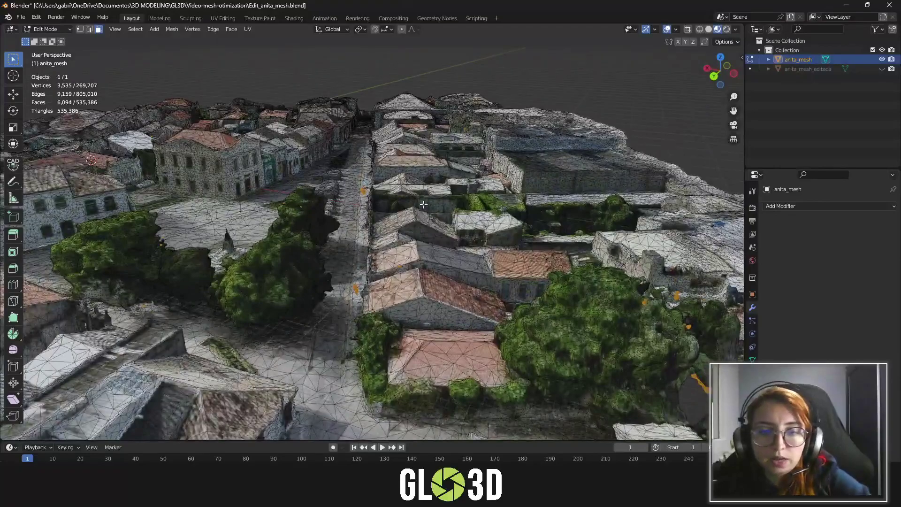
key(x)
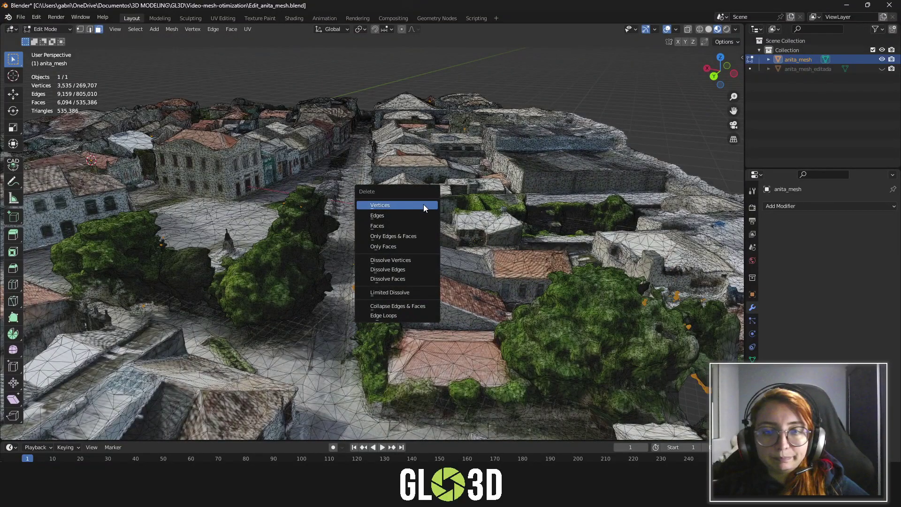
click(423, 205)
scroll(423, 204, down, 4)
mouse_move(423, 204)
middle_down()
mouse_move(392, 252)
mouse_move(469, 234)
middle_up()
scroll(469, 235, up, 3)
scroll(488, 227, up, 3)
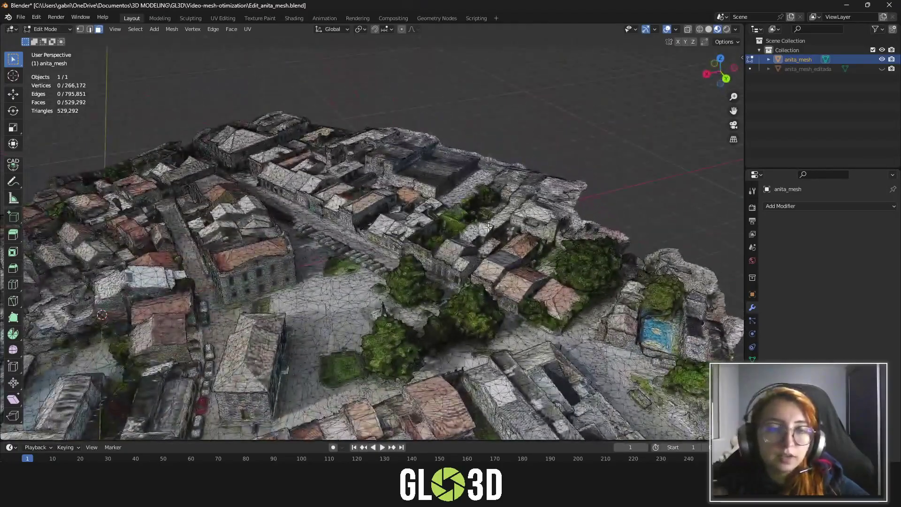
- Survey the town from eye level and over the roofs, ending in top orthographic view
scroll(489, 227, down, 3)
scroll(422, 234, up, 1)
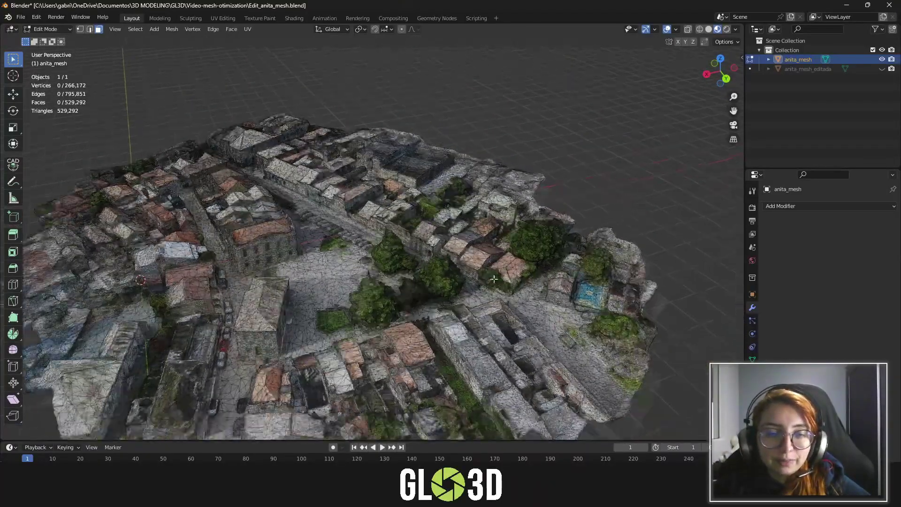
scroll(360, 242, up, 2)
scroll(360, 242, up, 3)
scroll(360, 242, down, 2)
middle_drag(361, 242, 346, 222)
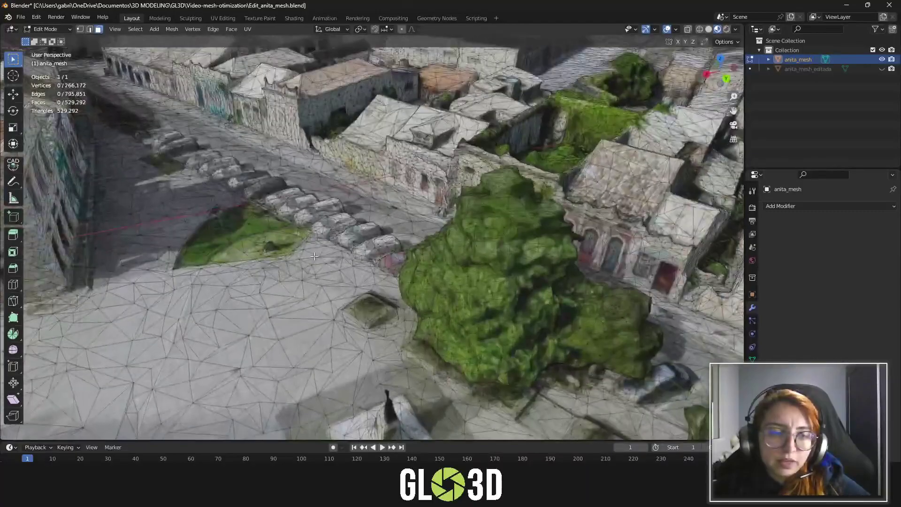
scroll(347, 222, up, 3)
scroll(347, 222, up, 2)
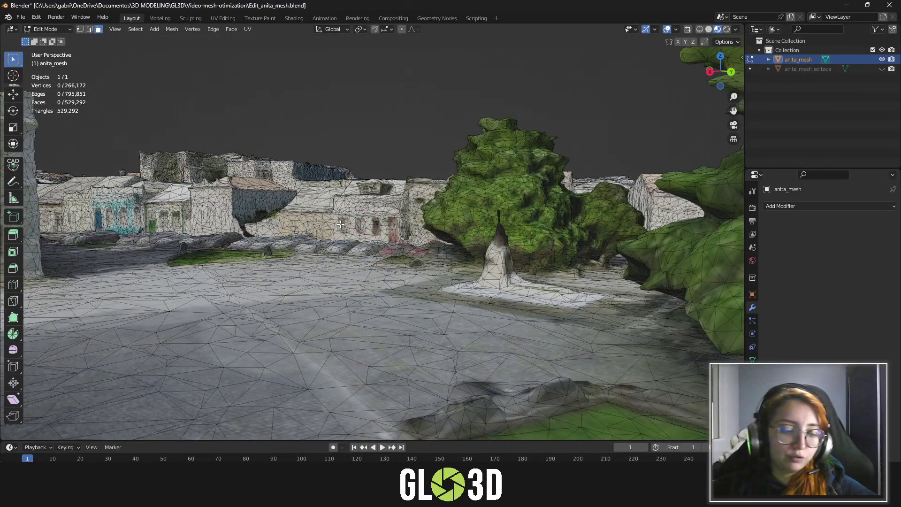
mouse_move(416, 172)
middle_down()
mouse_move(529, 216)
mouse_move(469, 217)
middle_up()
scroll(422, 217, down, 5)
scroll(423, 216, up, 3)
middle_drag(423, 216, 422, 178)
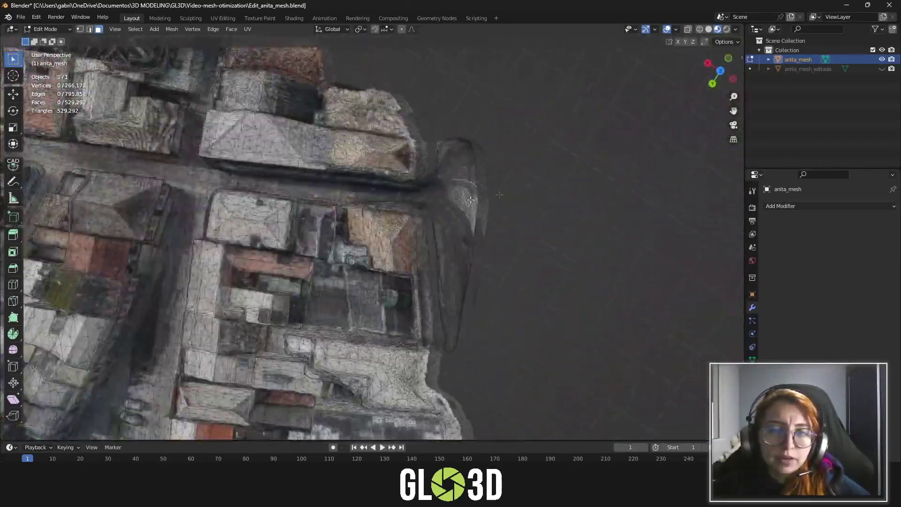
scroll(423, 178, up, 5)
click(719, 72)
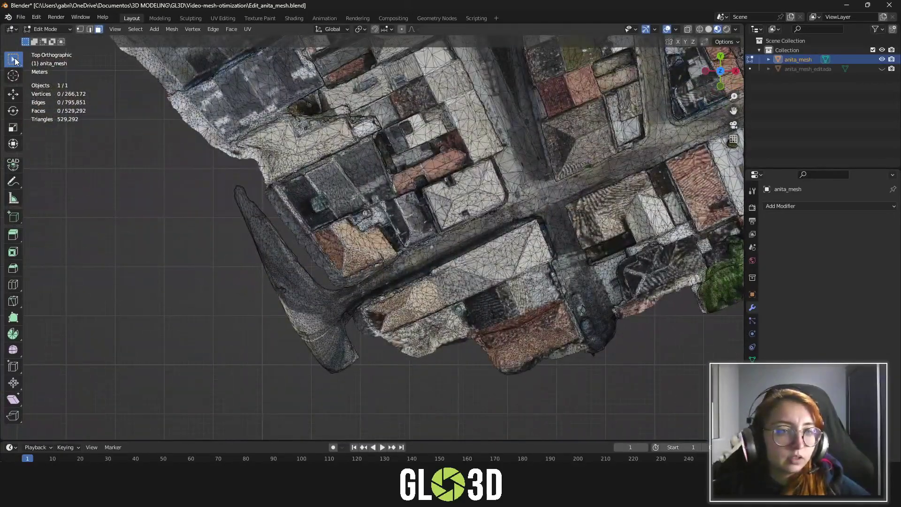
- Lasso-select the stray strip at the town's left edge in X-ray and delete it
drag(15, 61, 66, 99)
click(61, 119)
key(alt+z)
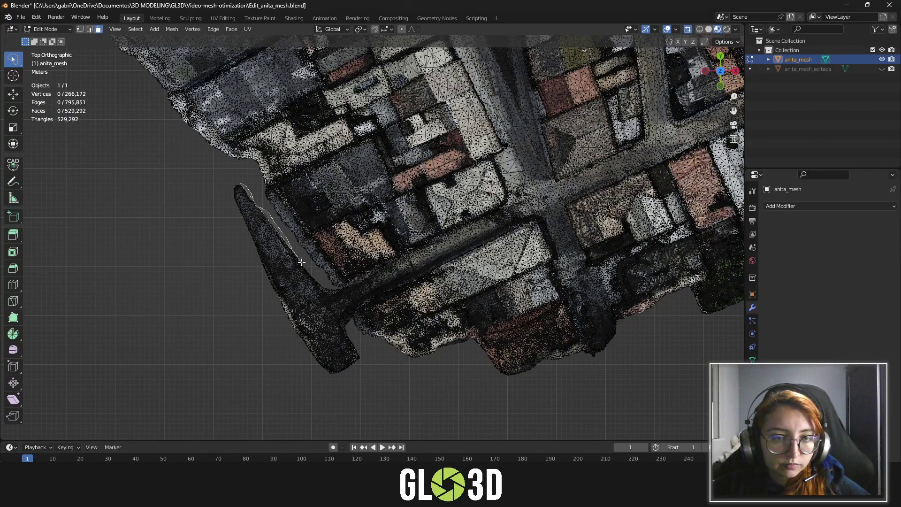
mouse_move(351, 337)
mouse_down()
mouse_move(177, 182)
mouse_move(244, 187)
mouse_up()
key(x)
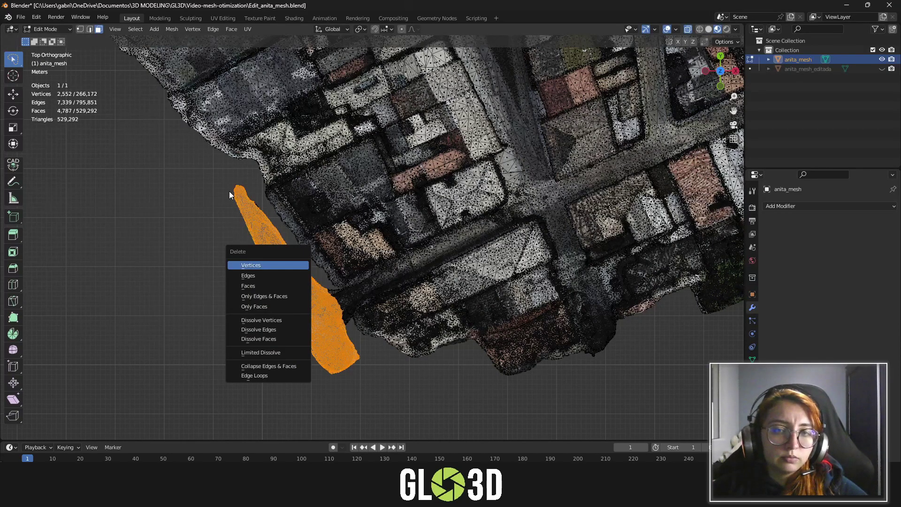
key(Return)
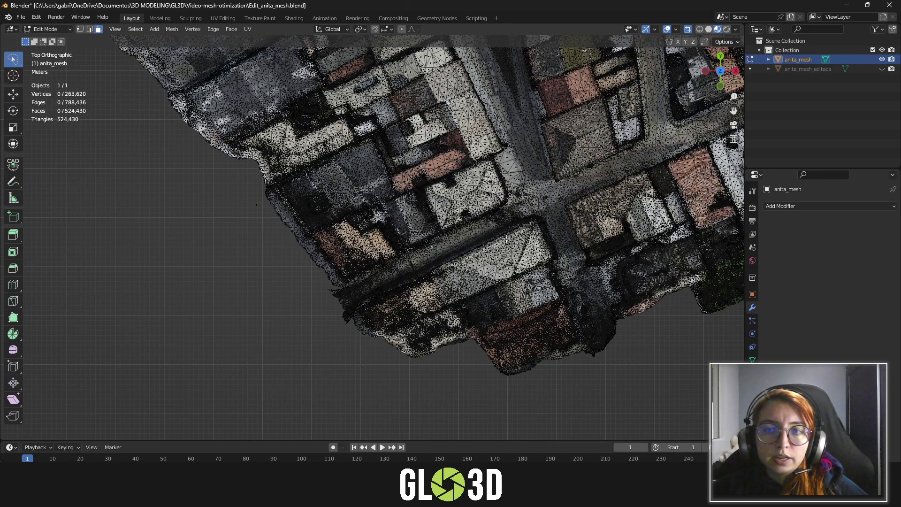
- Delete the last stray vertices in vertex select mode and return to Object Mode
scroll(421, 274, down, 2)
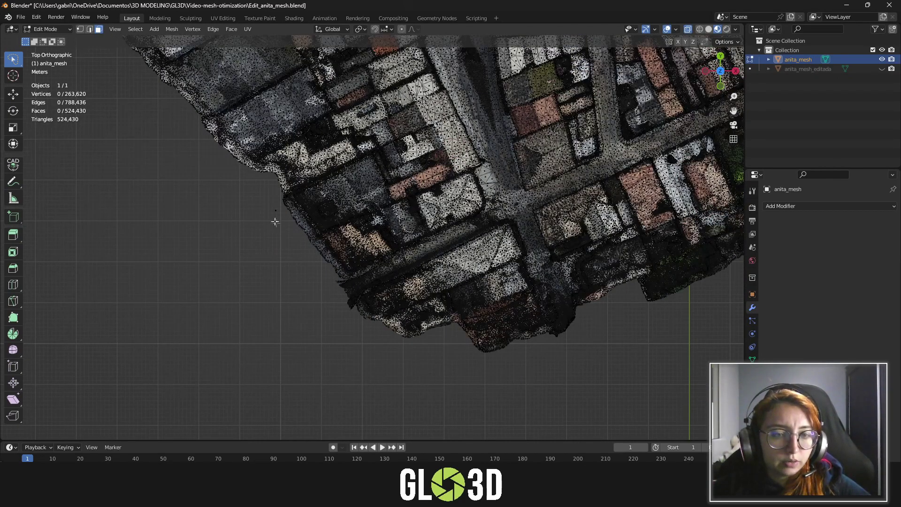
key(1)
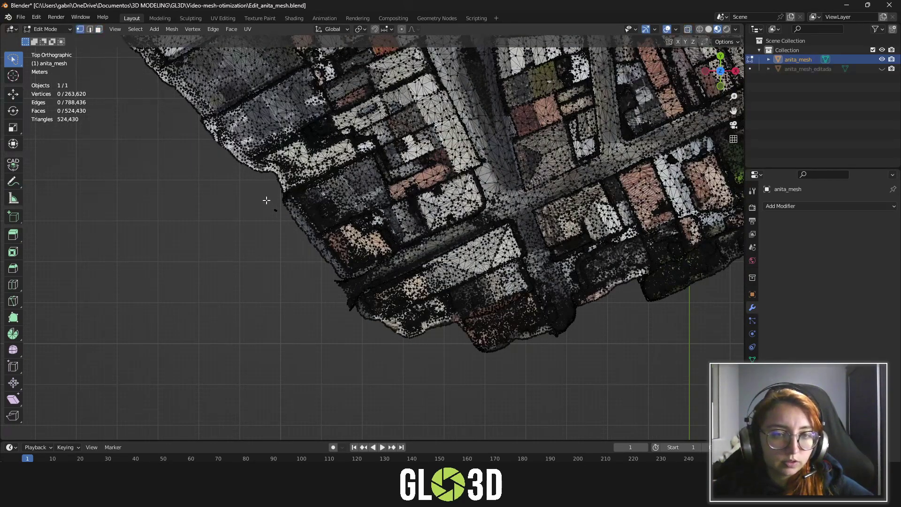
key(x)
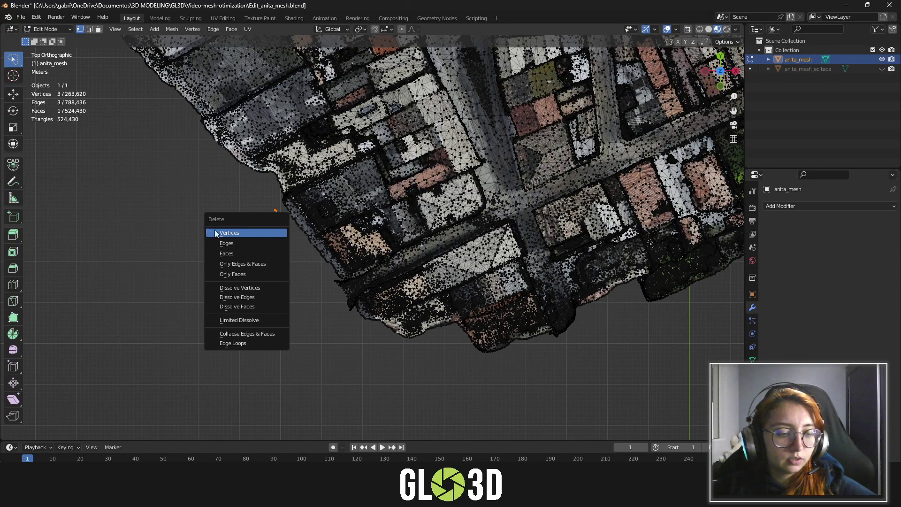
click(216, 234)
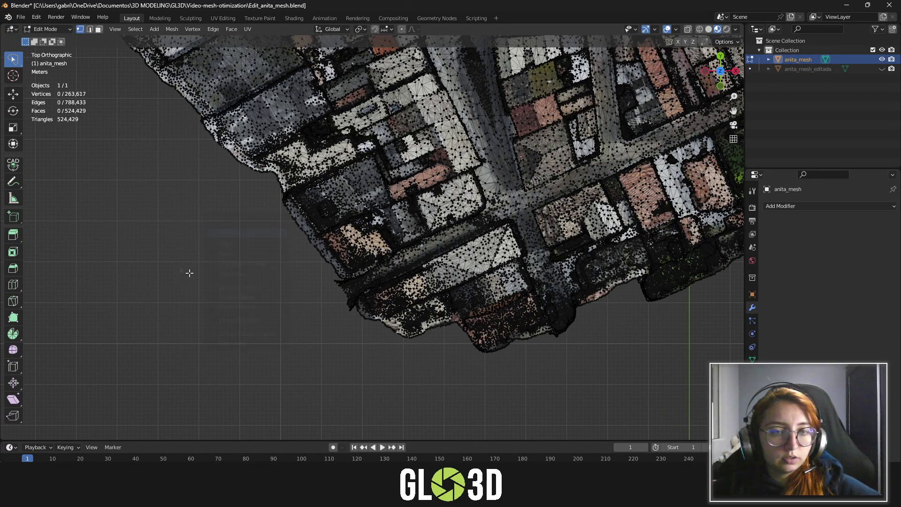
key(Tab)
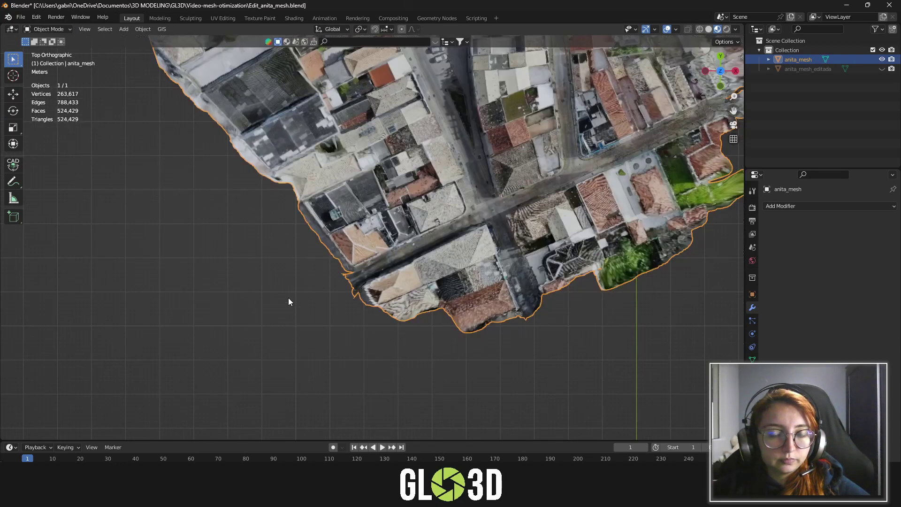
- Deselect the town mesh, tilt to a 3D view, and save the blend file
scroll(288, 301, down, 2)
click(288, 301)
mouse_move(421, 276)
middle_down()
mouse_move(497, 233)
mouse_move(429, 258)
mouse_move(313, 163)
middle_up()
click(22, 16)
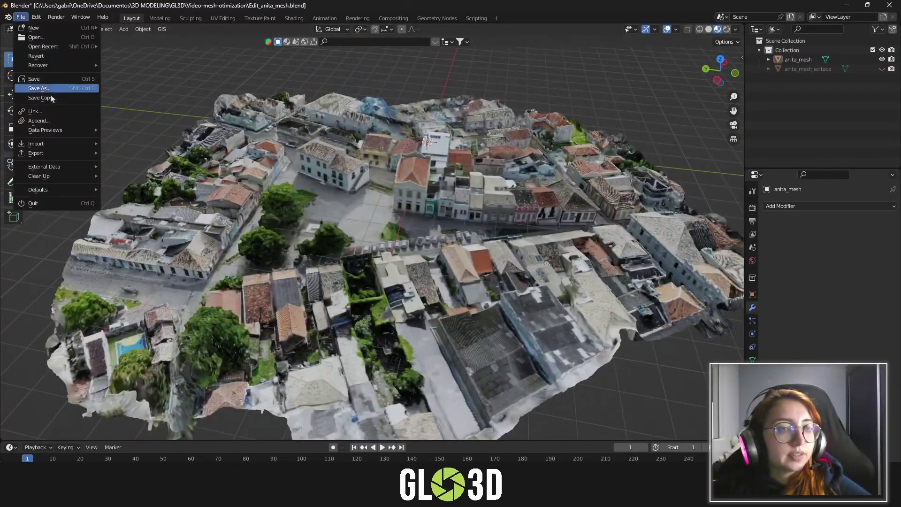
click(35, 77)
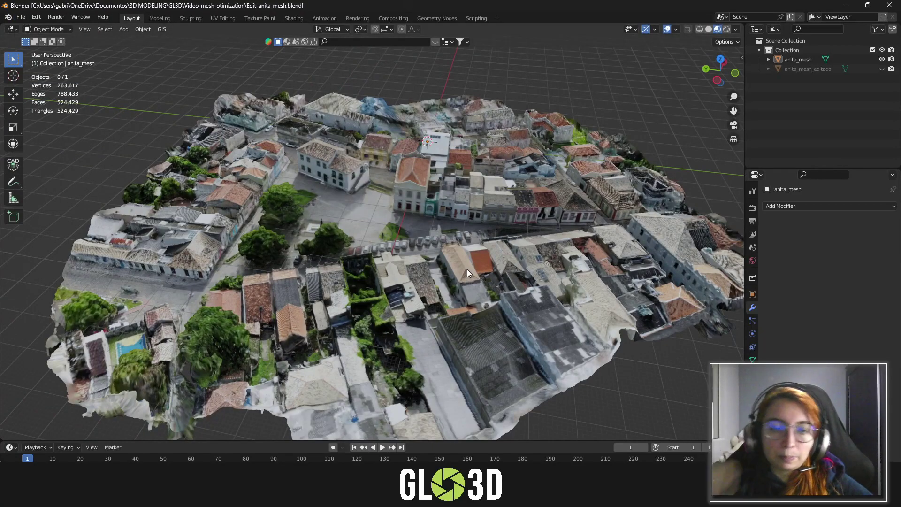
- Orbit around the cleaned town, ending in top orthographic view
scroll(466, 269, down, 3)
mouse_move(464, 269)
middle_down()
mouse_move(403, 260)
mouse_move(356, 272)
middle_up()
middle_drag(472, 241, 320, 260)
scroll(320, 261, up, 3)
scroll(425, 254, up, 2)
mouse_move(425, 249)
middle_down()
mouse_move(374, 230)
mouse_move(189, 229)
mouse_move(408, 264)
mouse_move(402, 276)
middle_up()
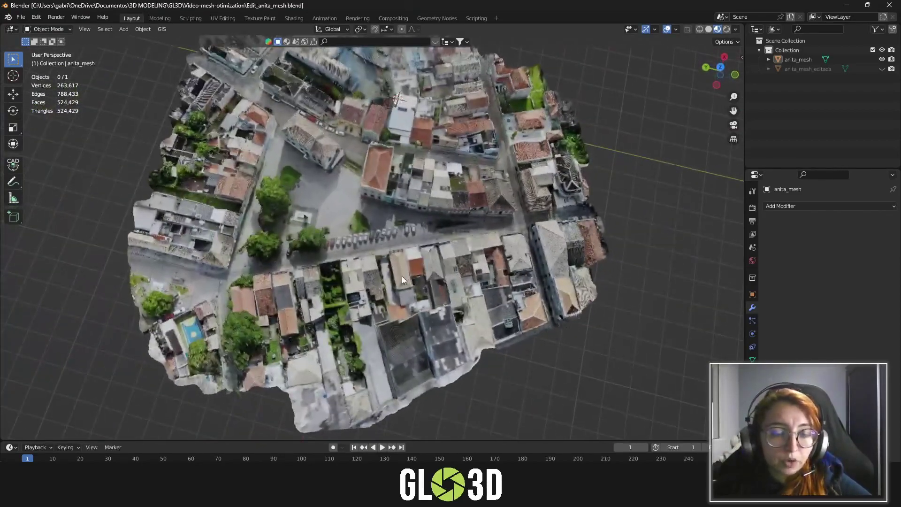
scroll(396, 265, down, 2)
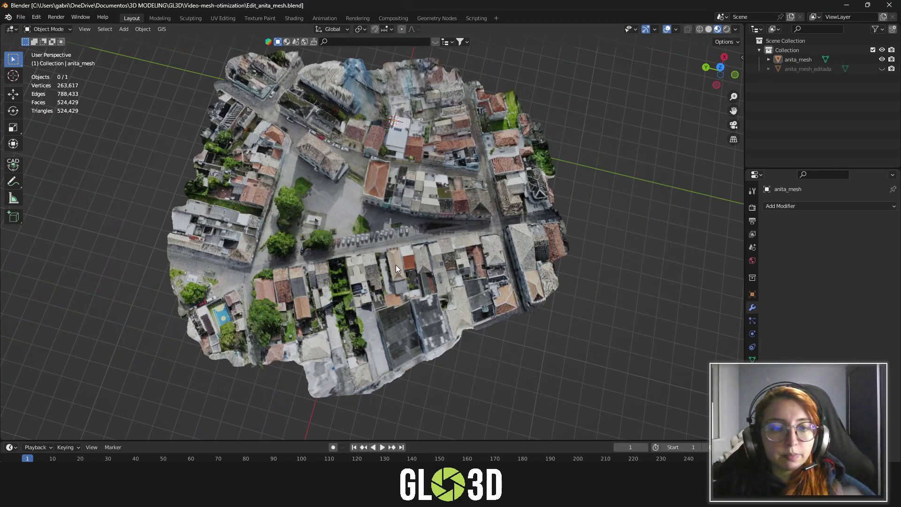
click(720, 67)
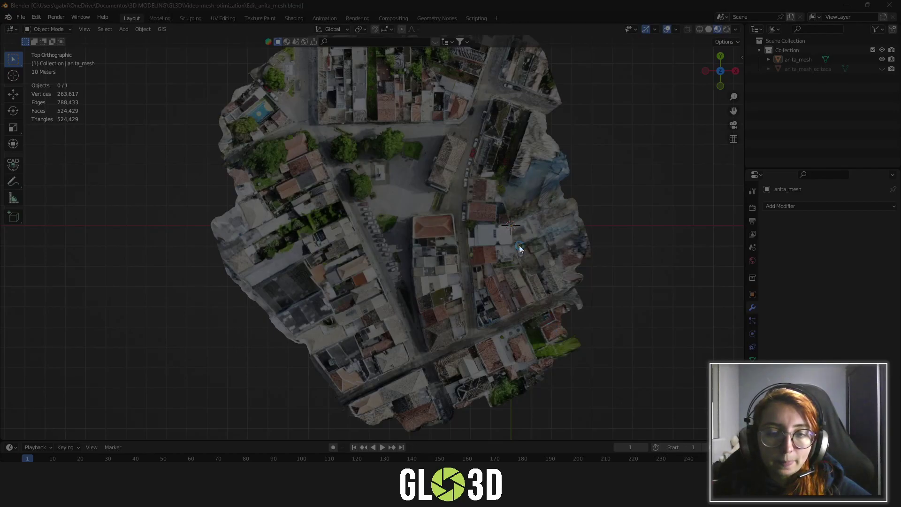
mouse_move(218, 107)
mouse_down()
mouse_move(553, 328)
mouse_move(659, 425)
mouse_up()
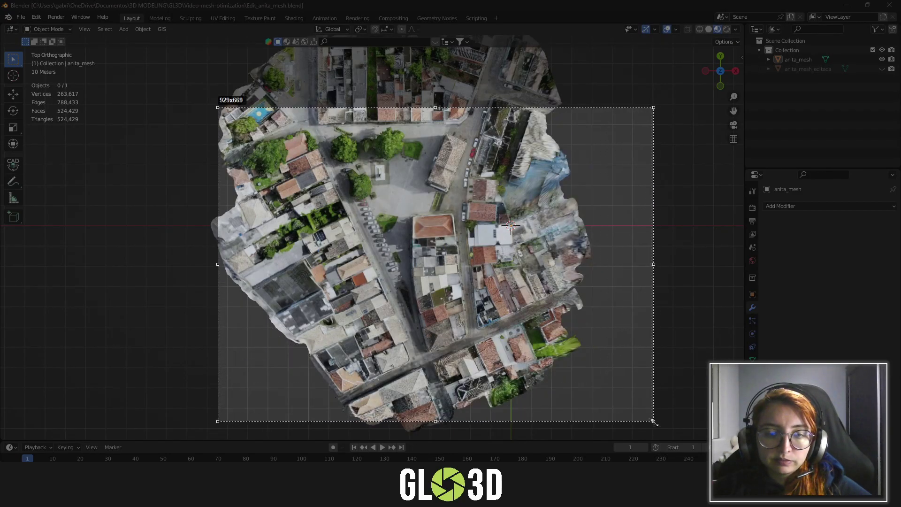
mouse_move(560, 301)
mouse_down()
mouse_move(530, 286)
mouse_move(542, 290)
mouse_up()
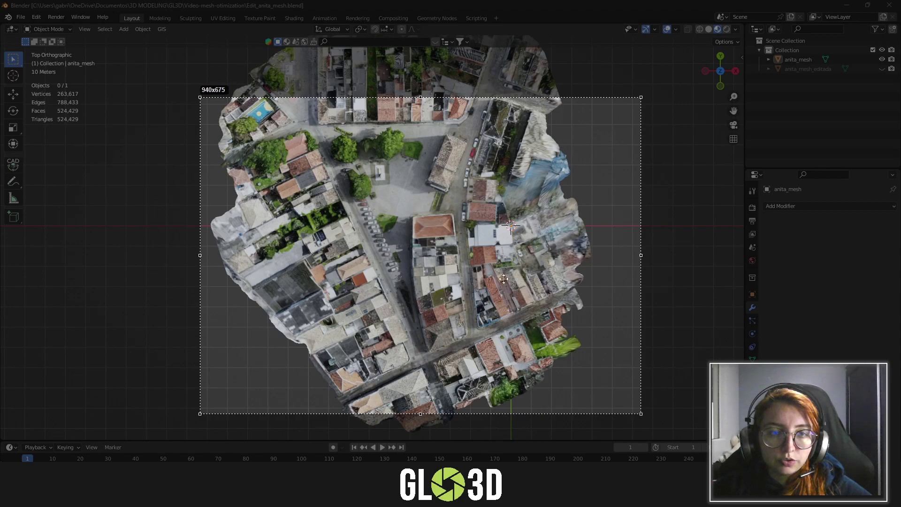
drag(200, 254, 305, 254)
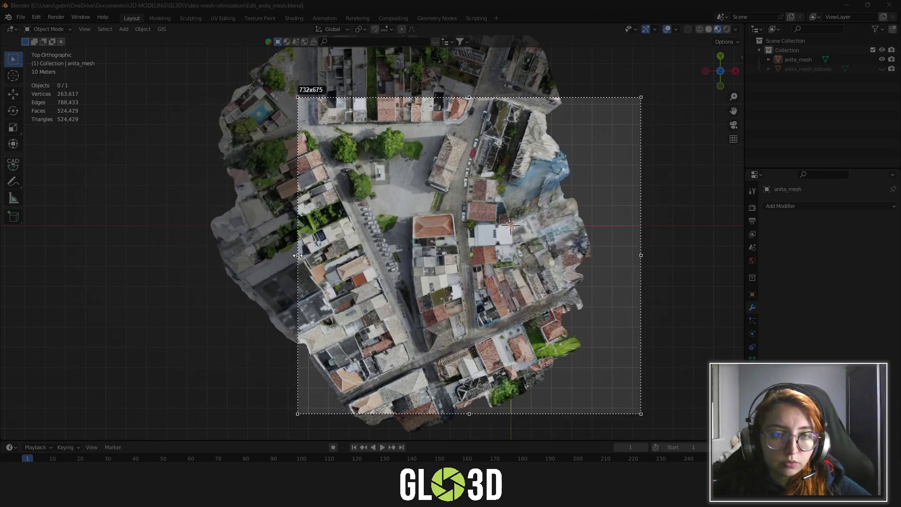
drag(474, 413, 491, 369)
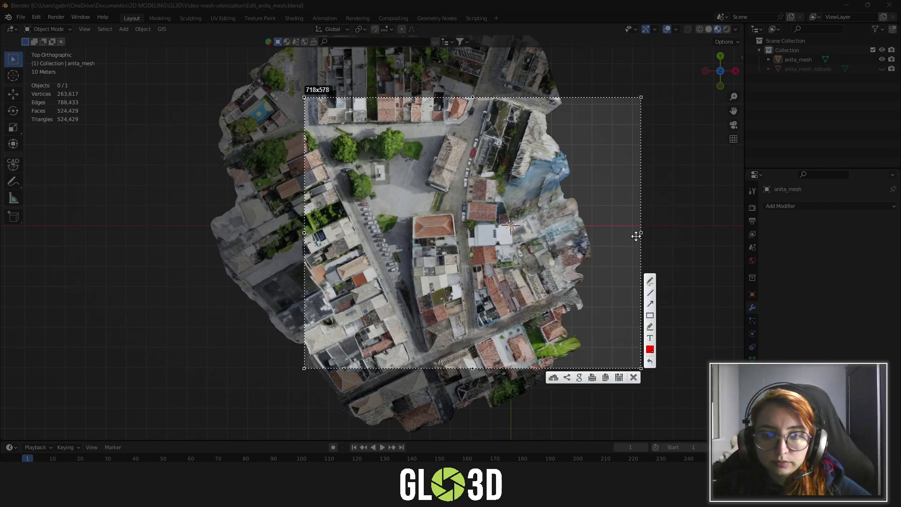
drag(642, 233, 508, 233)
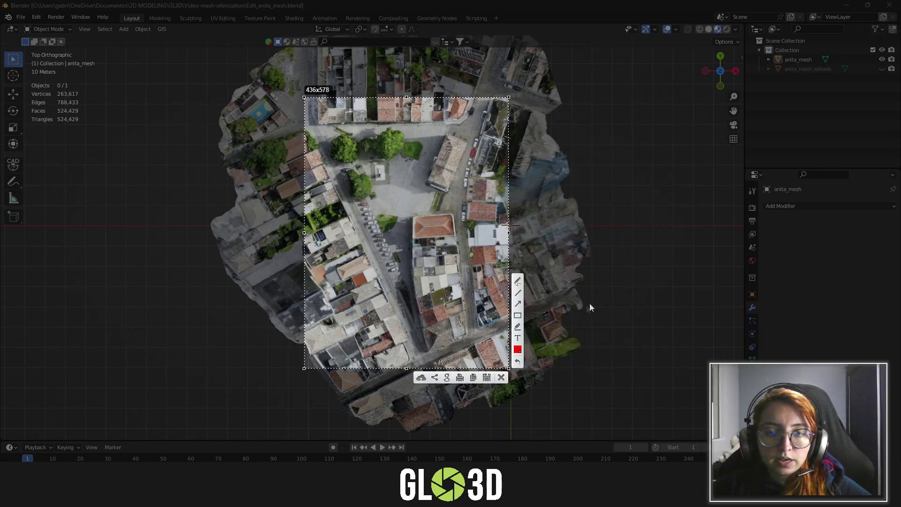
drag(448, 69, 392, 69)
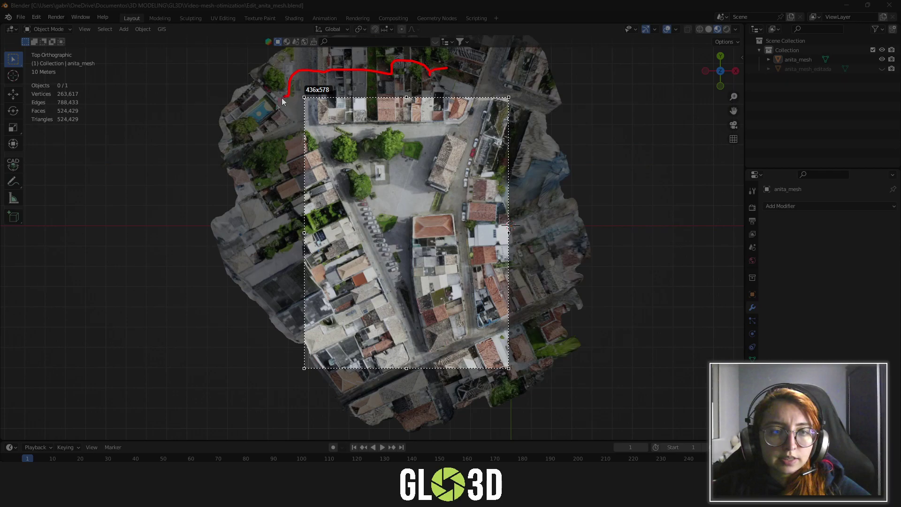
drag(264, 307, 265, 308)
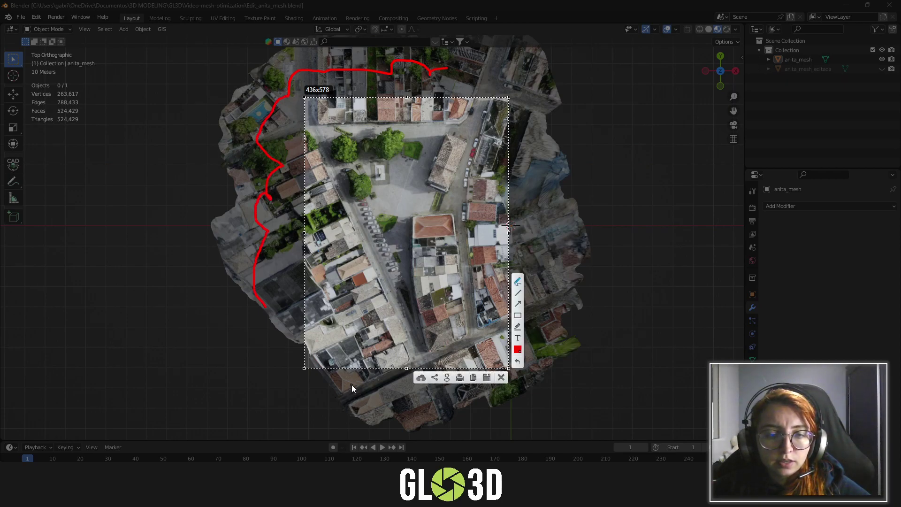
drag(351, 384, 531, 387)
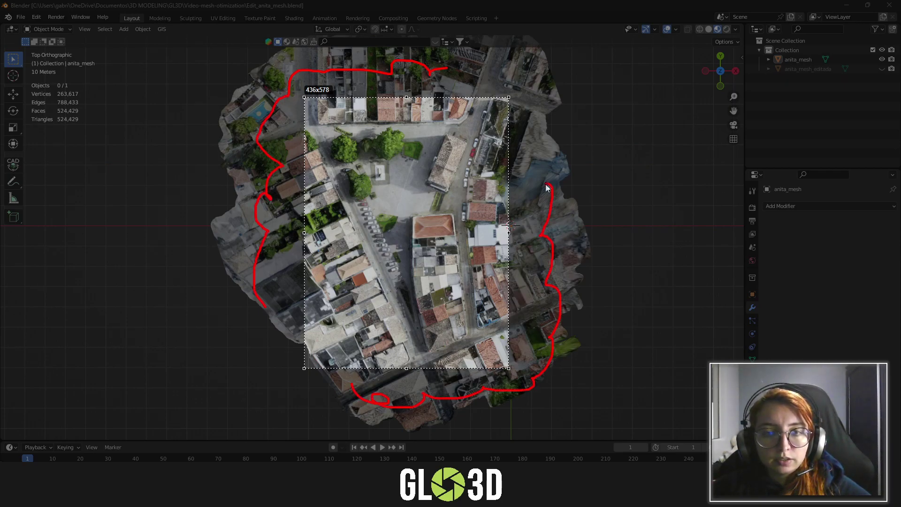
drag(538, 74, 454, 71)
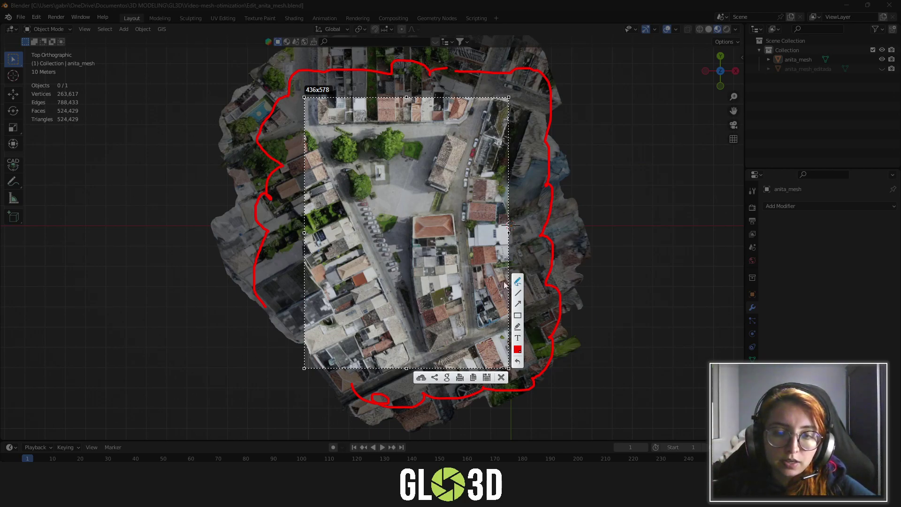
drag(316, 107, 483, 337)
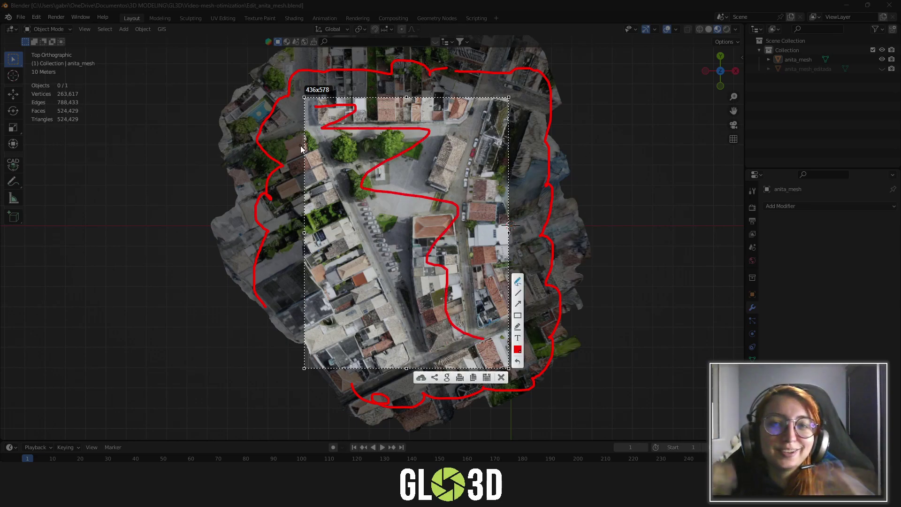
click(501, 377)
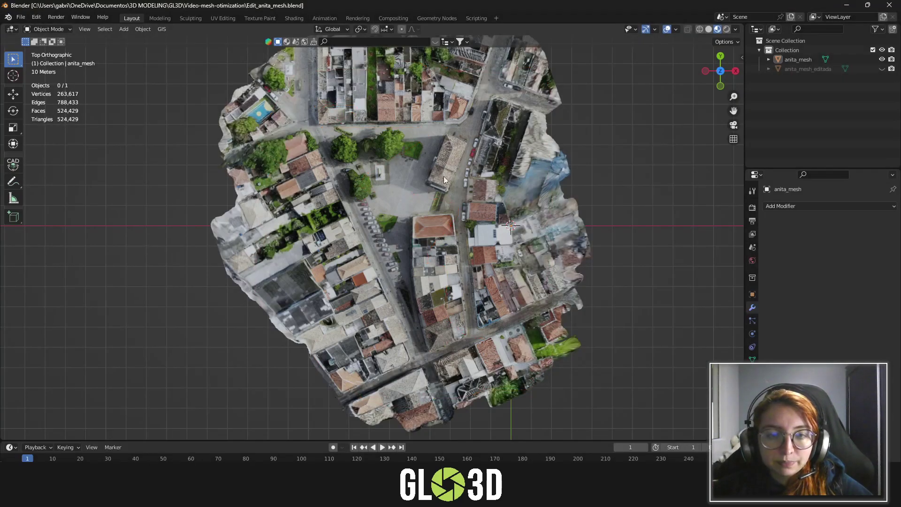
- Orbit to an oblique view of the town and add a mesh cube
mouse_move(390, 210)
middle_down()
mouse_move(392, 200)
mouse_move(457, 271)
middle_up()
scroll(392, 199, up, 2)
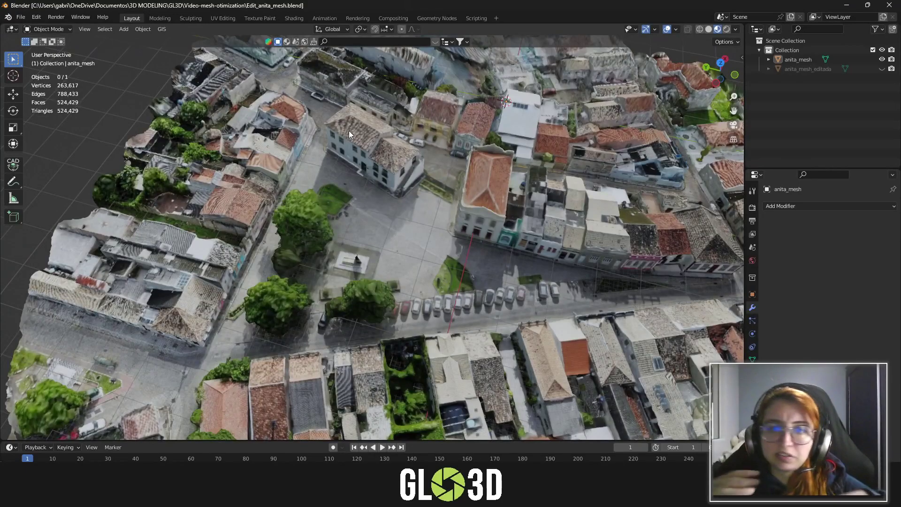
scroll(392, 232, down, 5)
mouse_move(474, 239)
middle_down()
mouse_move(441, 218)
mouse_move(451, 212)
middle_up()
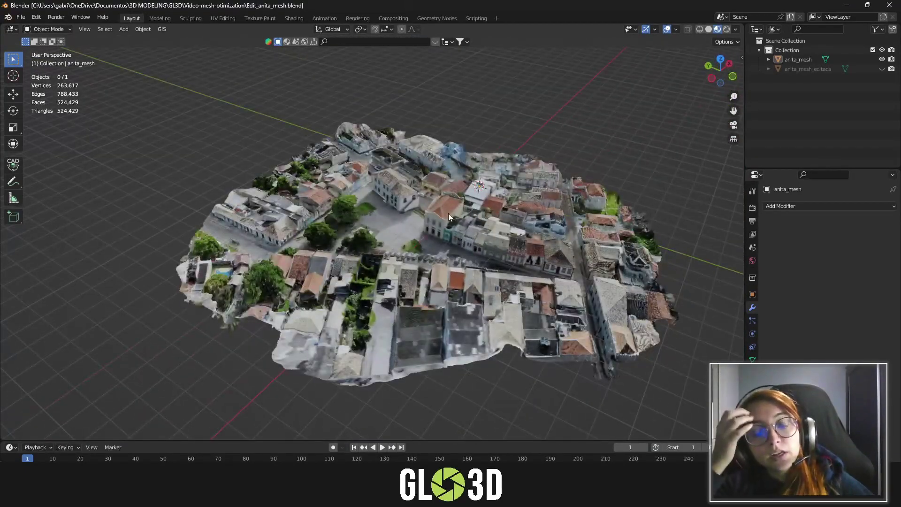
mouse_move(448, 213)
middle_down()
mouse_move(549, 241)
mouse_move(493, 275)
mouse_move(382, 245)
mouse_move(395, 260)
middle_up()
key(shift+a)
mouse_move(366, 258)
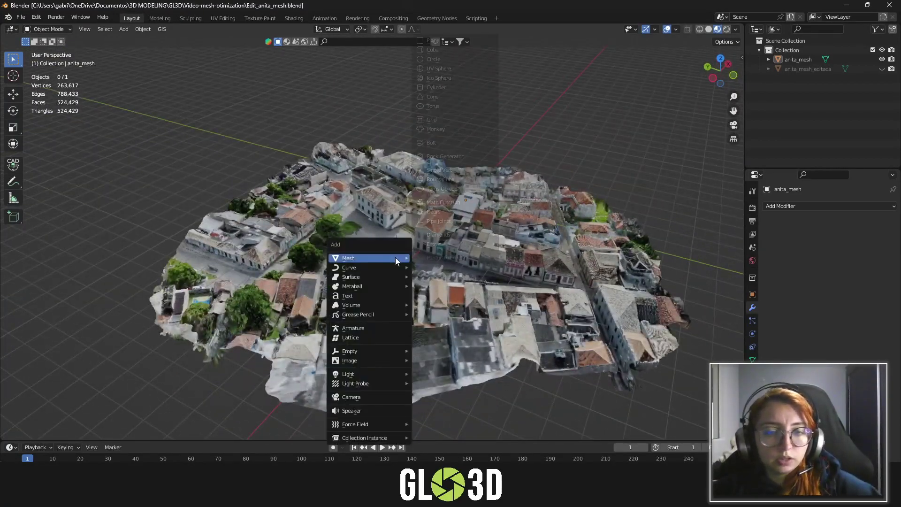
click(450, 46)
- Scale the cube to 31.673 over the central plaza, viewed from top, and enter Edit Mode
key(s)
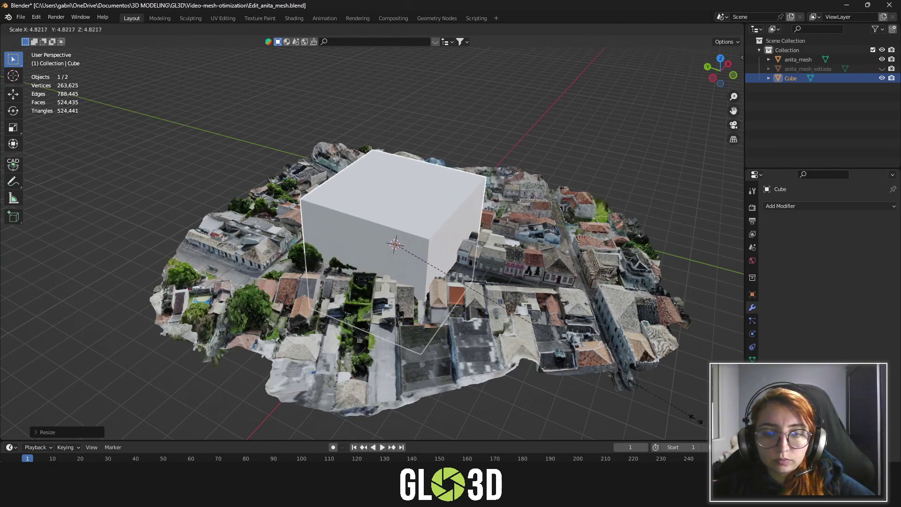
click(698, 420)
click(752, 294)
scroll(826, 282, down, 3)
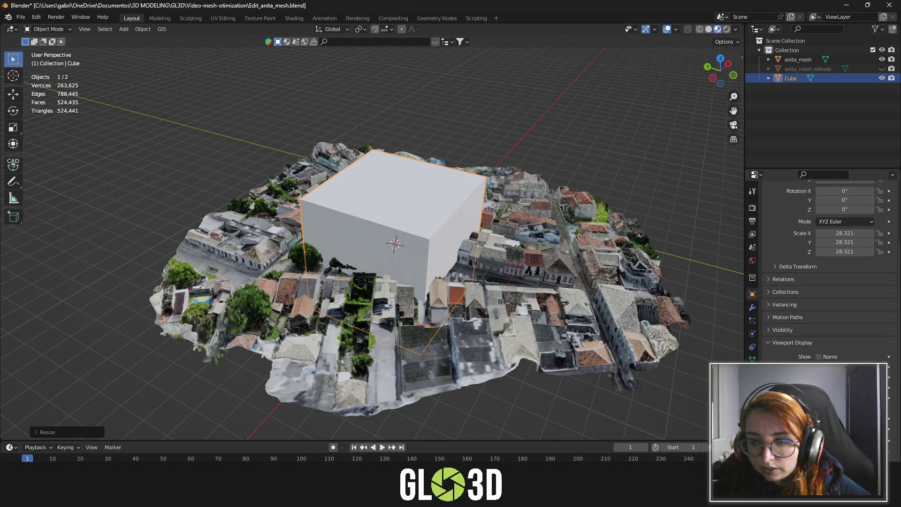
mouse_move(488, 290)
middle_down()
mouse_move(560, 263)
mouse_move(480, 321)
middle_up()
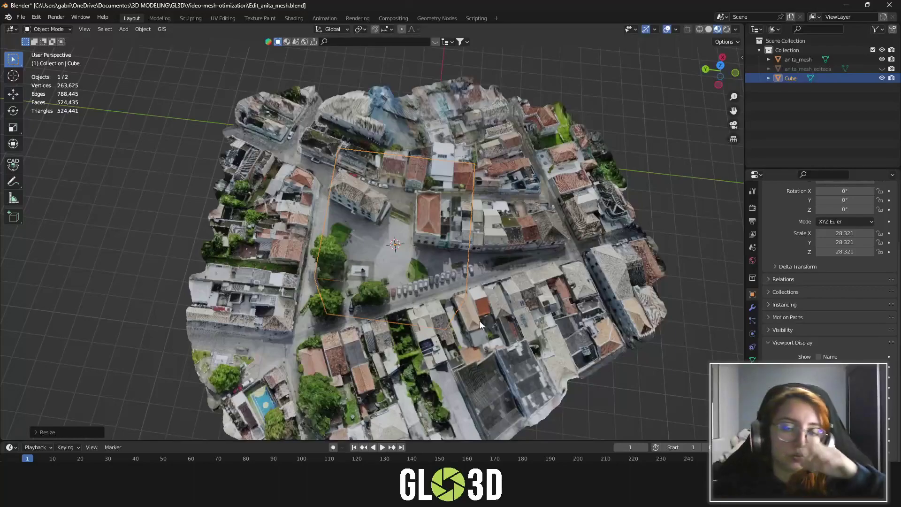
key(s)
click(694, 89)
click(719, 66)
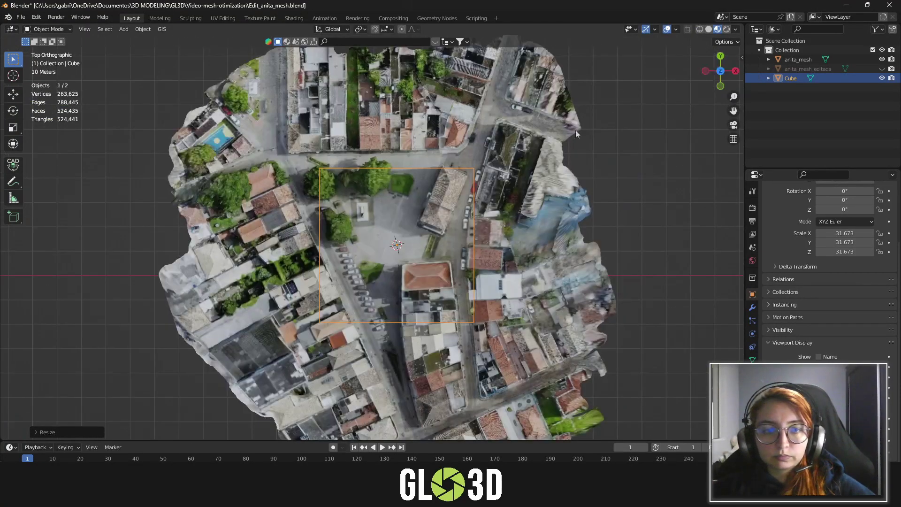
key(Tab)
- In edge mode, slide the cube's left edge along X and top edge along Y
key(2)
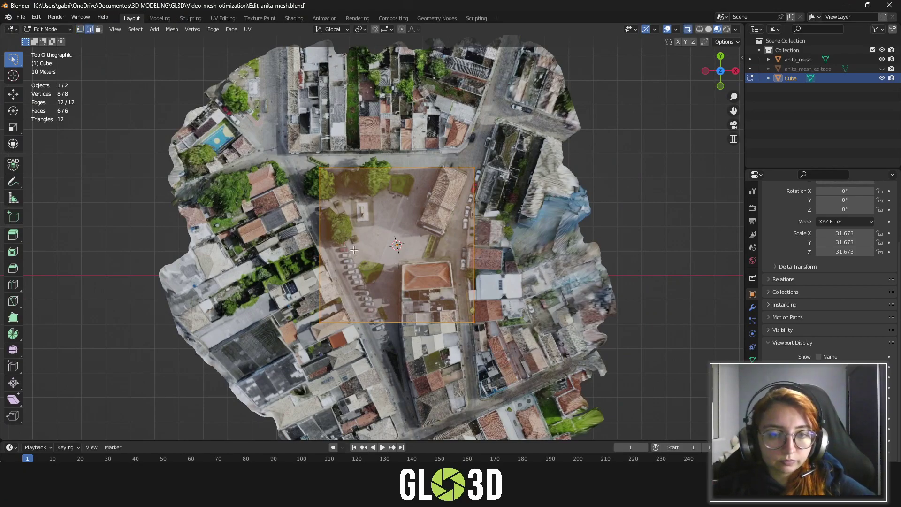
click(348, 250)
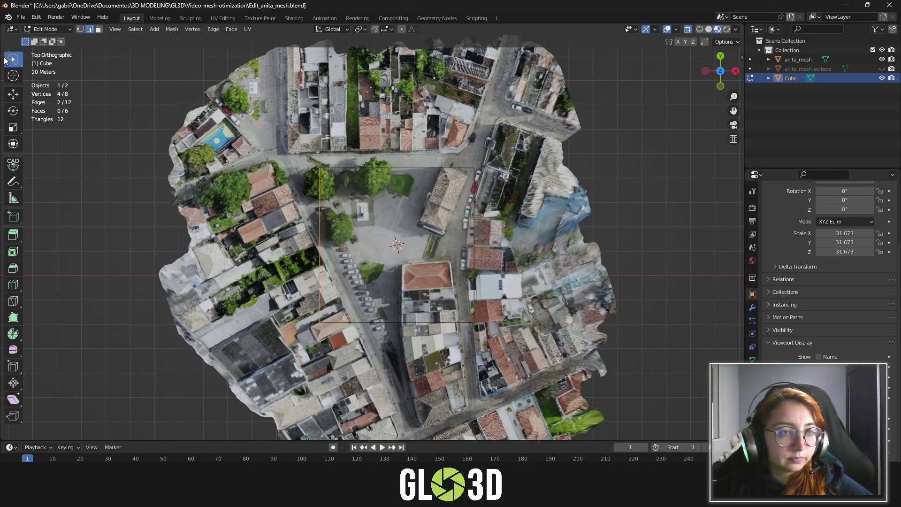
drag(14, 61, 47, 58)
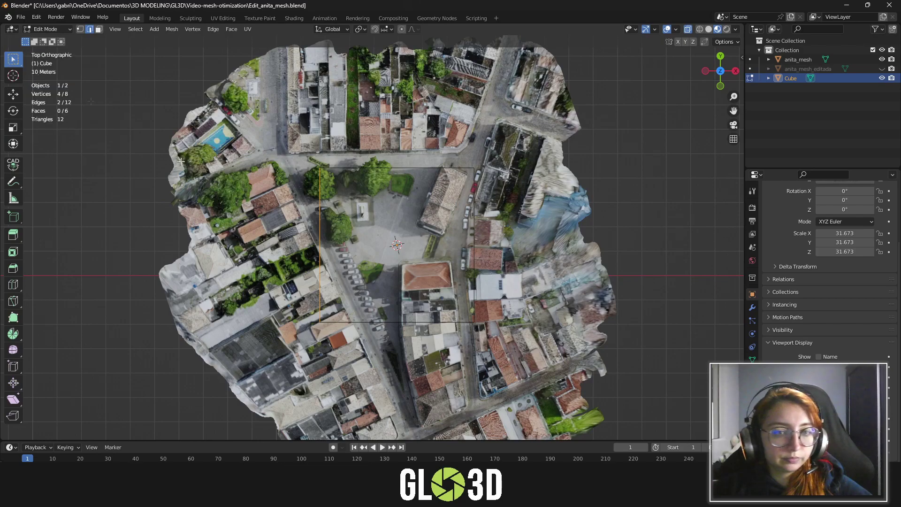
key(g)
key(y)
key(x)
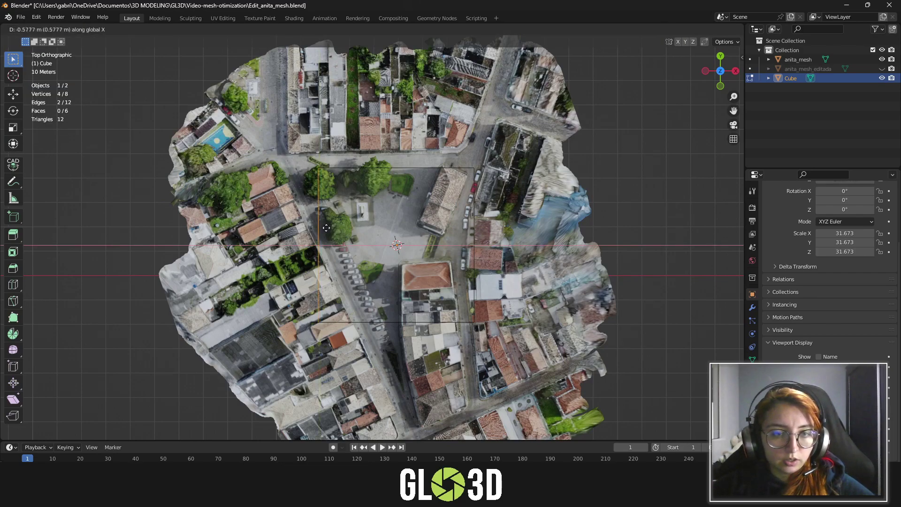
click(257, 221)
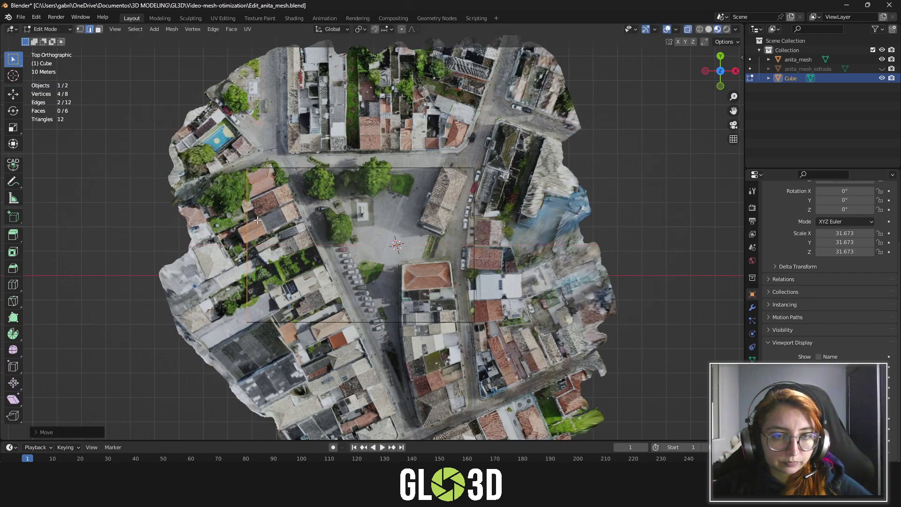
click(356, 168)
key(g)
key(y)
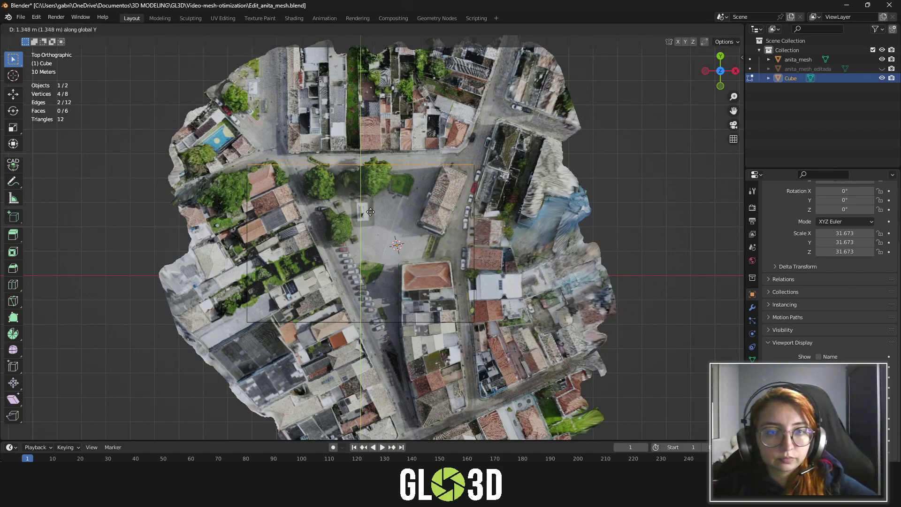
click(431, 214)
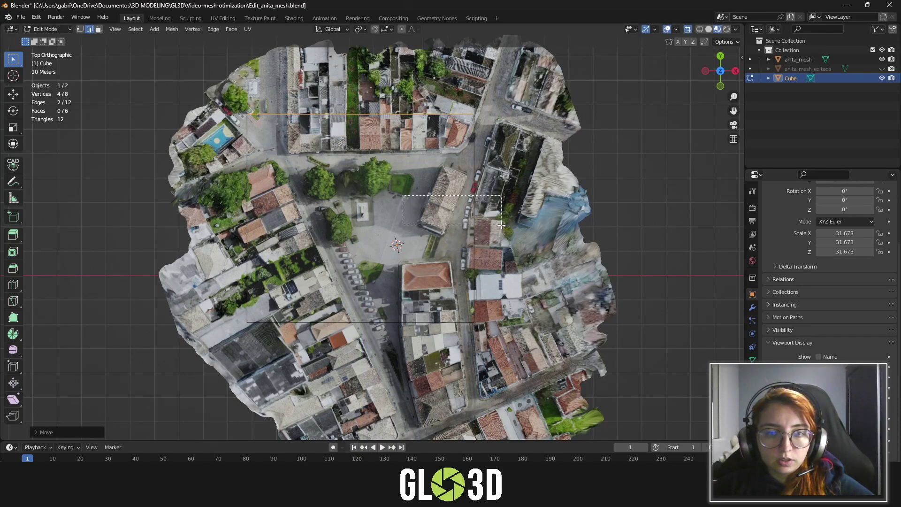
- Slide the right edge along X and bottom edge along Y, then return to Object Mode
click(474, 212)
key(g)
key(x)
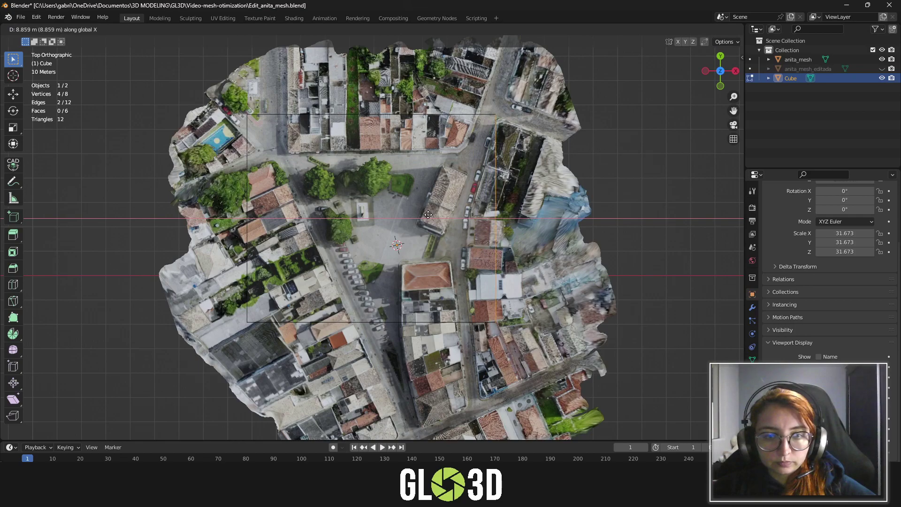
click(455, 224)
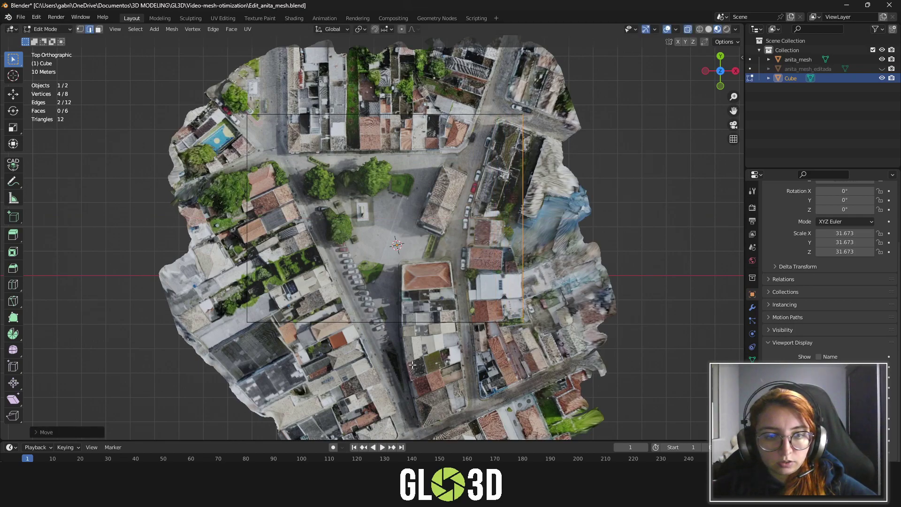
click(413, 324)
shift+middle_drag(422, 329, 422, 225)
key(g)
key(y)
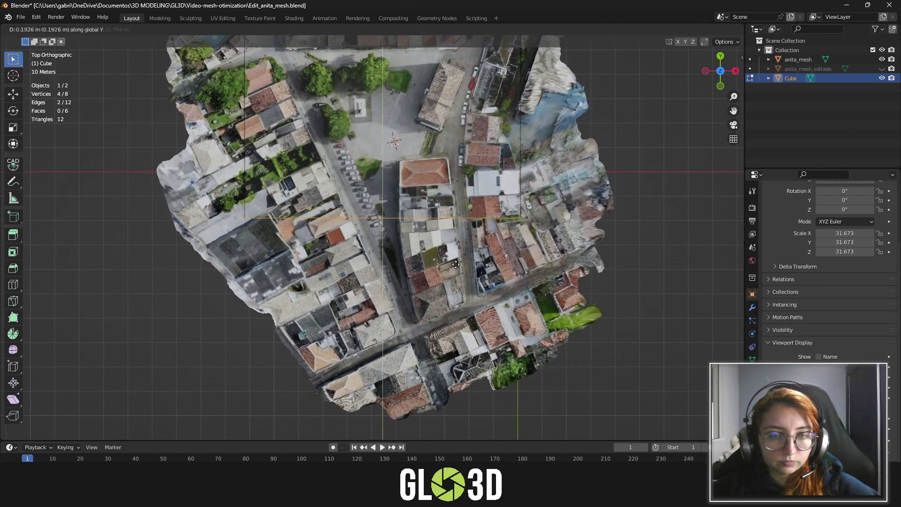
click(446, 380)
scroll(447, 379, down, 2)
middle_drag(446, 379, 410, 203)
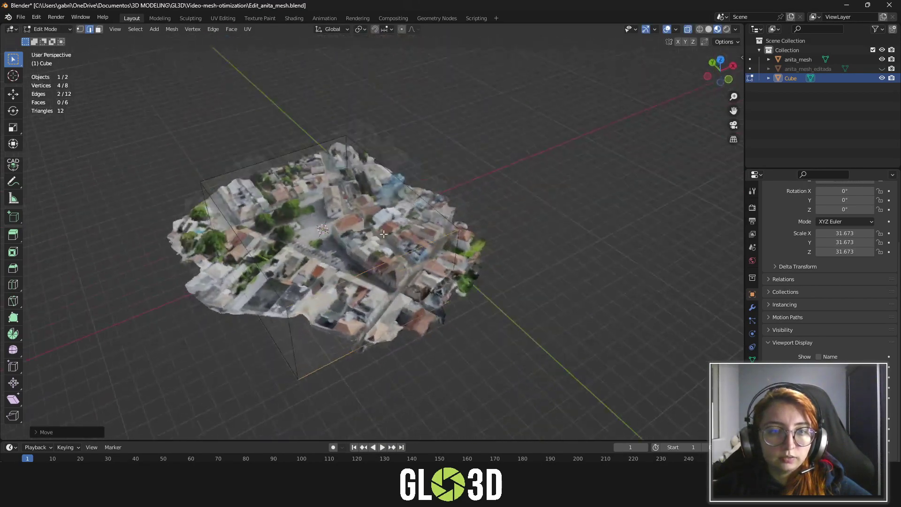
key(Tab)
mouse_move(458, 254)
middle_down()
mouse_move(412, 224)
mouse_move(473, 213)
mouse_move(382, 278)
mouse_move(407, 221)
mouse_move(354, 259)
mouse_move(356, 273)
mouse_move(282, 233)
mouse_move(285, 210)
mouse_move(294, 232)
middle_up()
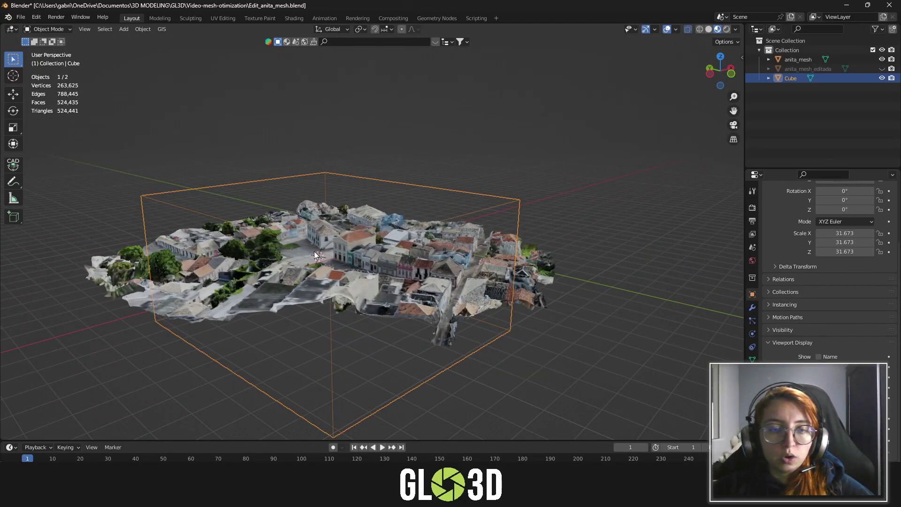
- View the town from top, then shrink the cube and move it over the lower town
key(KP_7)
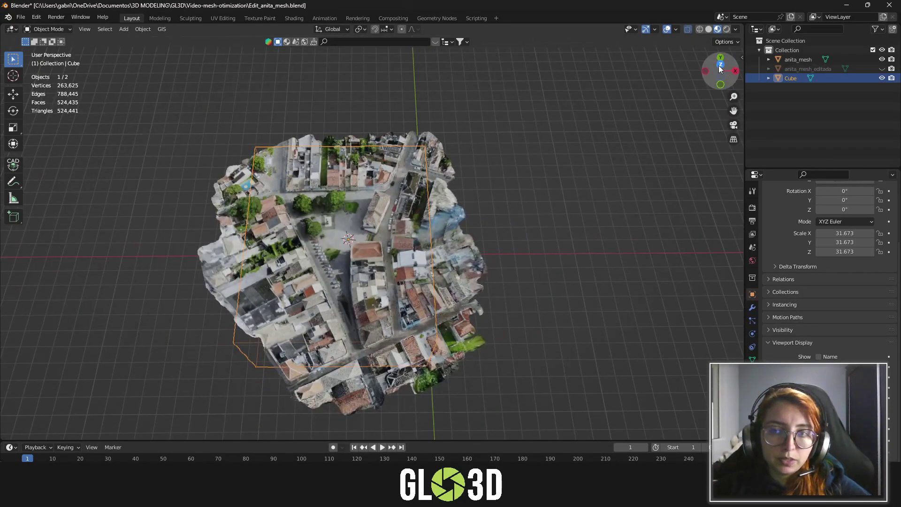
mouse_move(333, 323)
middle_down()
mouse_move(393, 279)
mouse_move(490, 236)
mouse_move(464, 263)
middle_up()
key(s)
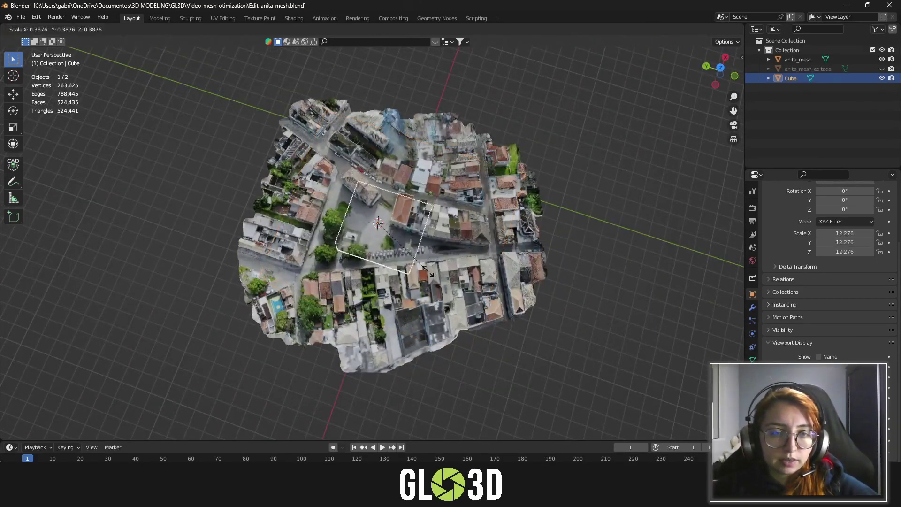
click(409, 251)
key(g)
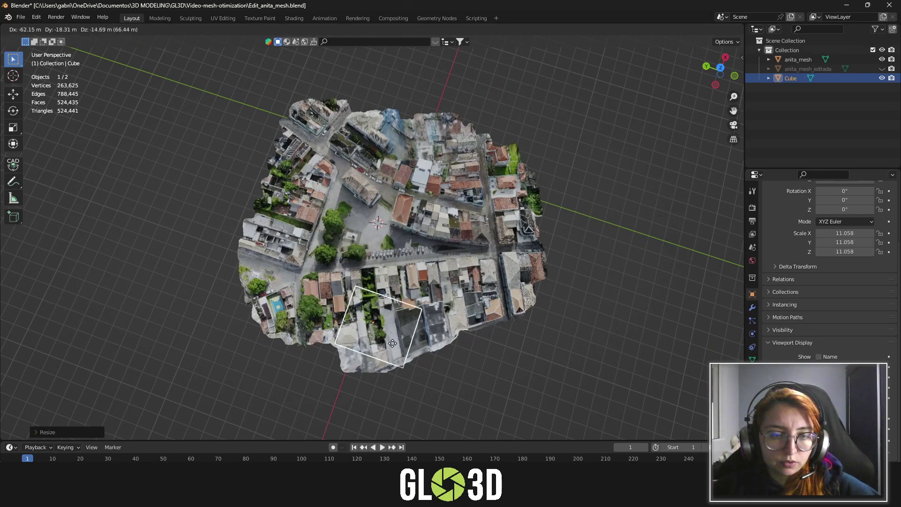
click(281, 305)
middle_drag(281, 305, 249, 268)
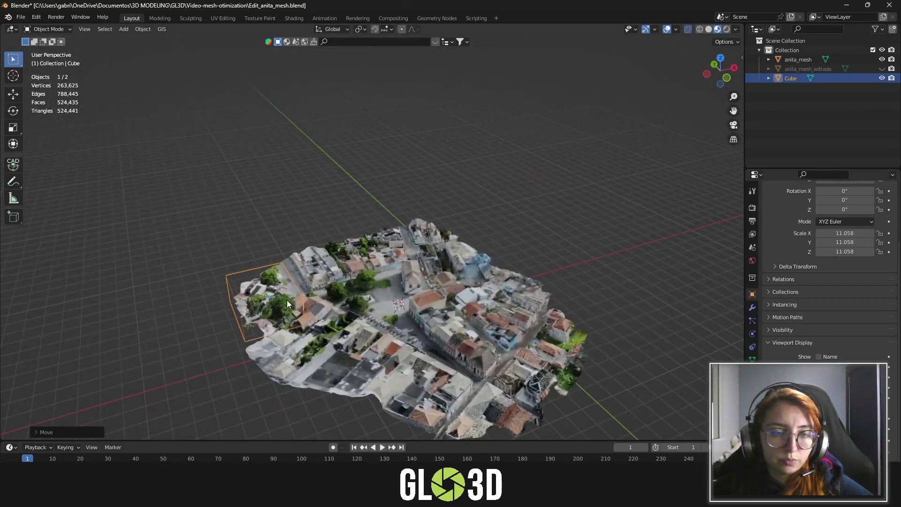
- Undo the cube's move and resize, select it, and frame a top-view screenshot area
key(ctrl+z)
key(ctrl+z)
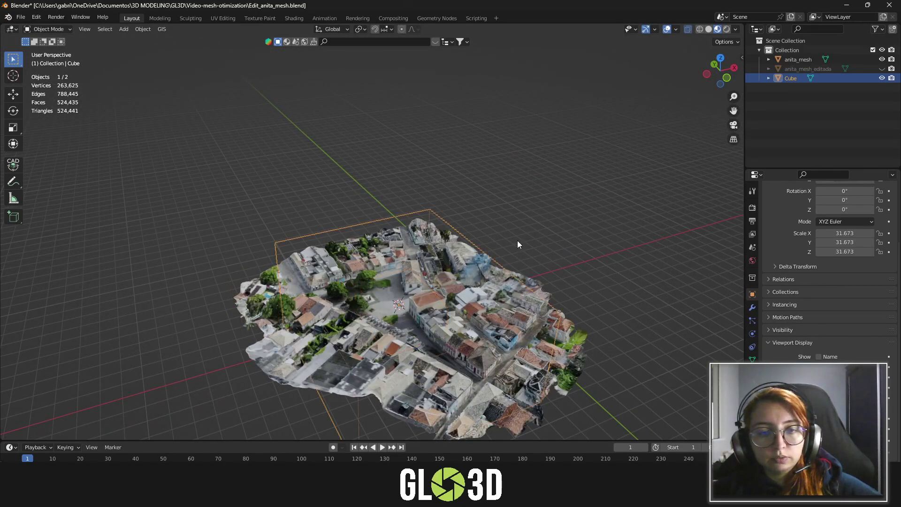
key(ctrl+z)
mouse_move(534, 229)
middle_down()
mouse_move(340, 300)
mouse_move(432, 288)
mouse_move(493, 236)
mouse_move(488, 255)
mouse_move(384, 295)
mouse_move(399, 261)
middle_up()
click(432, 288)
click(720, 65)
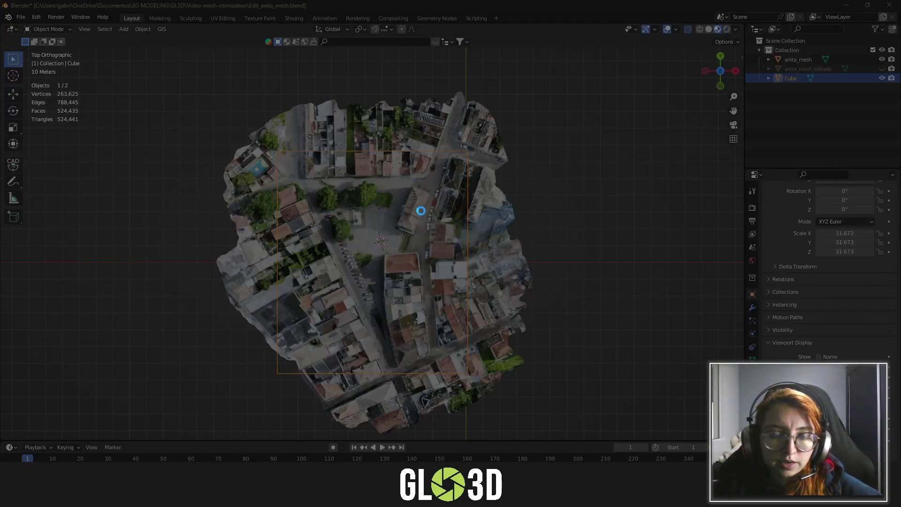
drag(249, 131, 539, 400)
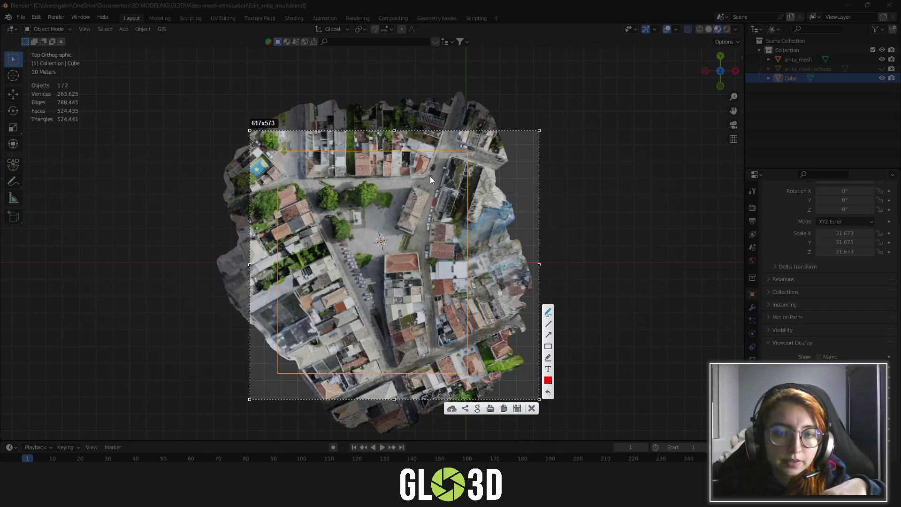
- Draw a red freehand outline around the plaza block in Lightshot, then dismiss it
drag(429, 176, 405, 176)
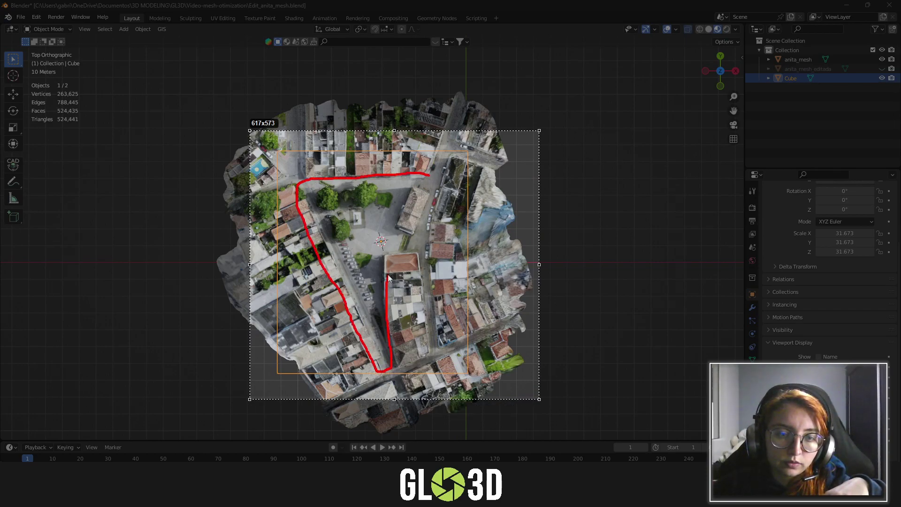
drag(436, 178, 436, 178)
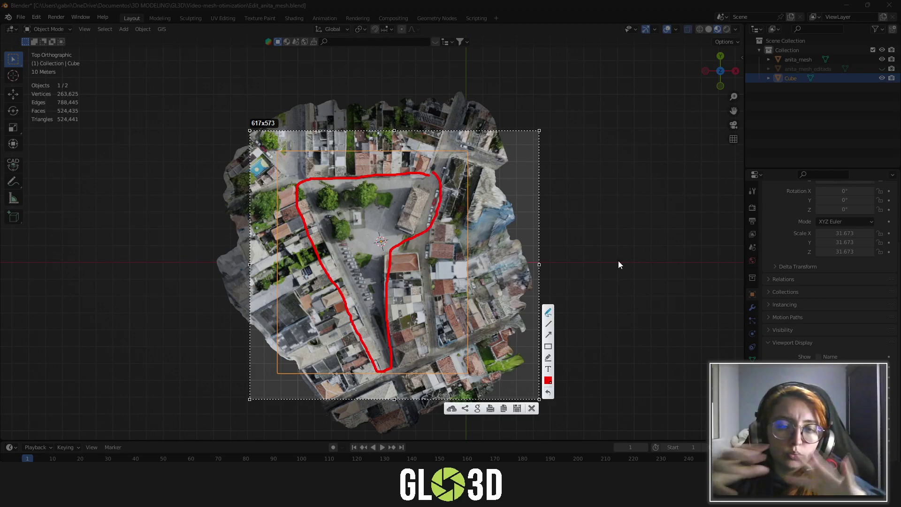
click(532, 408)
middle_drag(385, 316, 480, 234)
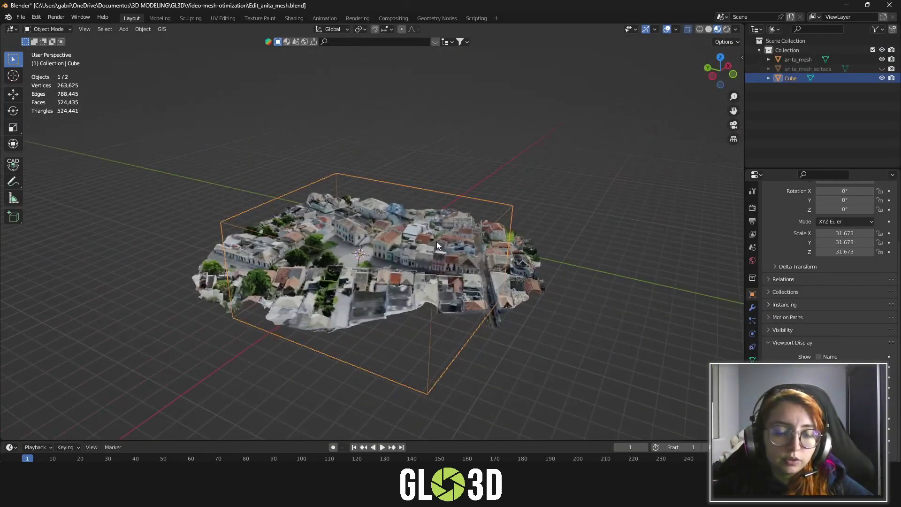
- Select anita_mesh and add a Boolean modifier to it
mouse_move(417, 241)
middle_down()
mouse_move(448, 258)
mouse_move(382, 247)
mouse_move(391, 276)
mouse_move(475, 301)
mouse_move(441, 271)
mouse_move(443, 286)
middle_up()
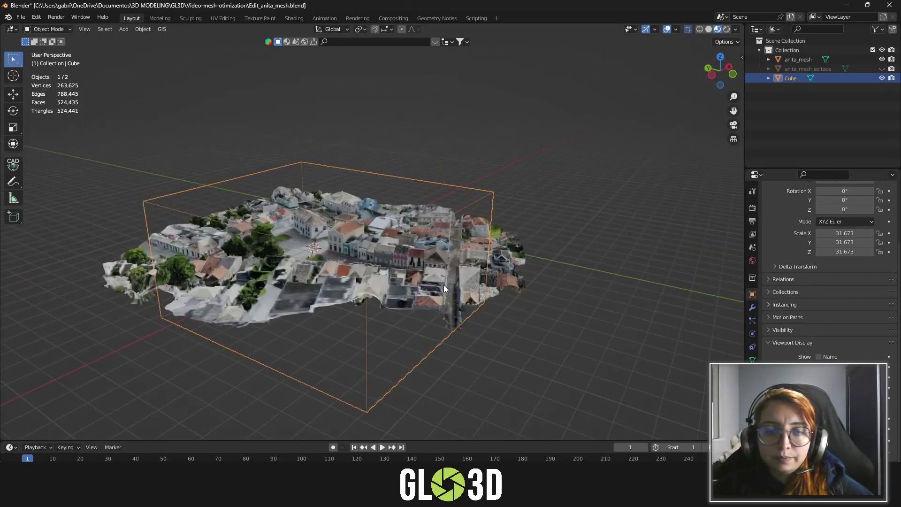
click(518, 253)
click(752, 307)
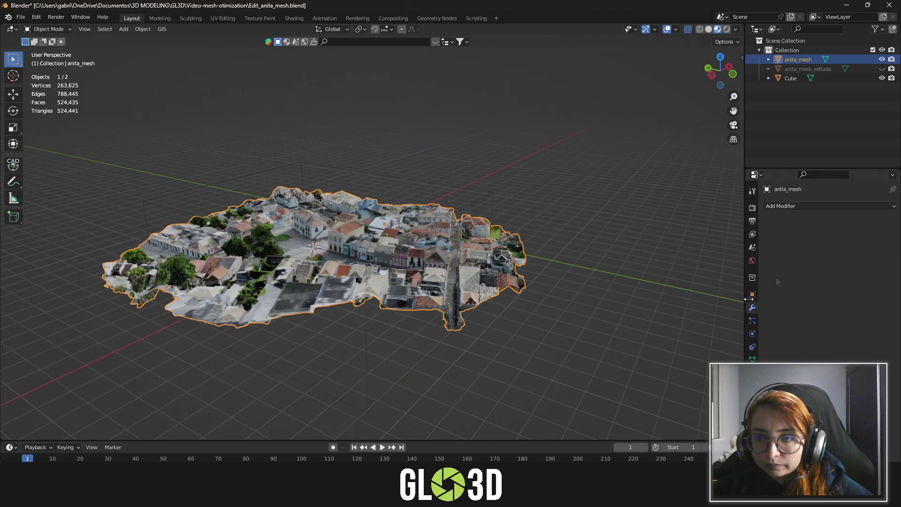
click(788, 207)
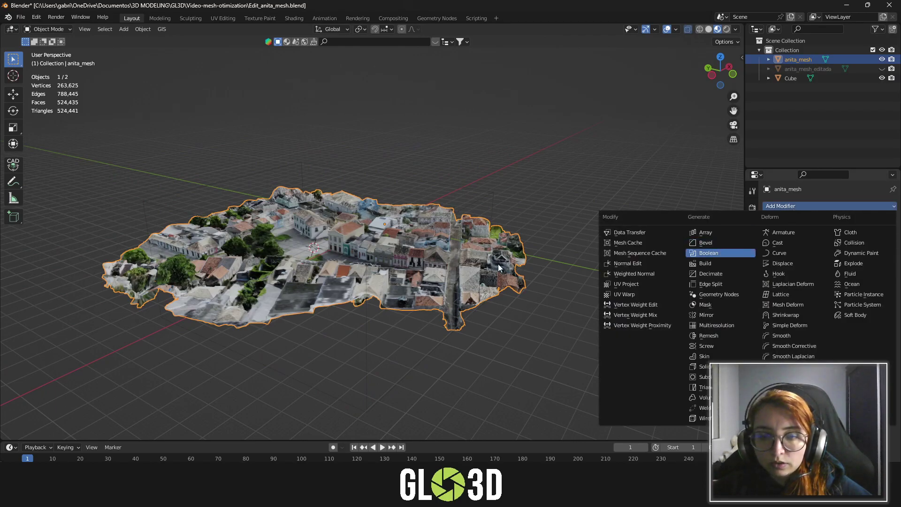
key(Return)
mouse_move(526, 272)
middle_down()
mouse_move(516, 303)
mouse_move(516, 273)
middle_up()
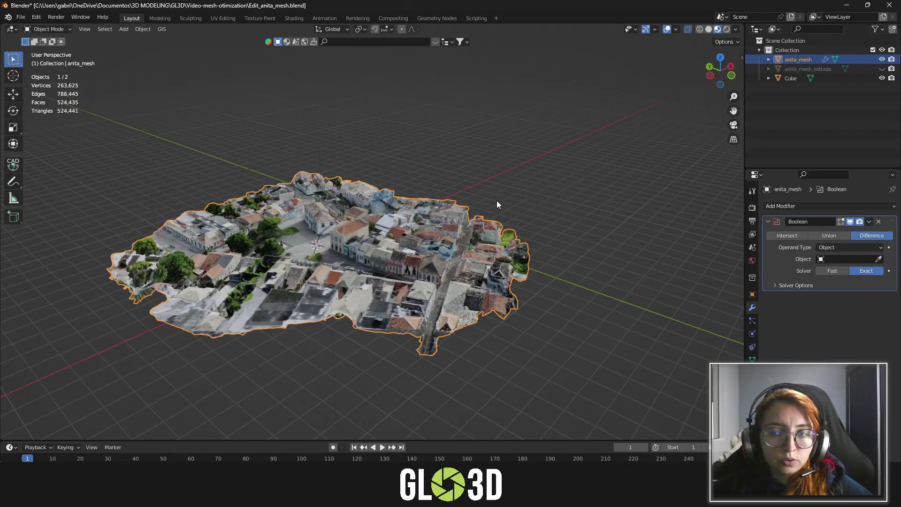
middle_drag(509, 252, 521, 234)
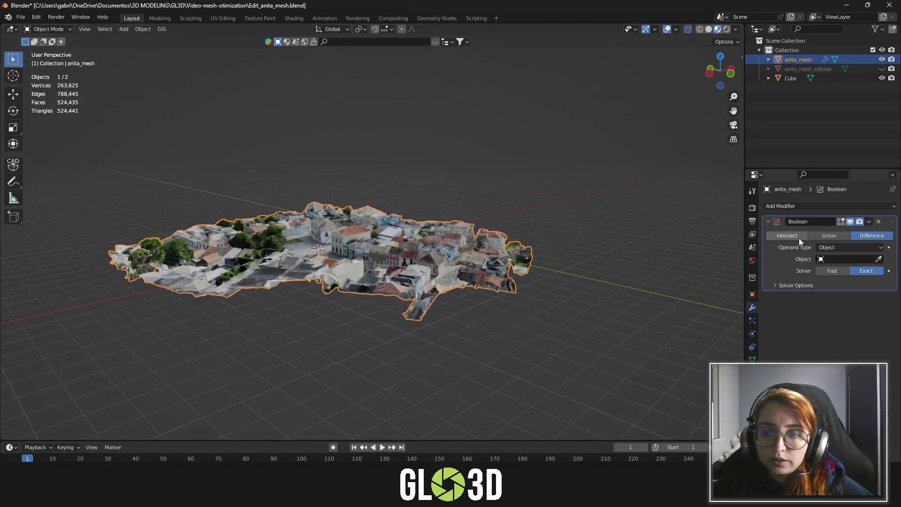
- Set the Boolean to Intersect with Cube as object and the Fast solver
click(799, 238)
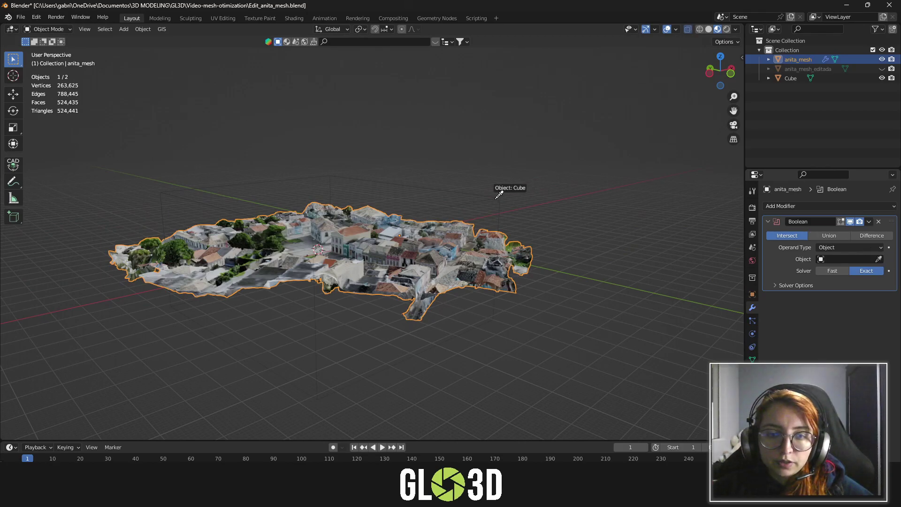
click(596, 261)
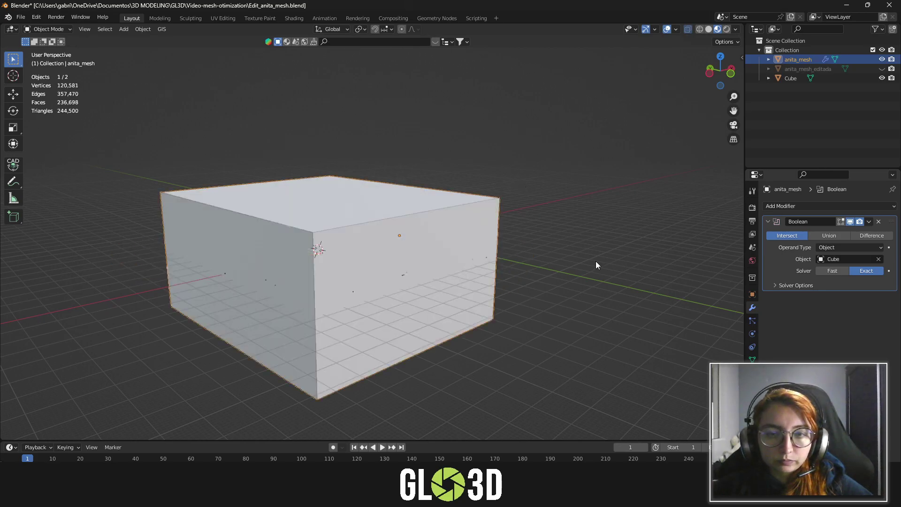
middle_drag(596, 261, 315, 248)
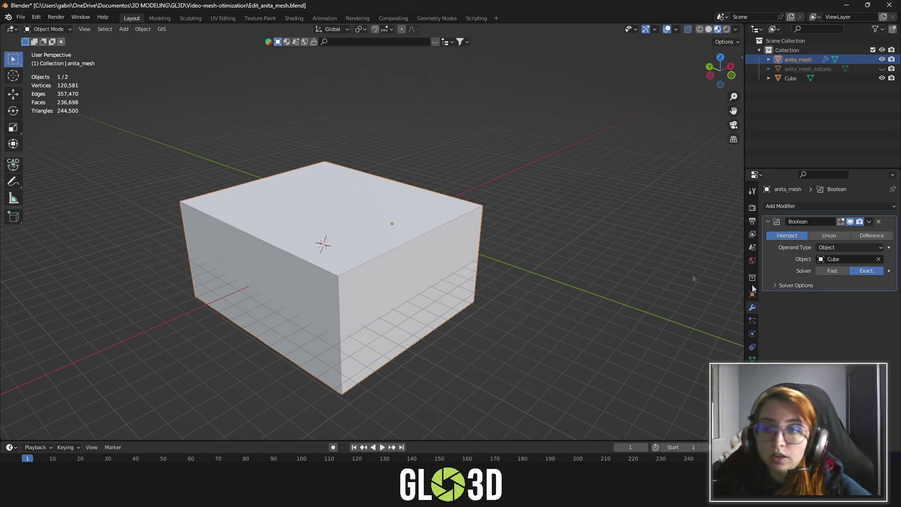
click(833, 270)
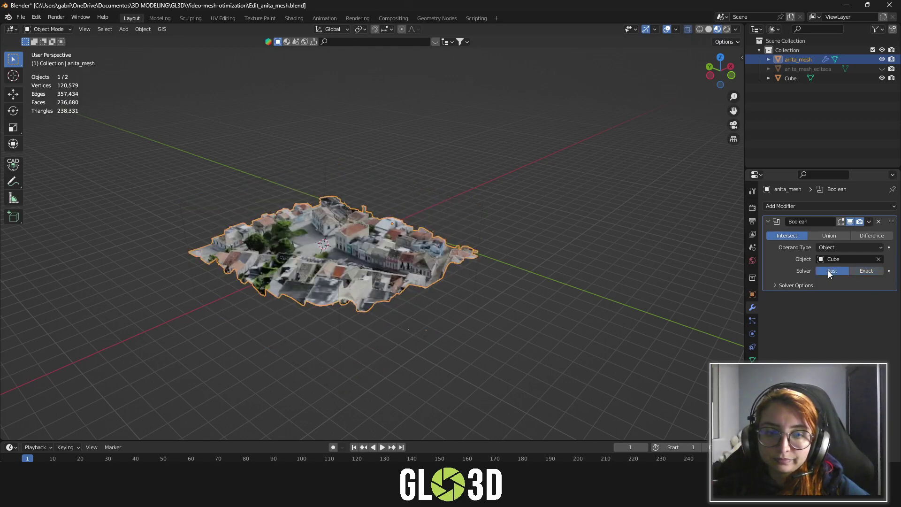
mouse_move(391, 306)
middle_down()
mouse_move(426, 282)
mouse_move(401, 302)
middle_up()
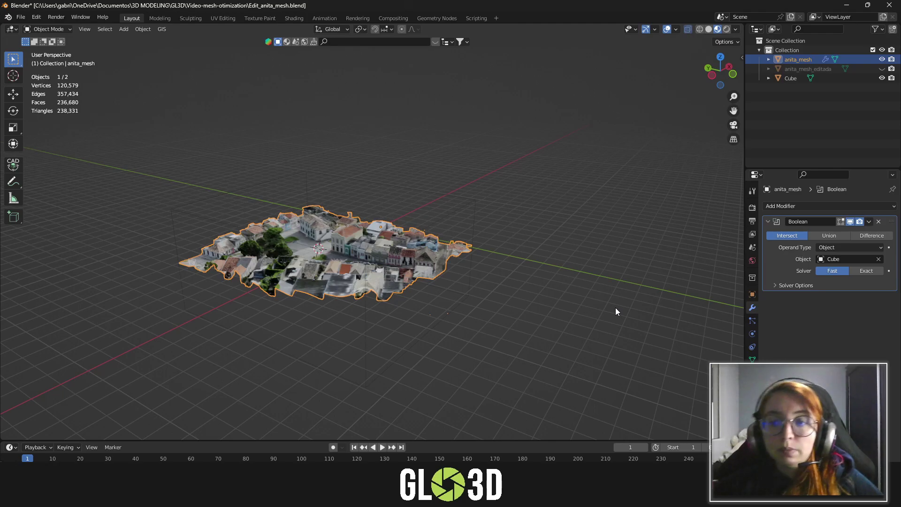
mouse_move(615, 307)
middle_down()
mouse_move(441, 319)
mouse_move(449, 298)
middle_up()
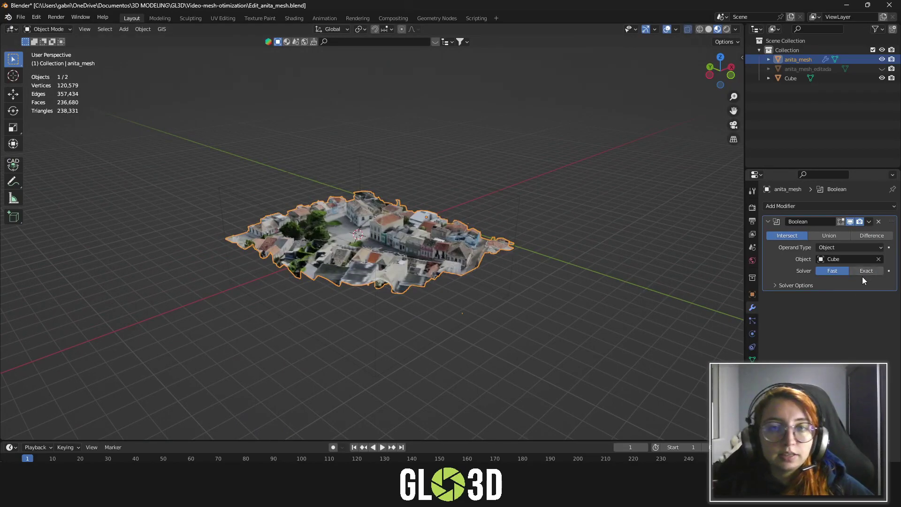
click(869, 222)
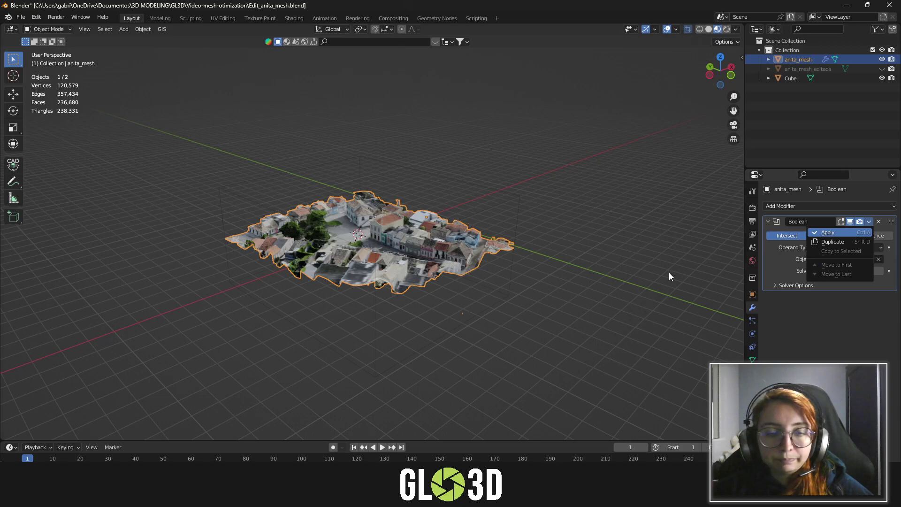
- Apply the Boolean crop, hide the cube, and enter Edit Mode on the town mesh
key(ctrl+a)
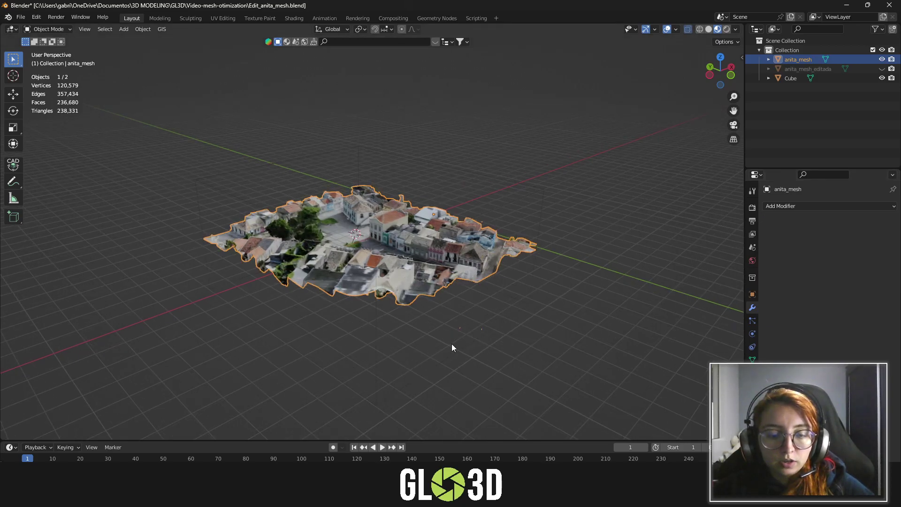
click(452, 343)
click(480, 334)
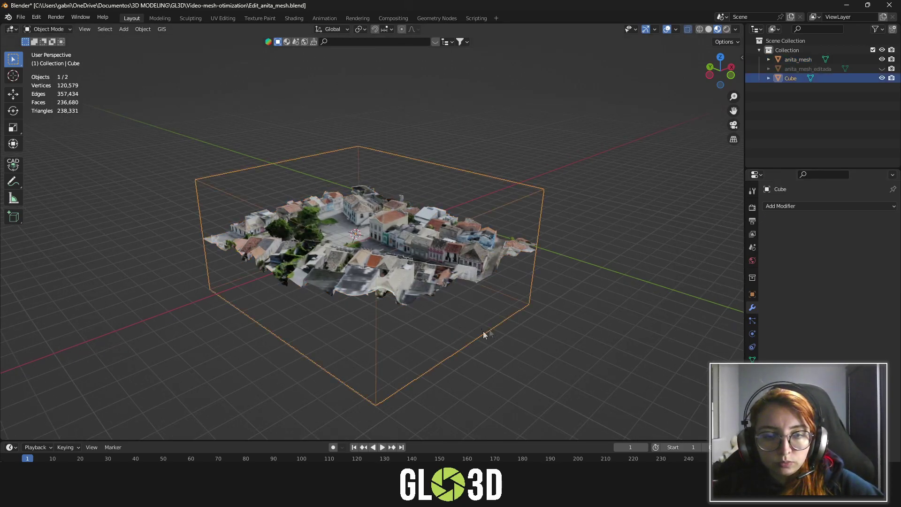
key(h)
click(453, 271)
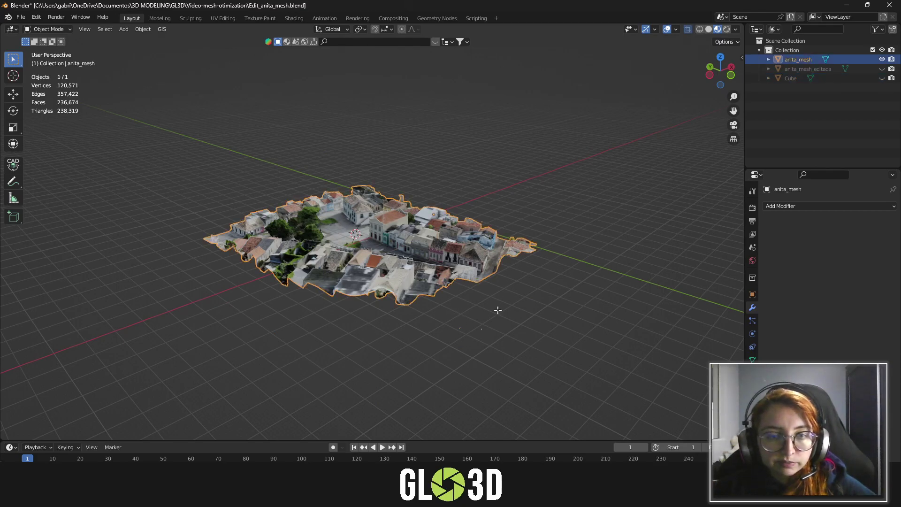
key(Tab)
- Box-select and delete the stray floating vertices
mouse_move(529, 323)
middle_down()
mouse_move(517, 278)
mouse_move(457, 252)
middle_up()
drag(416, 254, 473, 288)
mouse_move(473, 288)
middle_down()
mouse_move(296, 268)
mouse_move(282, 252)
mouse_move(250, 261)
mouse_move(479, 227)
mouse_move(539, 251)
mouse_move(511, 277)
mouse_move(440, 256)
middle_up()
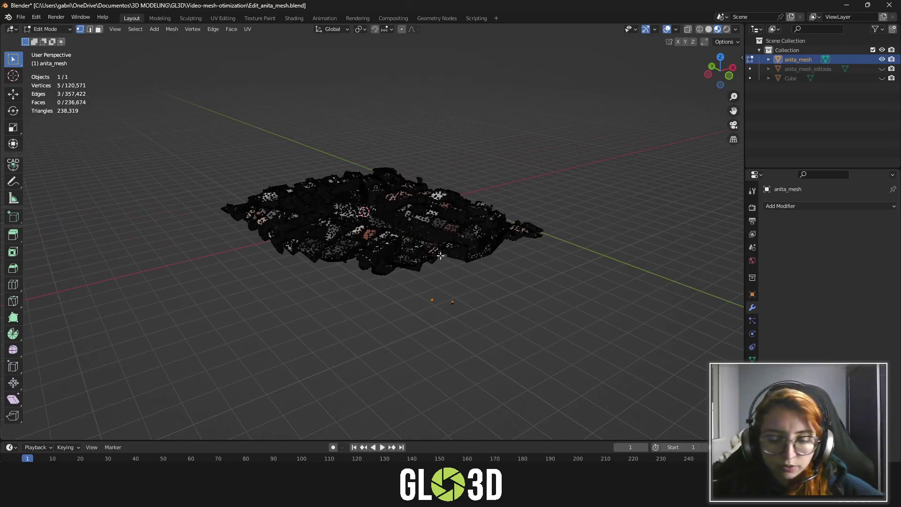
key(x)
click(453, 246)
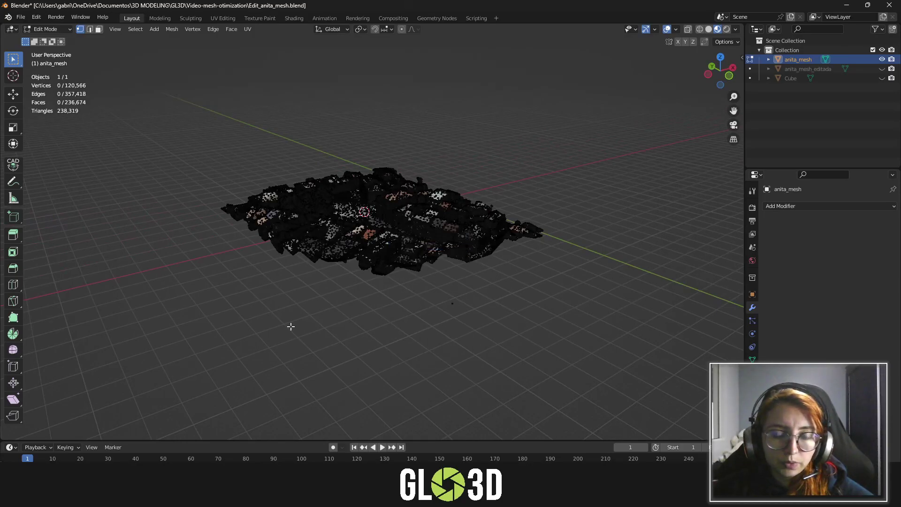
- Delete the lone leftover vertex, return to Object Mode, and deselect the mesh
drag(426, 287, 490, 334)
drag(411, 274, 489, 331)
key(x)
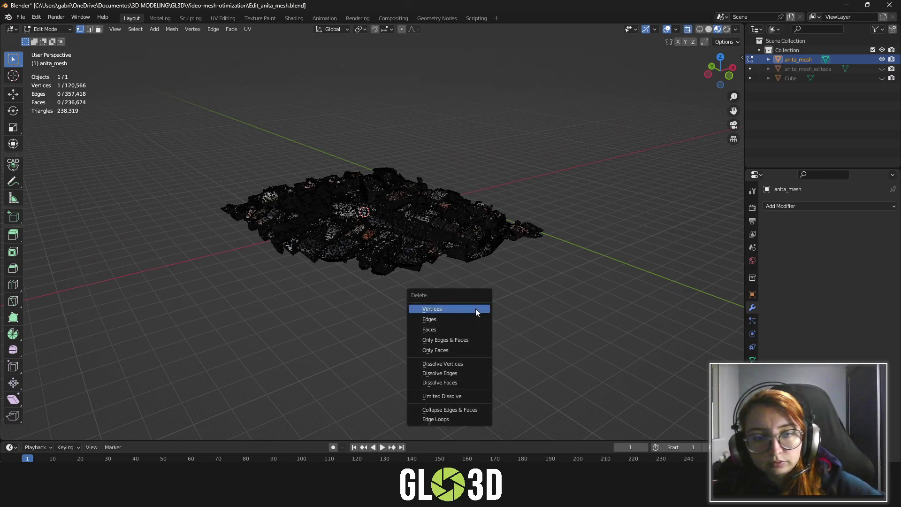
click(475, 308)
key(Tab)
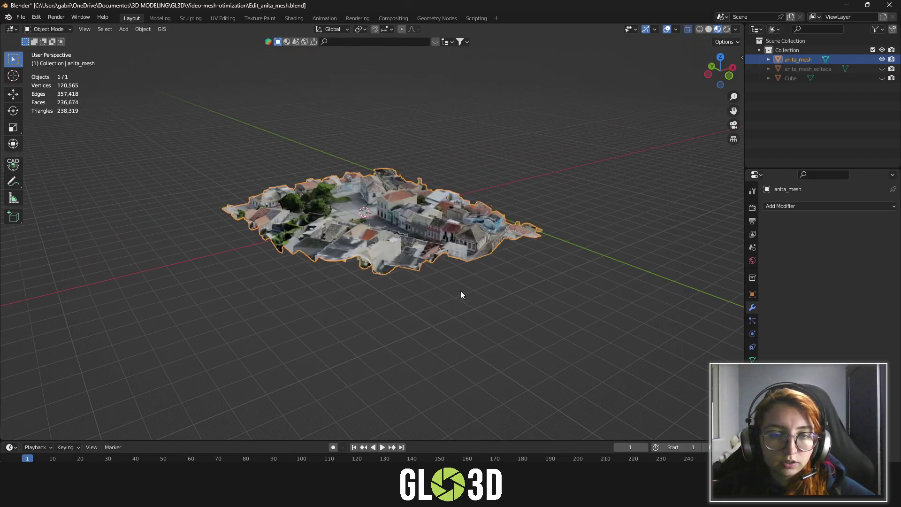
click(460, 290)
scroll(408, 253, up, 2)
- Save the blend file, then orbit to review the cropped town
click(21, 18)
click(37, 79)
middle_drag(312, 226, 459, 300)
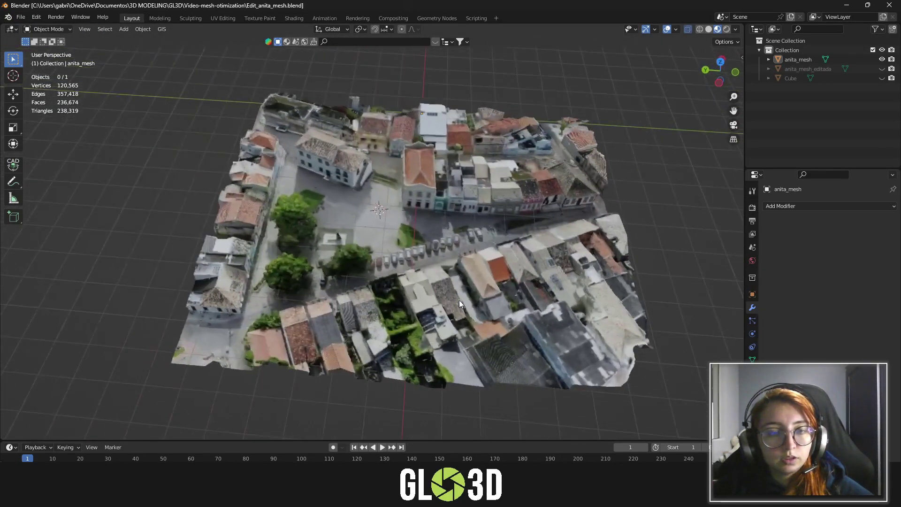
scroll(398, 244, up, 4)
mouse_move(398, 245)
middle_down()
mouse_move(495, 216)
mouse_move(381, 235)
mouse_move(381, 252)
mouse_move(23, 121)
middle_up()
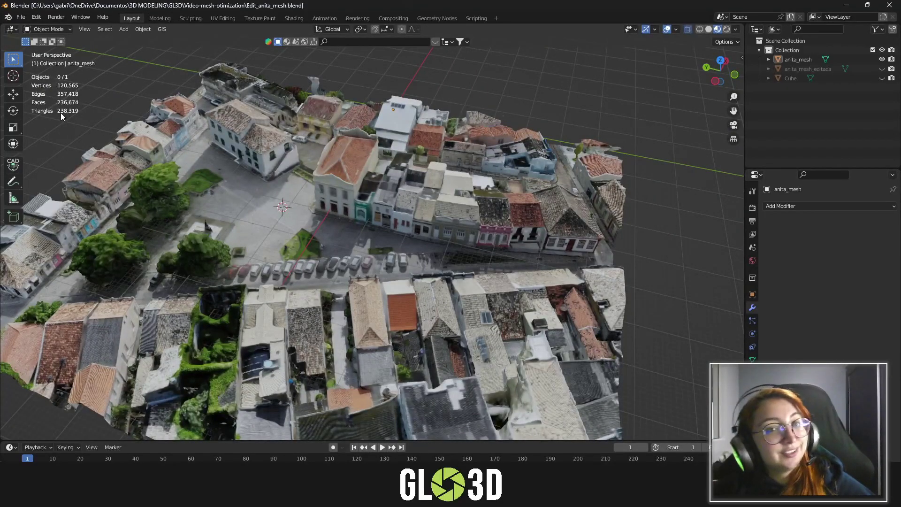
scroll(413, 238, down, 5)
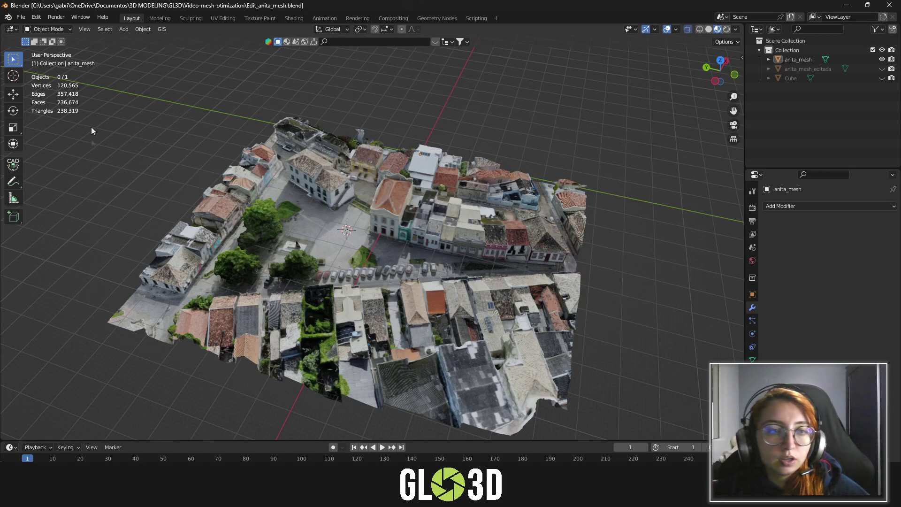
- Orbit and zoom around the cropped town mesh from several angles
middle_drag(71, 111, 351, 268)
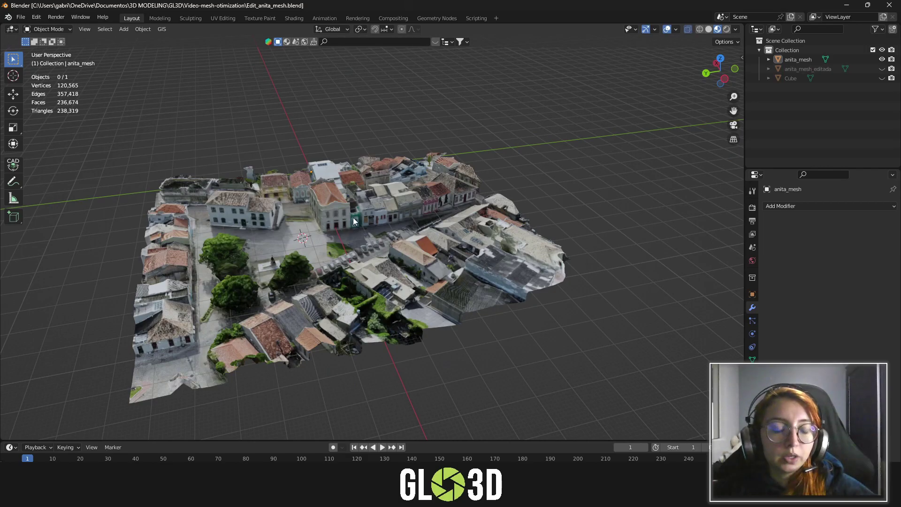
scroll(406, 254, up, 2)
scroll(403, 251, up, 2)
scroll(370, 235, up, 3)
mouse_move(362, 223)
middle_down()
mouse_move(238, 194)
mouse_move(353, 226)
mouse_move(548, 199)
mouse_move(437, 207)
middle_up()
scroll(353, 227, down, 3)
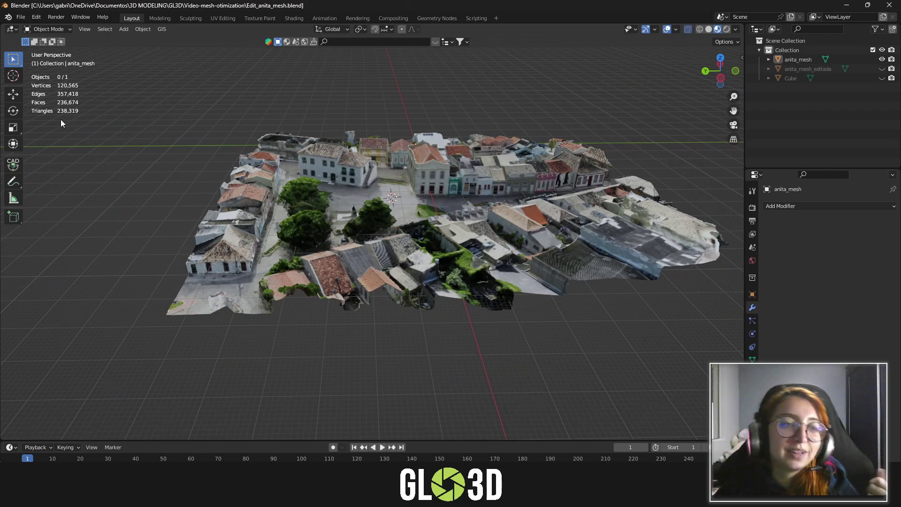
mouse_move(152, 125)
middle_down()
mouse_move(373, 243)
mouse_move(354, 235)
middle_up()
scroll(419, 247, up, 2)
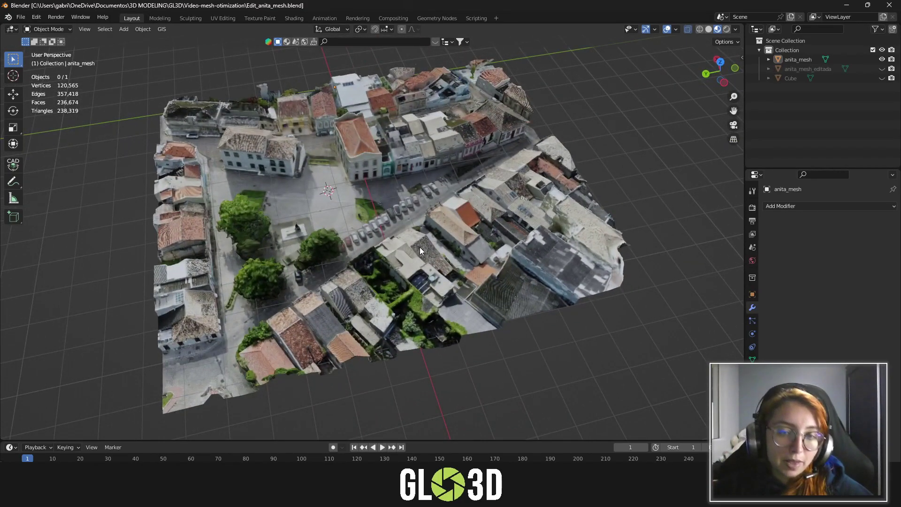
middle_drag(541, 277, 432, 213)
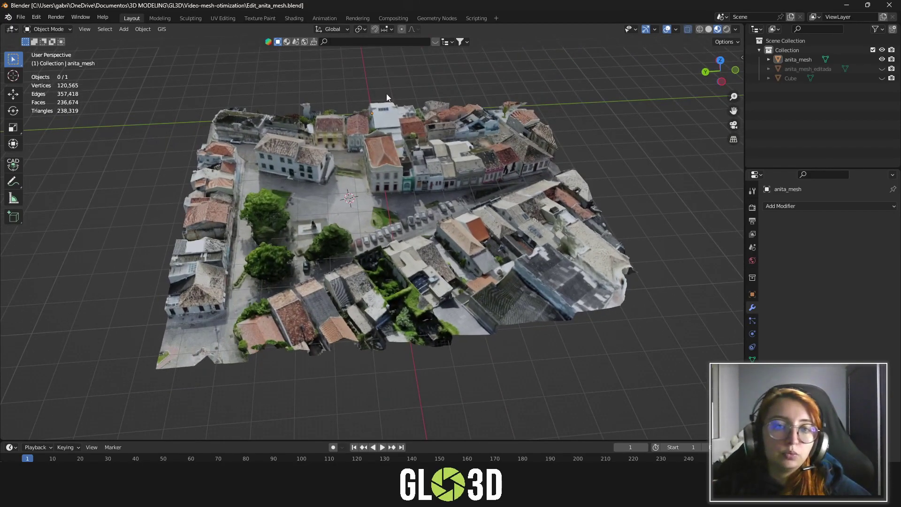
- Switch to the Shading workspace, select the town mesh and show its Material properties
click(302, 17)
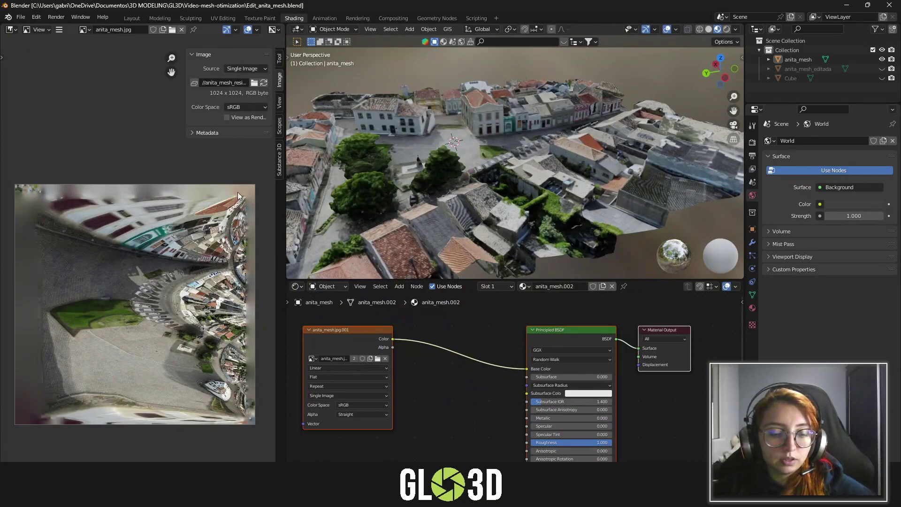
key(n)
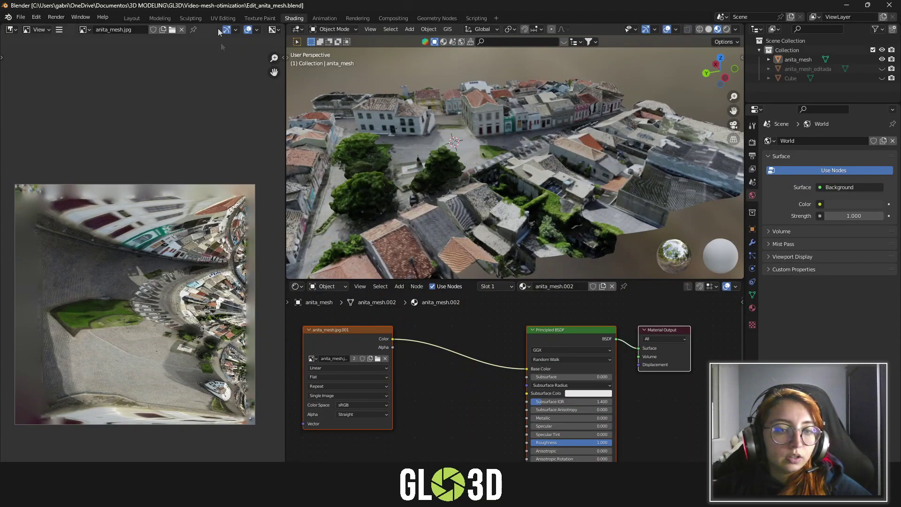
scroll(164, 209, down, 1)
middle_drag(164, 209, 170, 156)
mouse_move(543, 192)
middle_down()
mouse_move(503, 189)
mouse_move(540, 150)
mouse_move(515, 168)
middle_up()
click(503, 189)
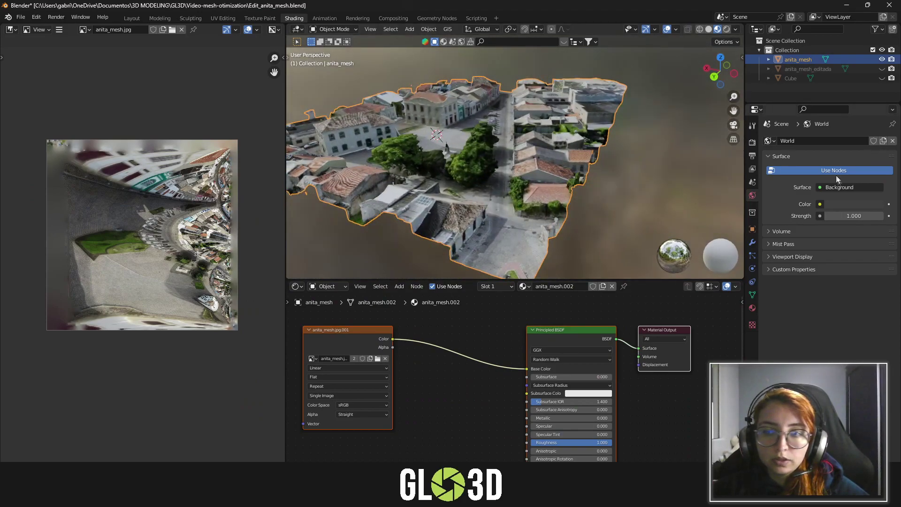
click(753, 309)
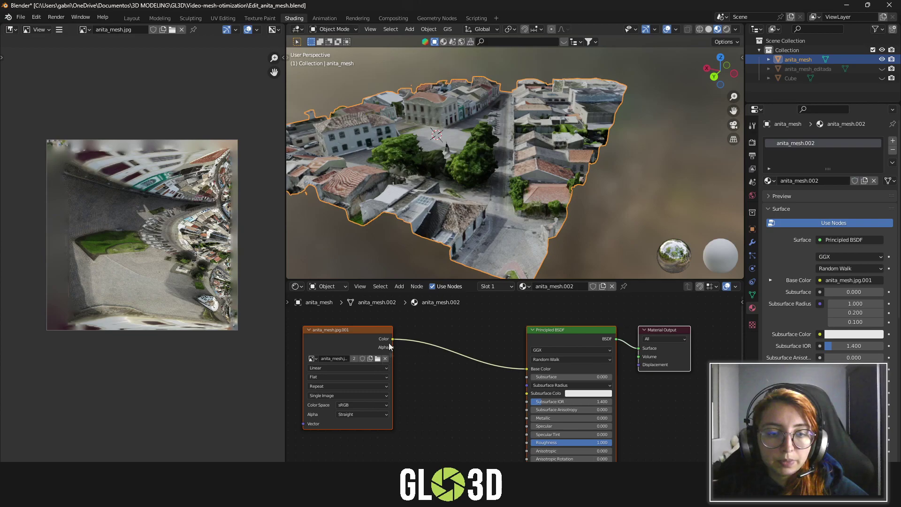
- Orbit the town mesh to new angles and fit the whole texture in the image viewer
mouse_move(447, 193)
middle_down()
mouse_move(452, 179)
mouse_move(501, 162)
mouse_move(392, 215)
mouse_move(475, 161)
mouse_move(452, 176)
middle_up()
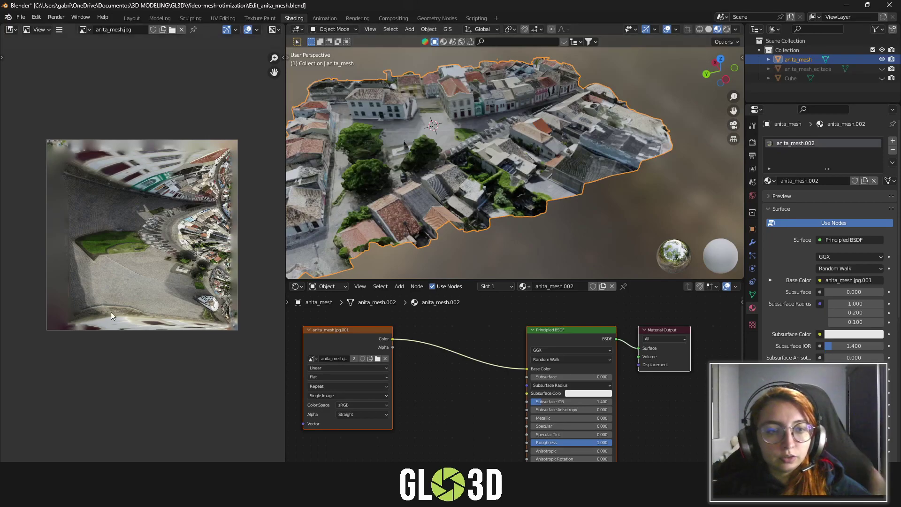
scroll(164, 253, up, 2)
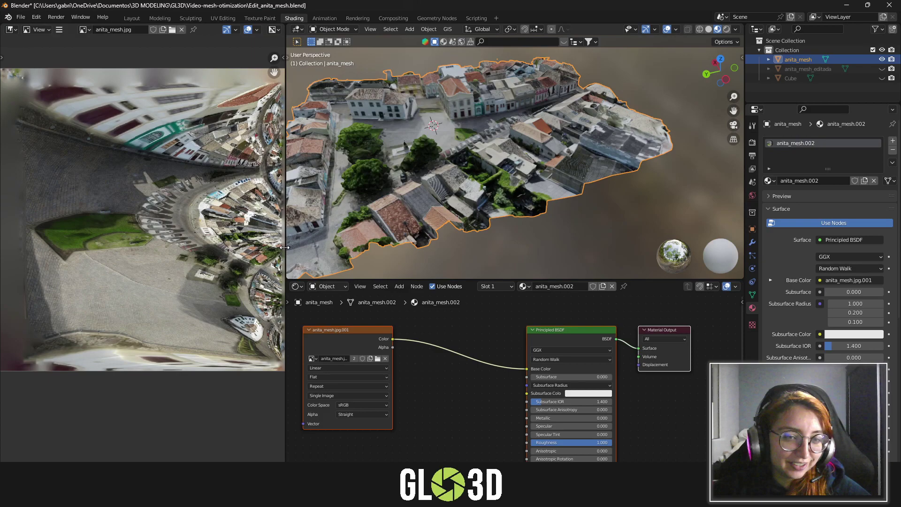
scroll(209, 226, down, 2)
scroll(208, 219, up, 2)
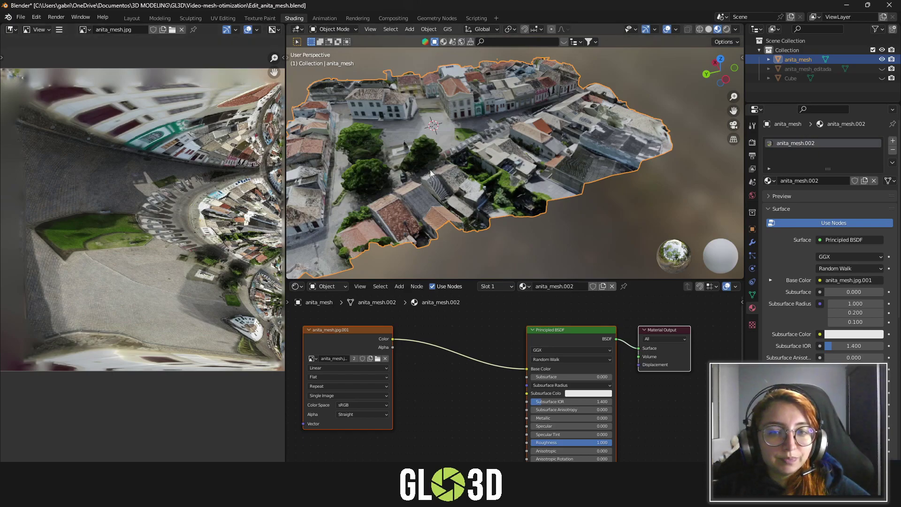
middle_drag(431, 174, 509, 172)
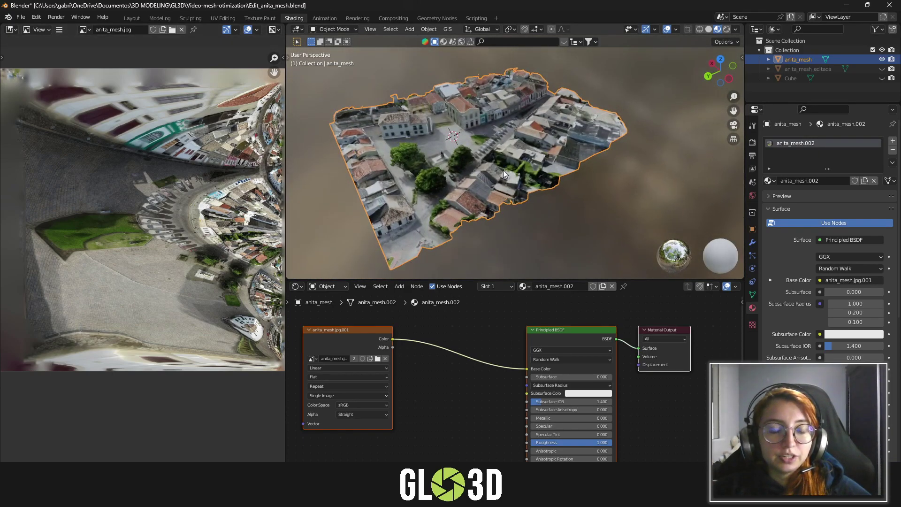
key(Home)
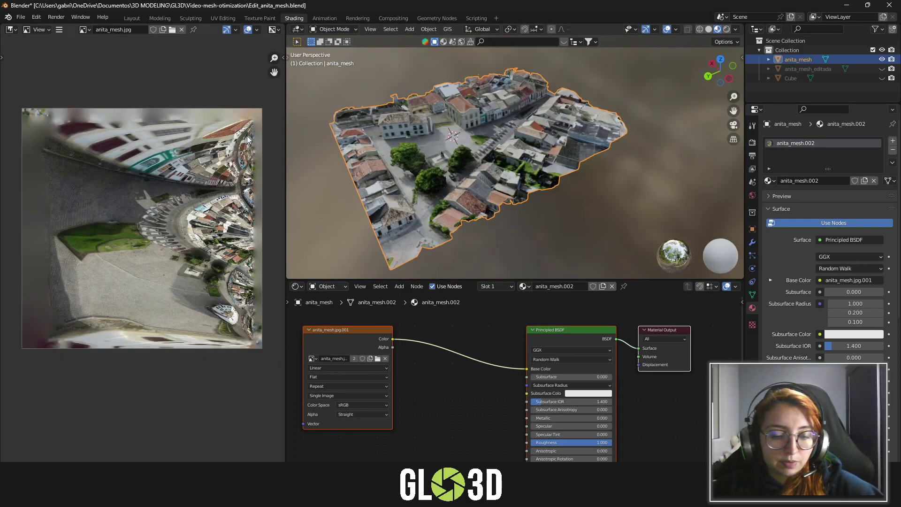
- Display the 4096×4096 anita_mesh.jpg.001 texture in the image viewer
key(n)
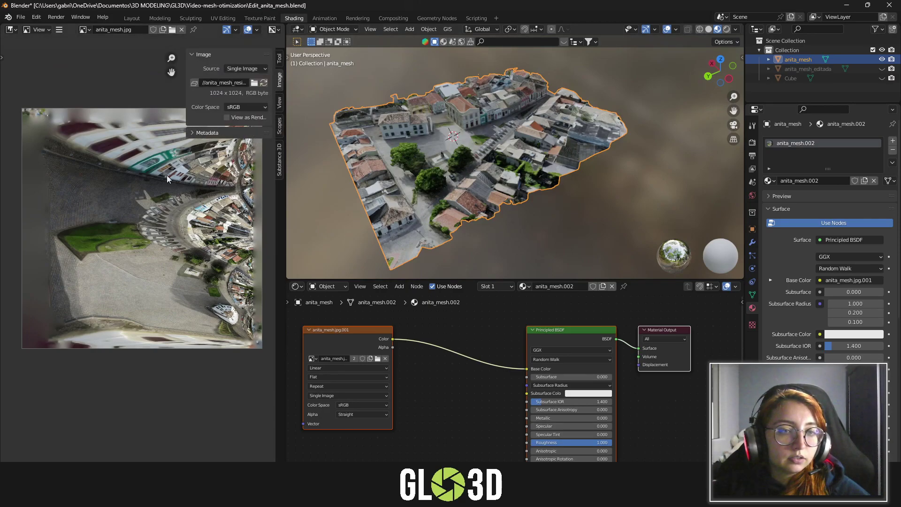
click(85, 30)
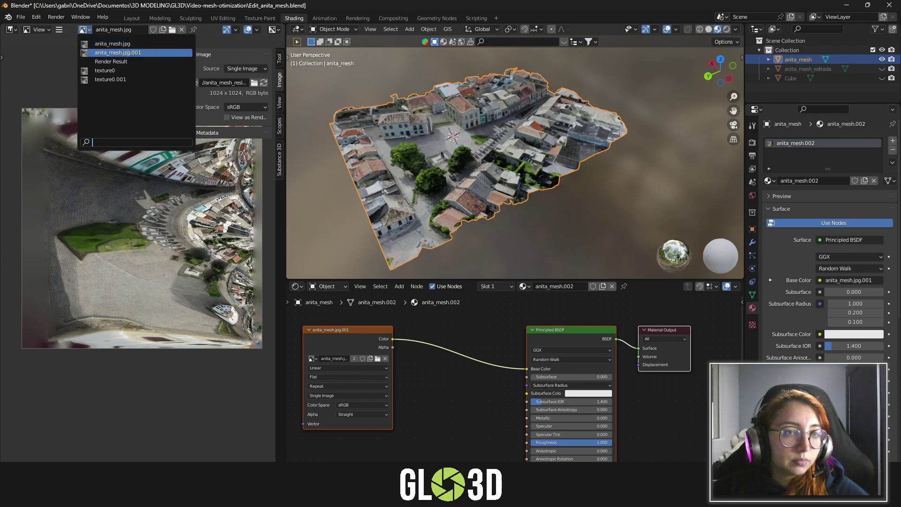
click(126, 53)
scroll(178, 263, down, 5)
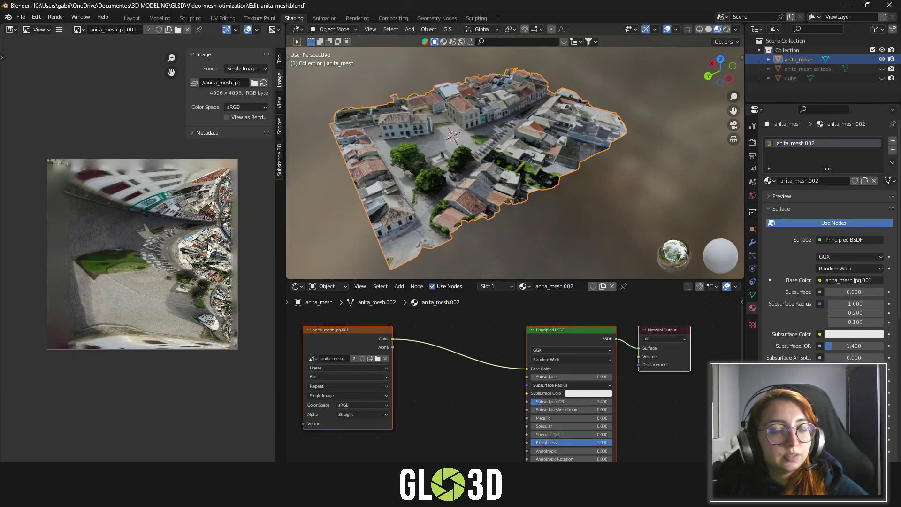
scroll(208, 247, up, 1)
middle_drag(207, 247, 197, 254)
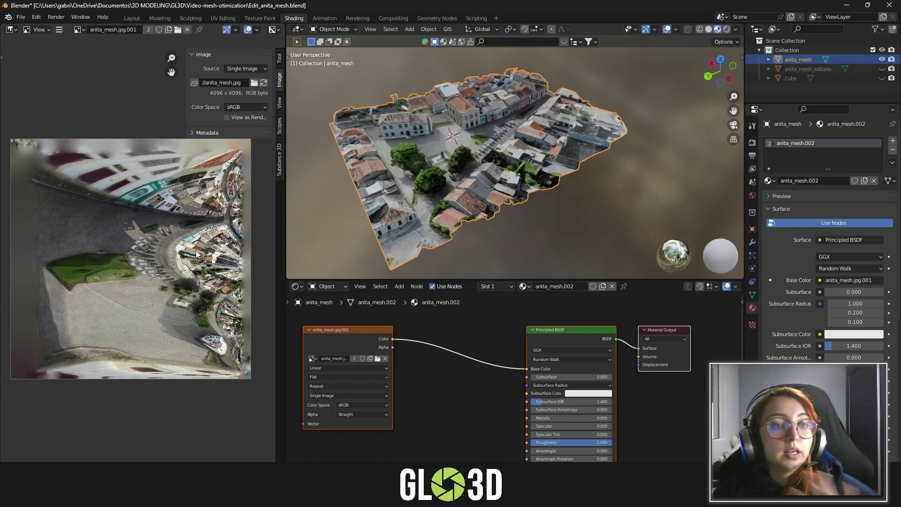
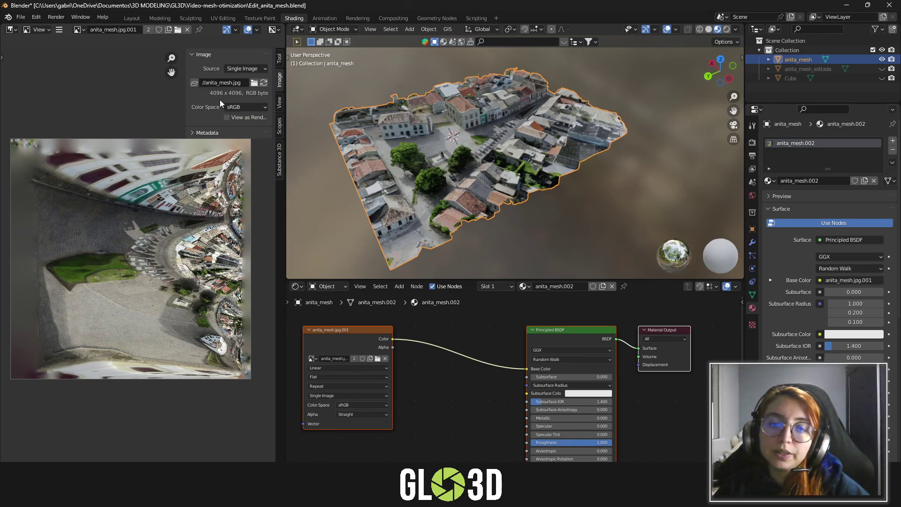
- Zoom and orbit around the town mesh, then briefly check the texture's file browser
scroll(500, 123, up, 5)
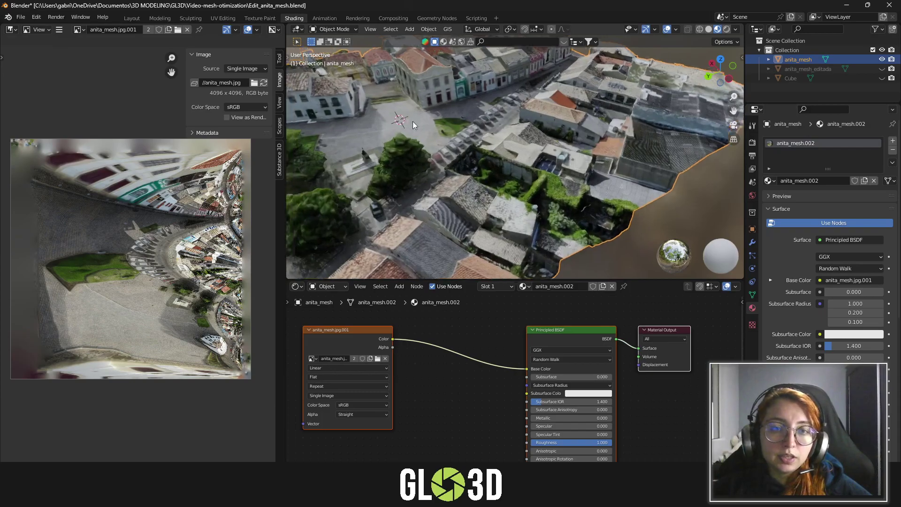
scroll(413, 122, up, 3)
scroll(511, 152, up, 3)
scroll(554, 154, up, 2)
scroll(539, 149, down, 3)
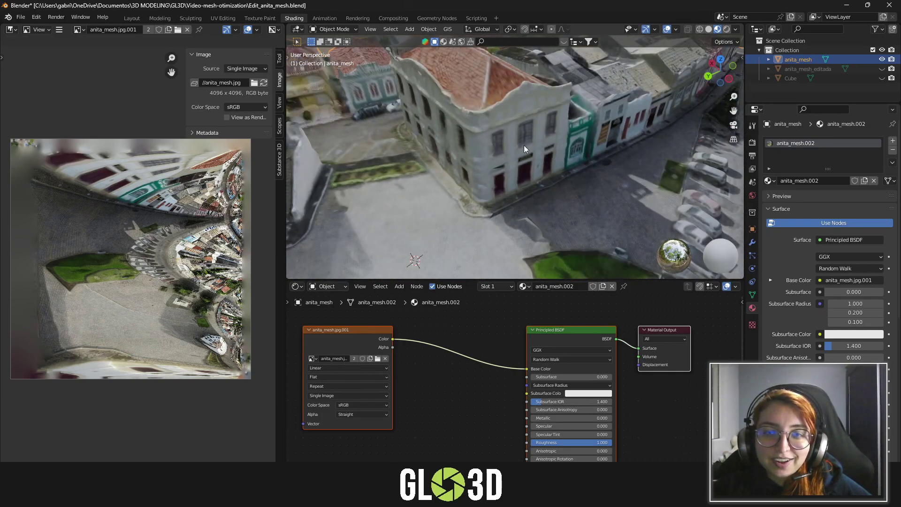
scroll(532, 132, down, 2)
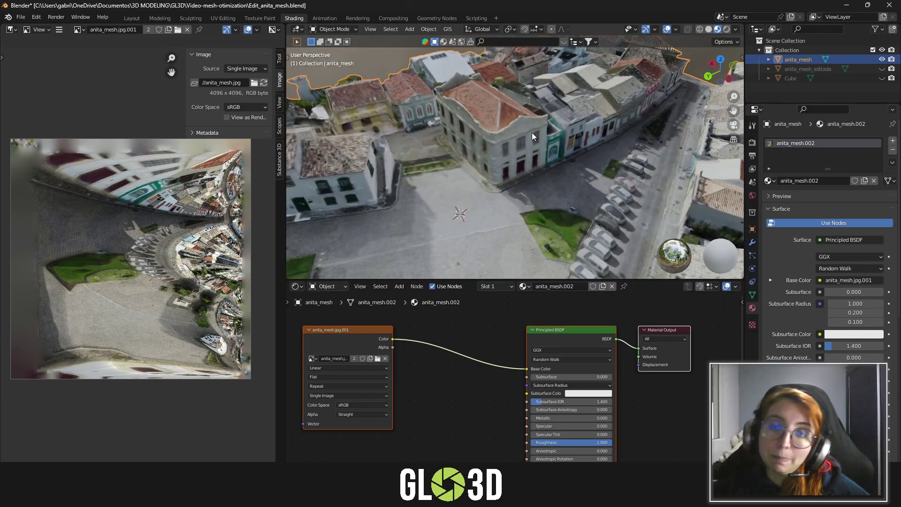
scroll(538, 140, down, 3)
scroll(543, 150, down, 3)
scroll(533, 198, down, 2)
mouse_move(533, 198)
middle_down()
mouse_move(530, 191)
mouse_move(493, 199)
mouse_move(522, 178)
middle_up()
scroll(531, 191, down, 3)
scroll(534, 167, up, 3)
scroll(533, 166, down, 2)
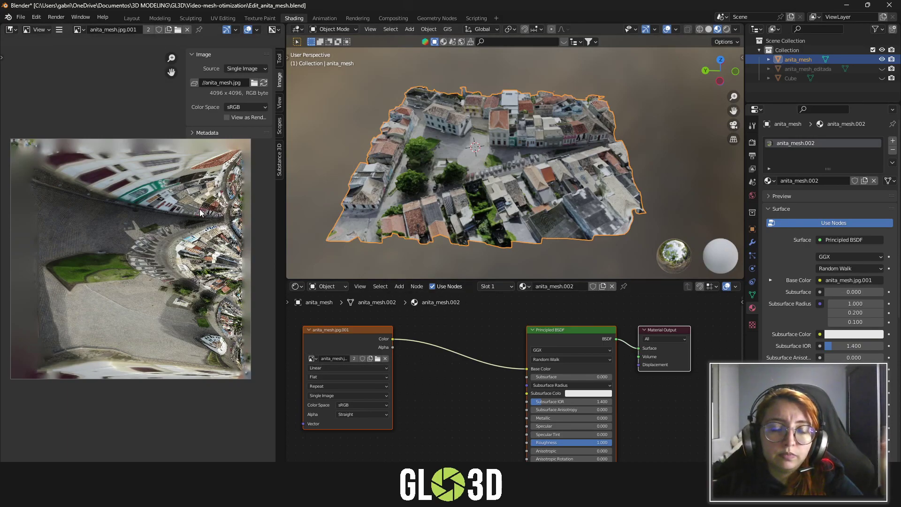
click(379, 360)
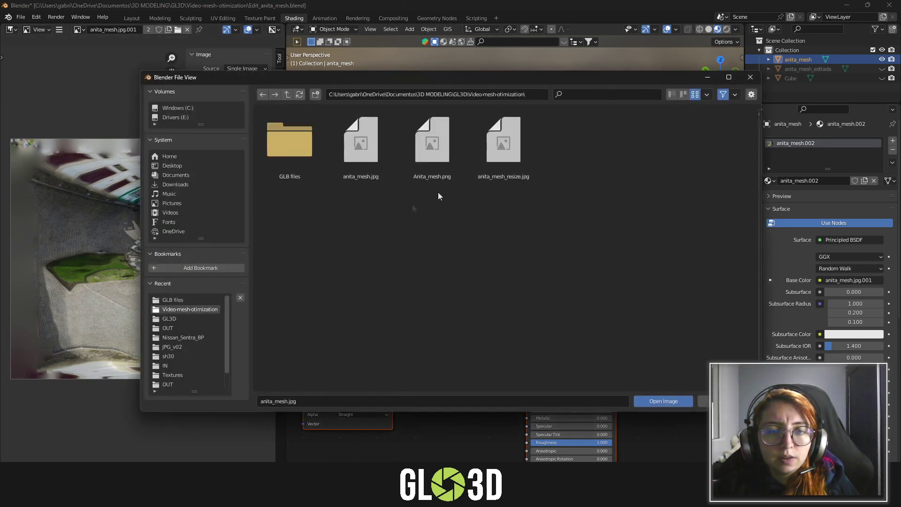
key(Return)
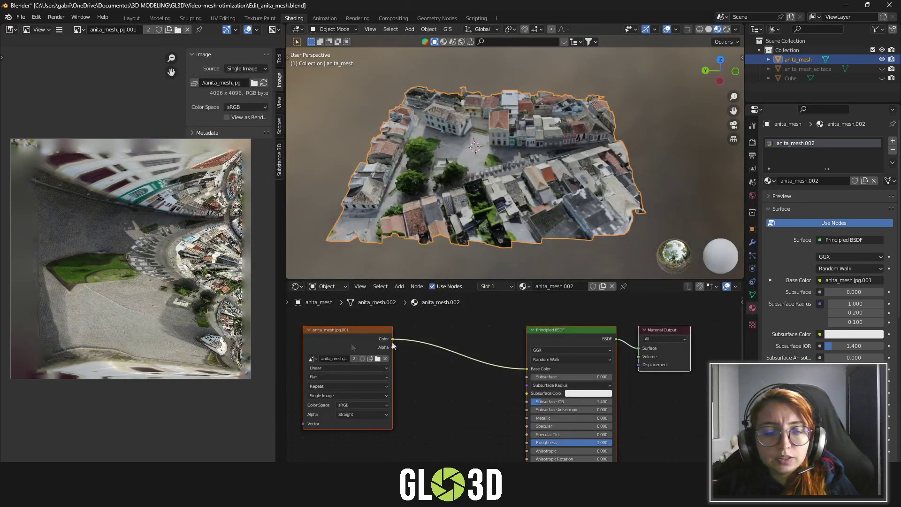
- Resize anita_mesh.jpg from 4096 × 4096 to 1024 × 1024 using 4096/4 for both sides
click(59, 30)
mouse_move(78, 49)
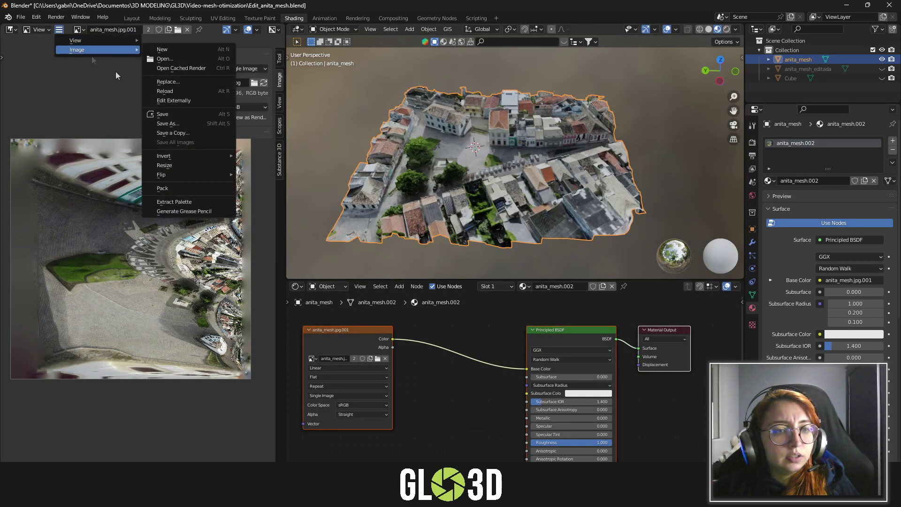
click(164, 165)
click(201, 182)
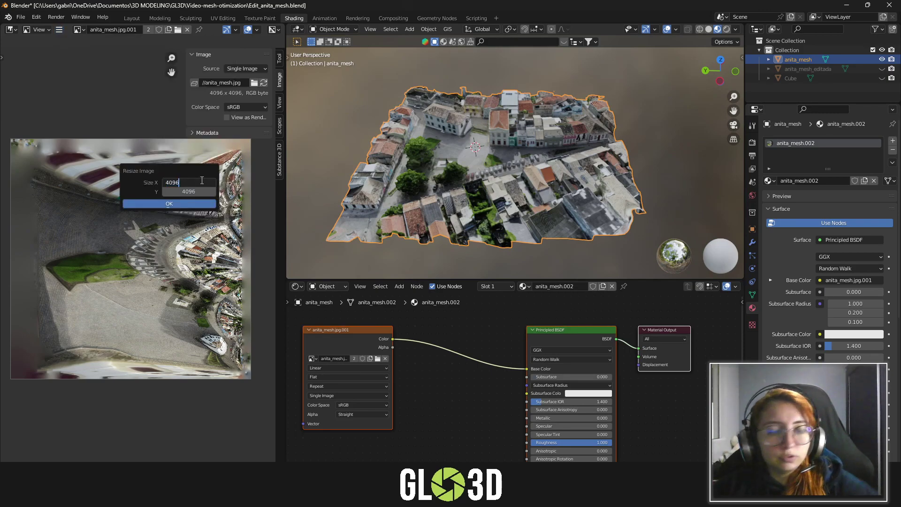
text(/4)
click(202, 192)
text(/)
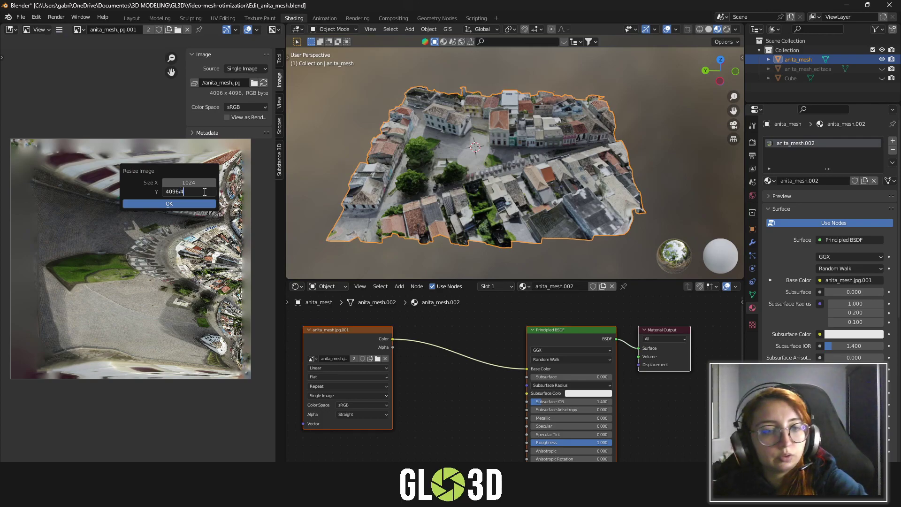
text(4)
key(Return)
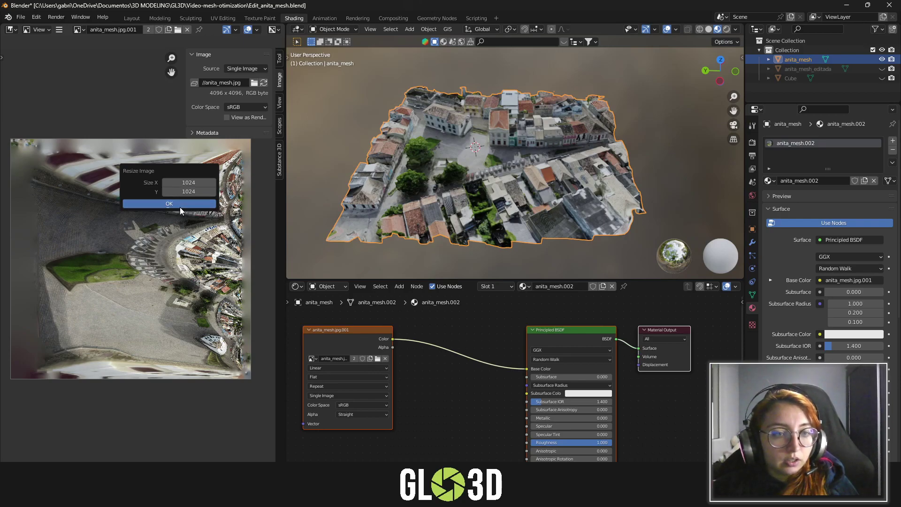
click(179, 207)
- Zoom and pan the Image Editor to view the resized 1024 × 1024 texture
scroll(145, 269, up, 4)
scroll(144, 269, up, 5)
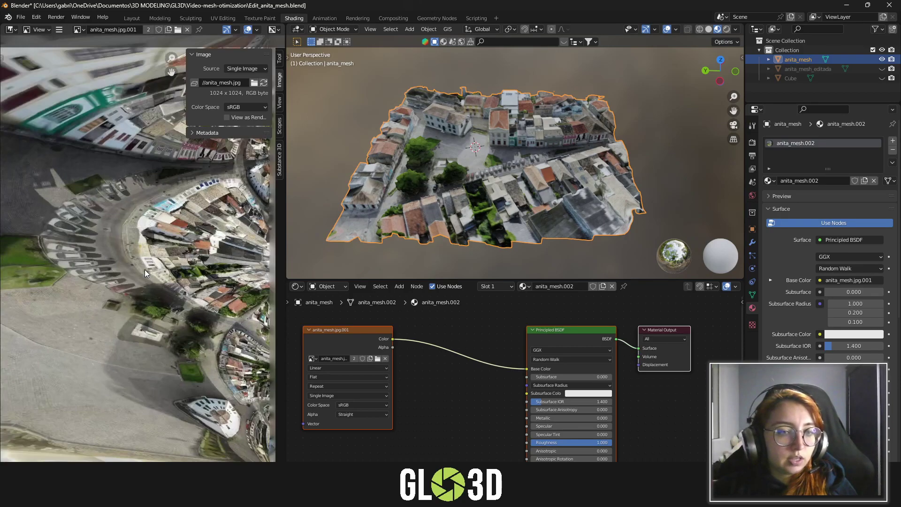
scroll(144, 270, down, 1)
scroll(164, 271, down, 1)
scroll(164, 271, down, 2)
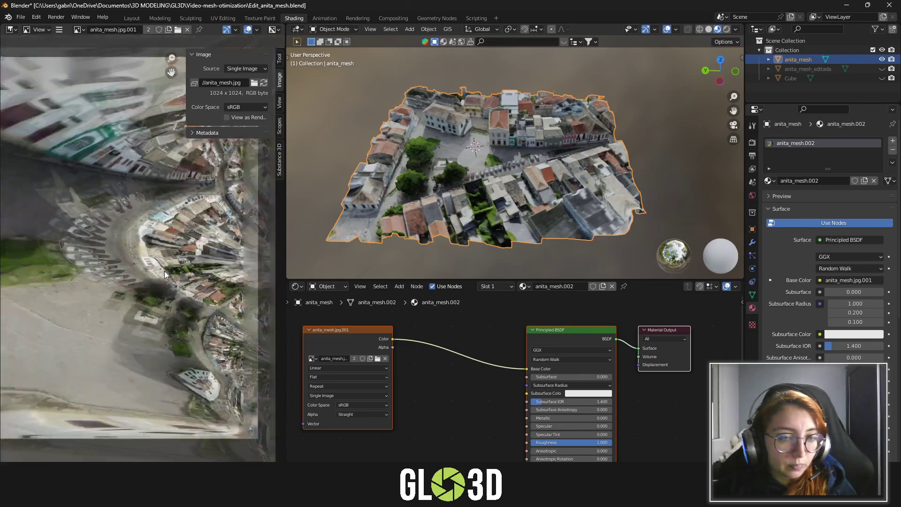
scroll(164, 271, down, 1)
scroll(173, 282, down, 1)
scroll(183, 291, down, 2)
scroll(187, 294, down, 1)
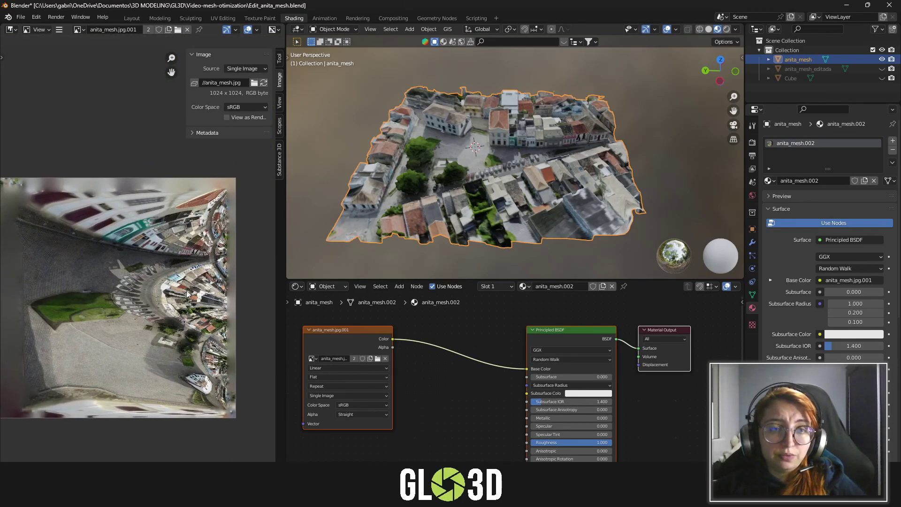
middle_drag(147, 275, 170, 264)
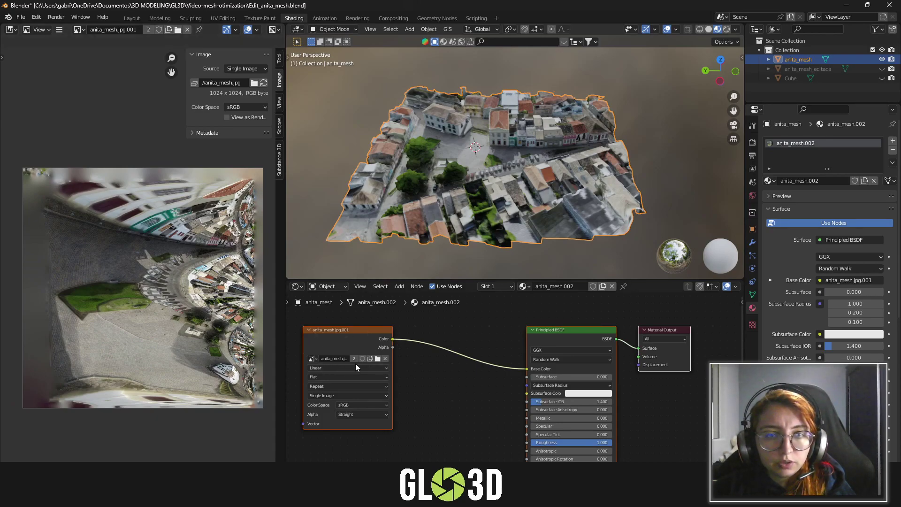
click(60, 30)
mouse_move(98, 49)
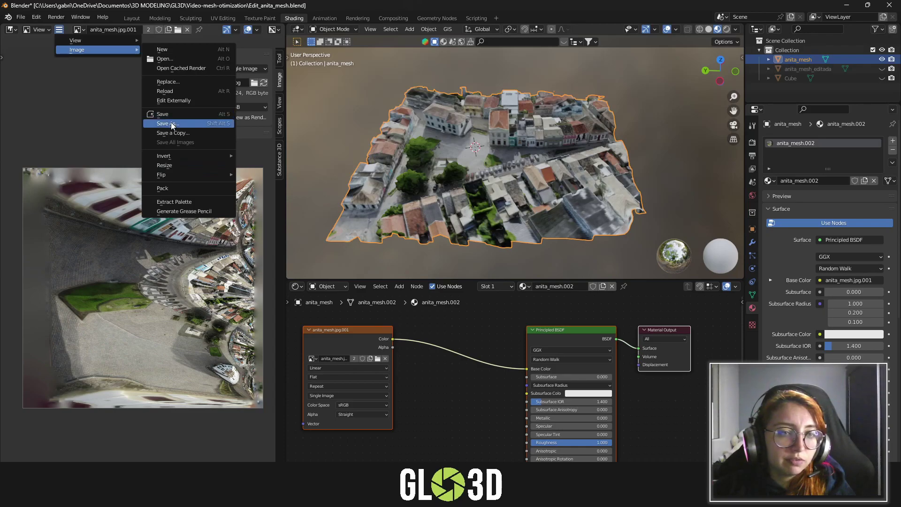
- Save a copy of the texture as anita_mesh_resize_1024.jpg at 100% JPEG quality
click(168, 123)
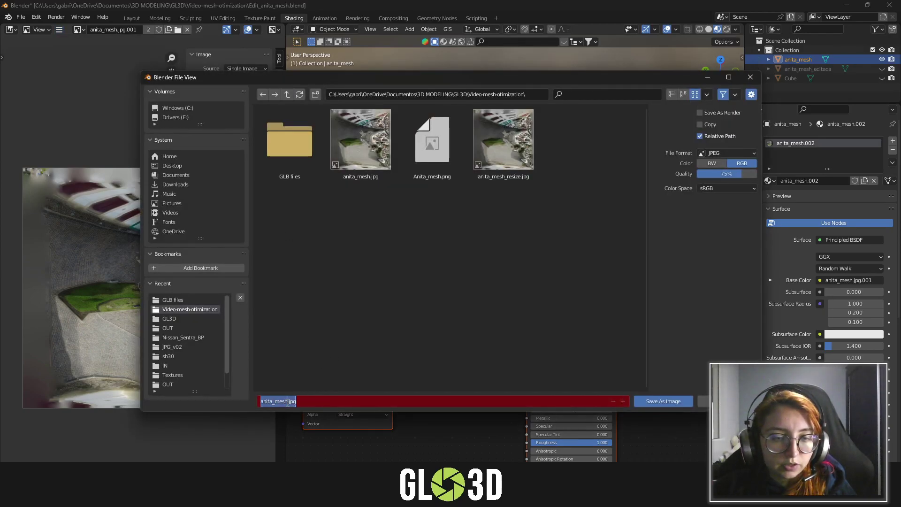
click(287, 402)
text(resize)
text(_10)
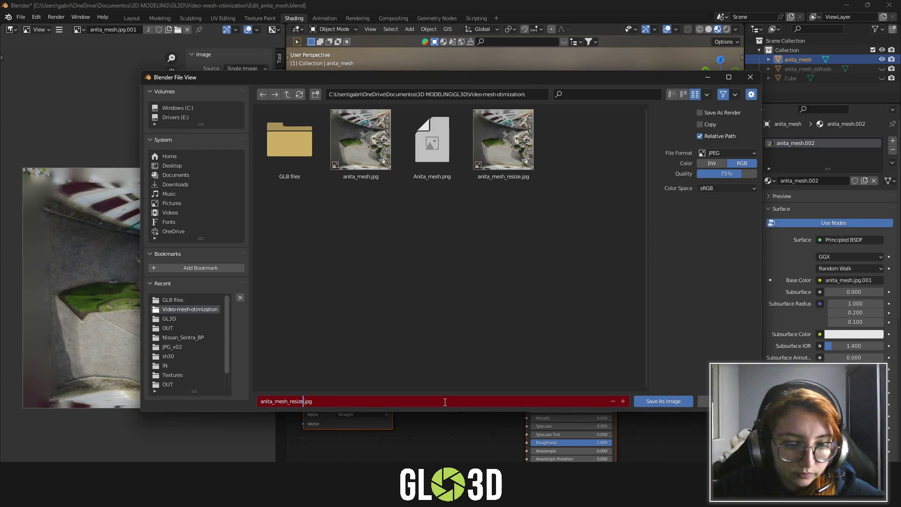
text(24)
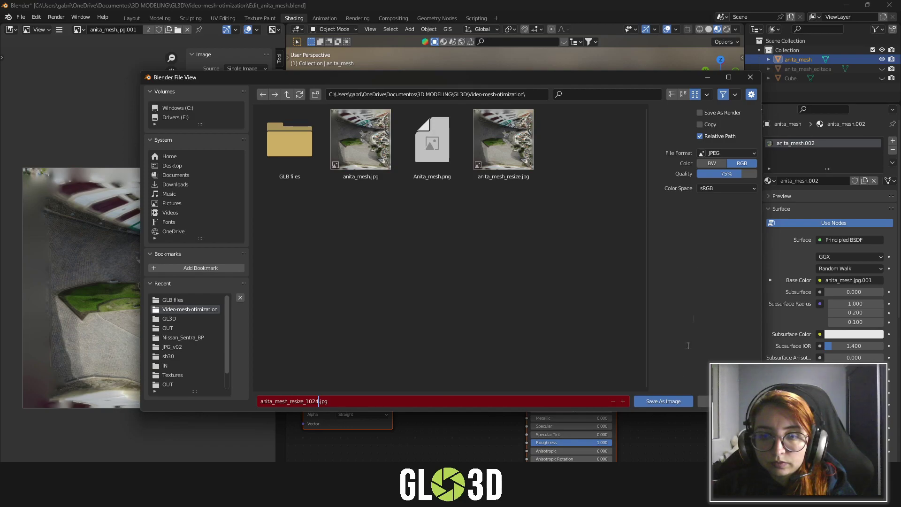
drag(732, 170, 757, 172)
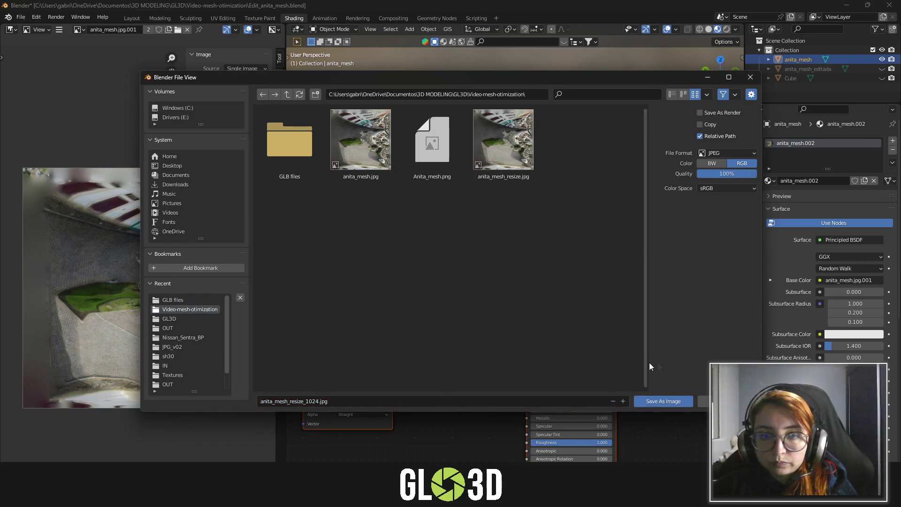
click(662, 401)
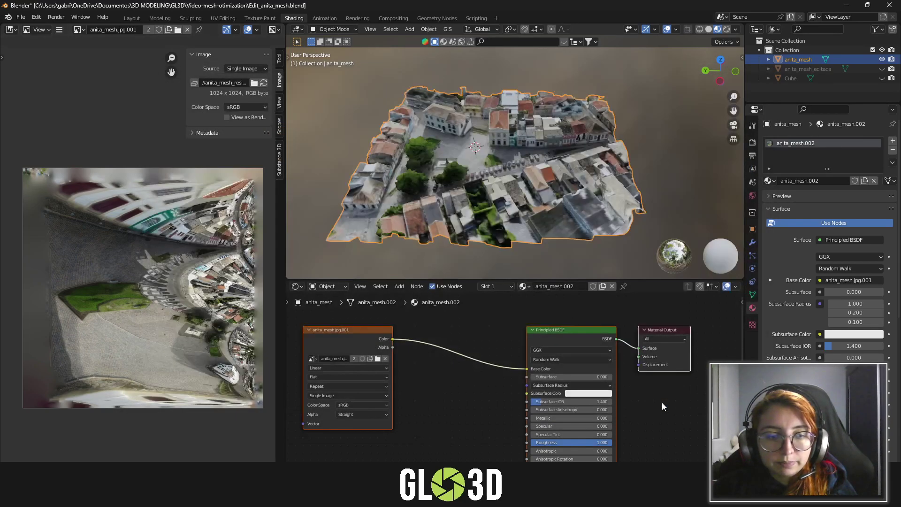
- Load anita_mesh_resize_1024.jpg into the mesh's Image Texture node
click(377, 359)
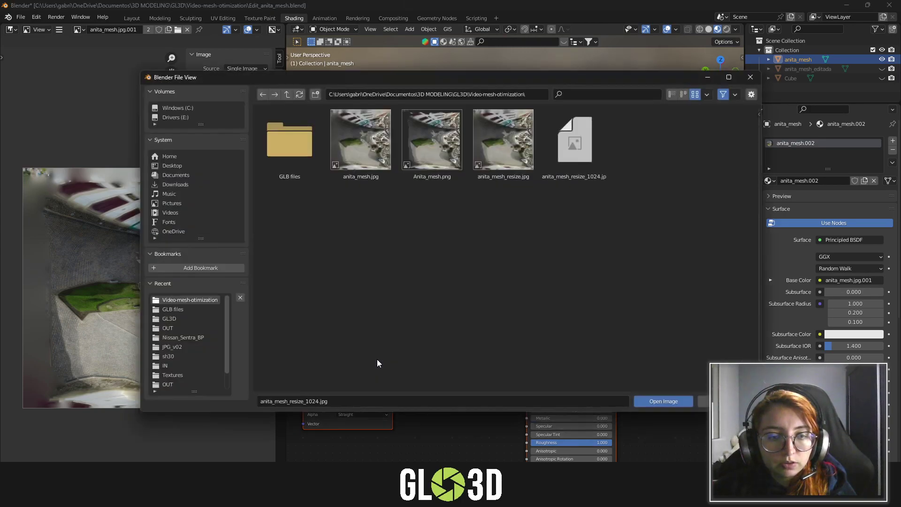
click(595, 146)
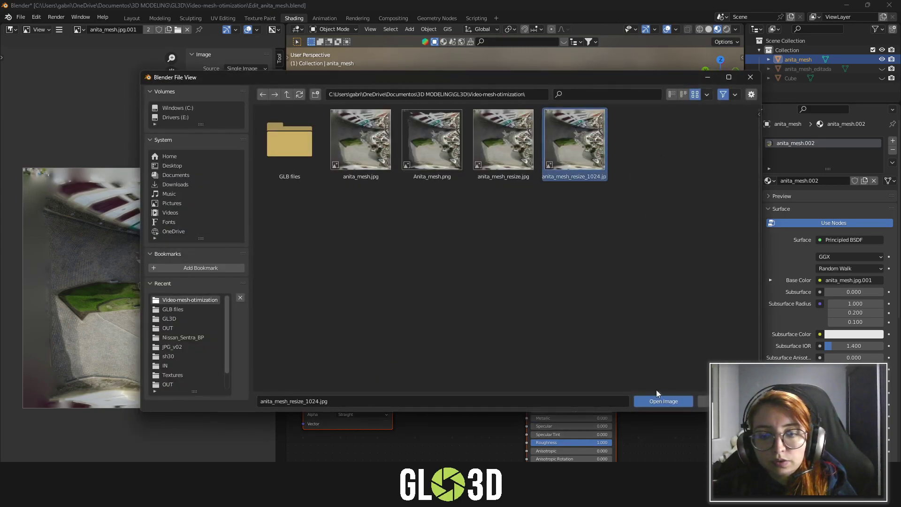
click(663, 402)
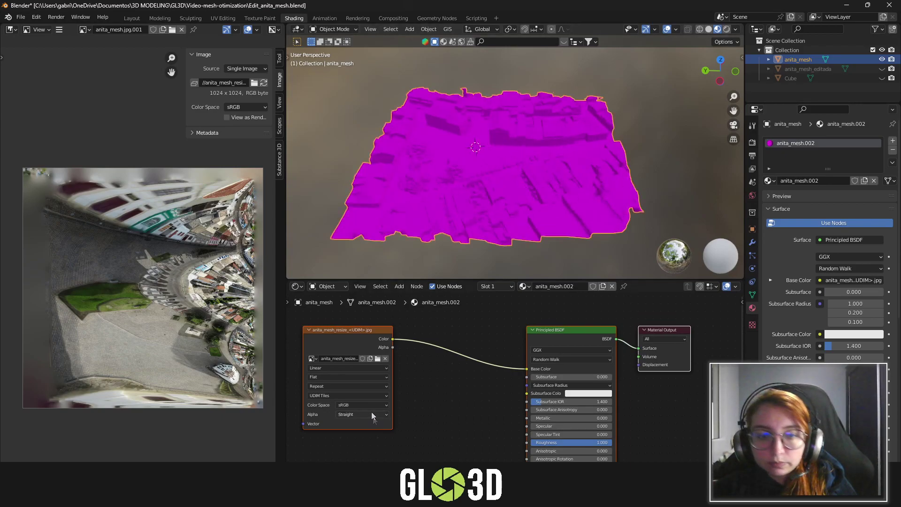
- Undo the last texture load, leaving the node empty, and bring up the Image menu
key(ctrl+z)
key(ctrl+z)
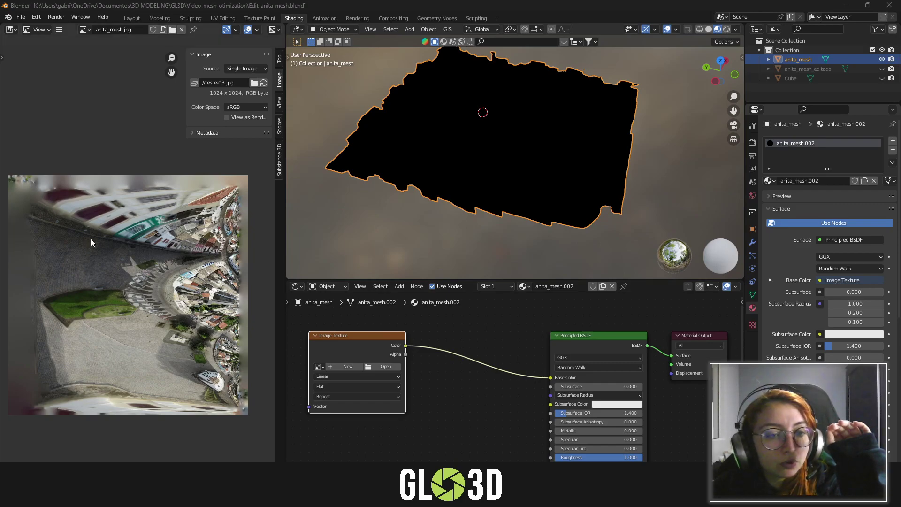
click(56, 30)
mouse_move(71, 50)
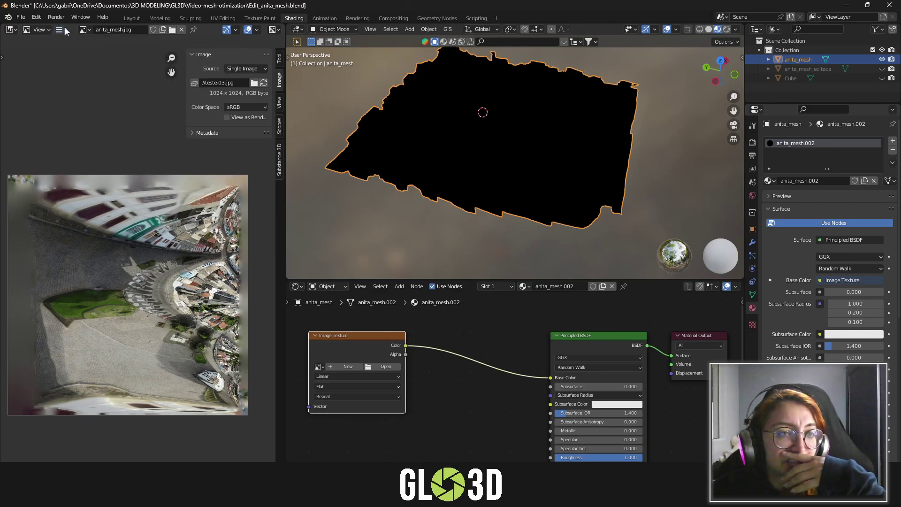
click(59, 30)
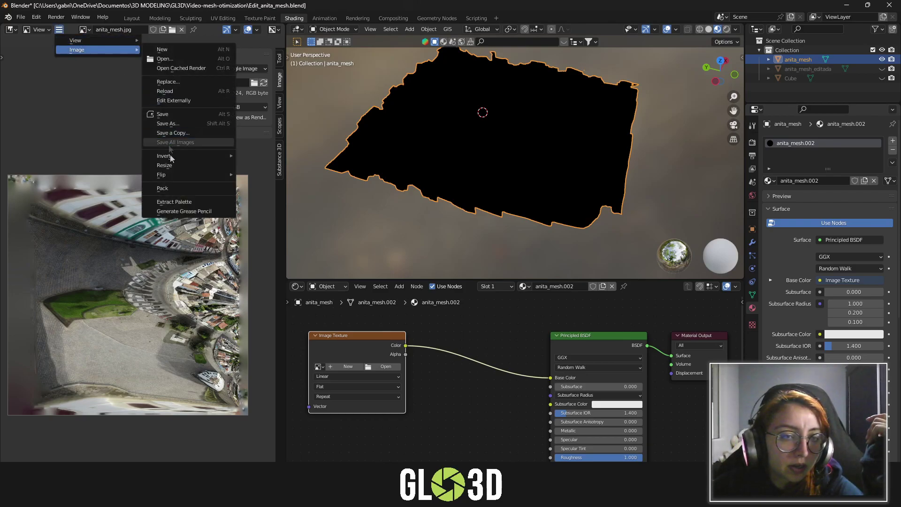
- Save the 1024 × 1024 texture as teste-04.jpg and load it into the Image Texture node
click(183, 124)
click(371, 403)
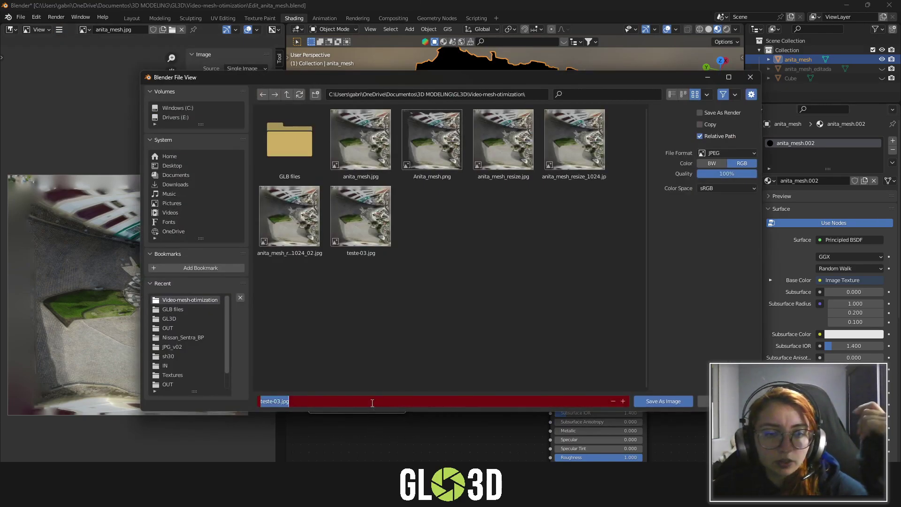
text(teste)
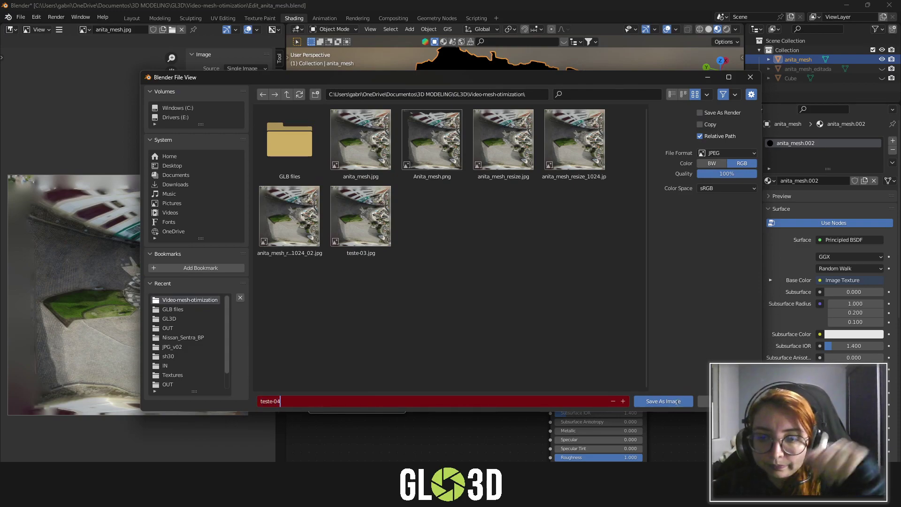
click(663, 401)
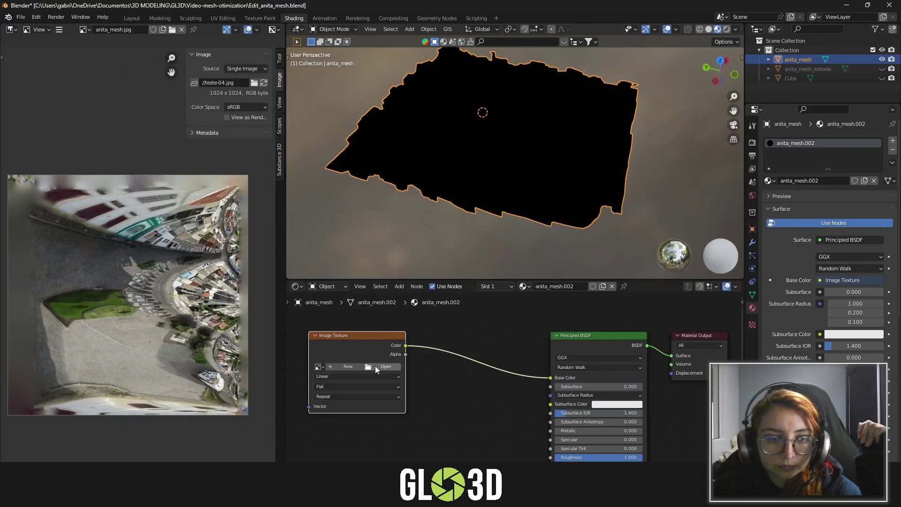
click(381, 368)
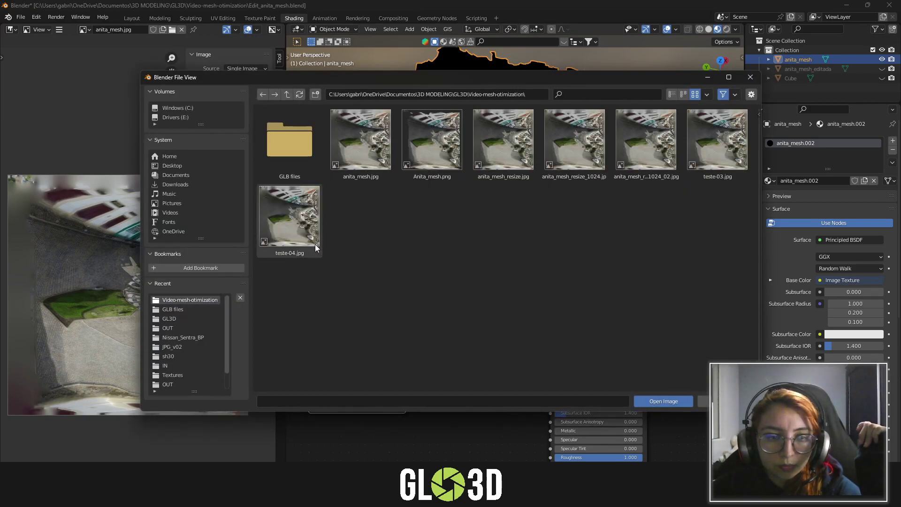
double_click(310, 245)
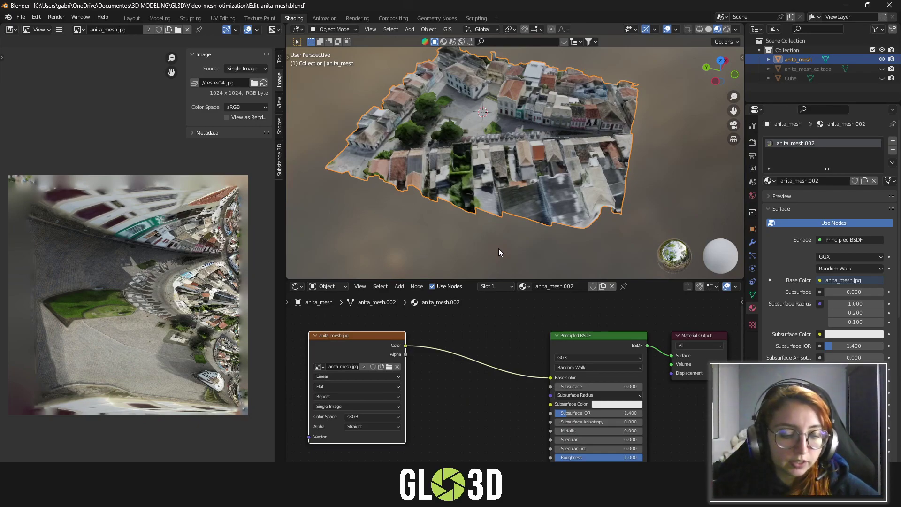
mouse_move(522, 201)
middle_down()
mouse_move(559, 192)
mouse_move(559, 220)
middle_up()
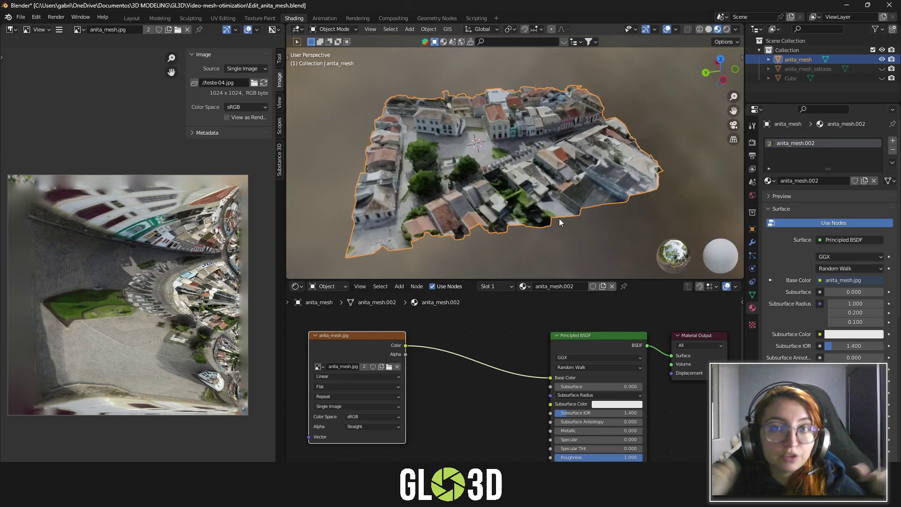
click(80, 31)
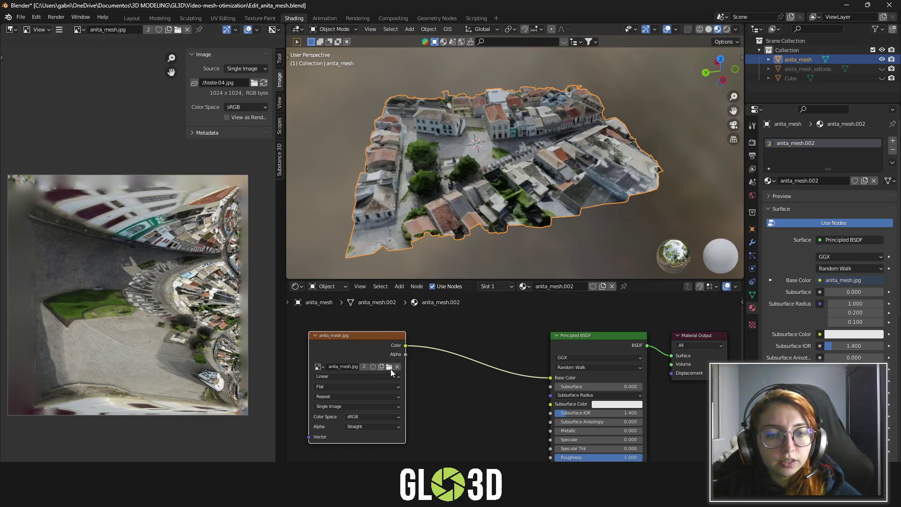
middle_drag(465, 197, 488, 142)
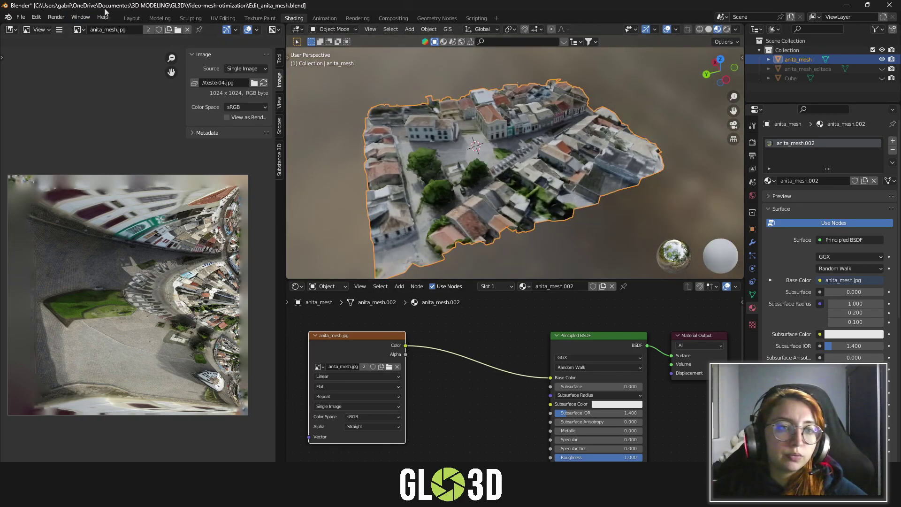
click(132, 19)
- Save the Blender project, then orbit and zoom to view the textured town from above
middle_drag(424, 282, 500, 301)
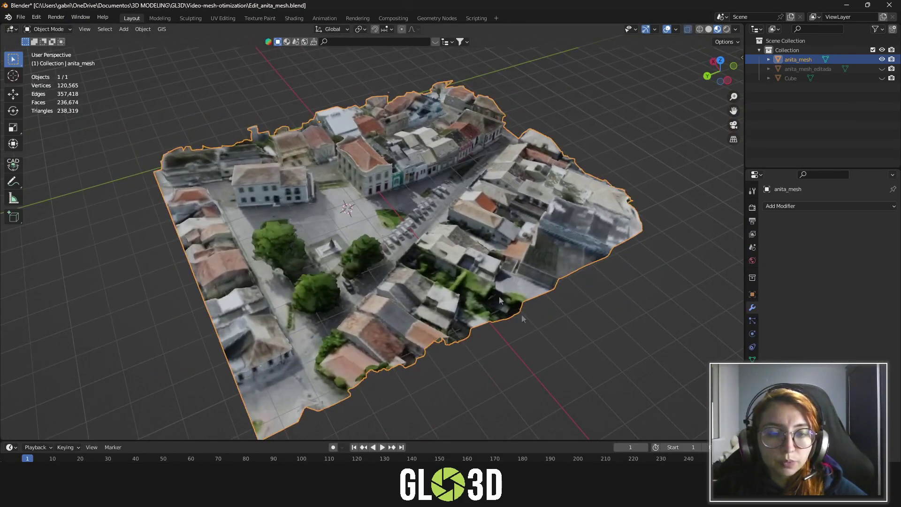
click(19, 17)
click(33, 82)
mouse_move(479, 244)
middle_down()
mouse_move(364, 236)
mouse_move(440, 238)
mouse_move(421, 264)
mouse_move(421, 248)
middle_up()
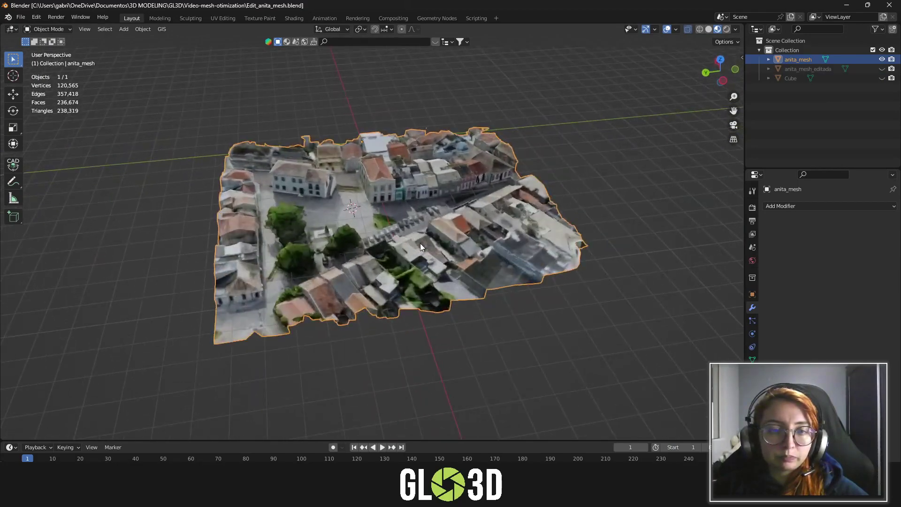
scroll(421, 245, up, 1)
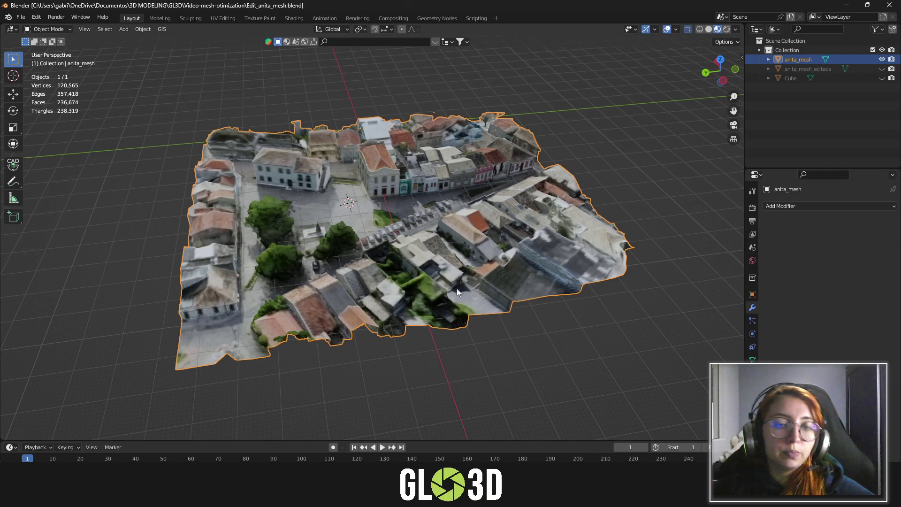
mouse_move(466, 248)
middle_down()
mouse_move(486, 181)
mouse_move(486, 189)
middle_up()
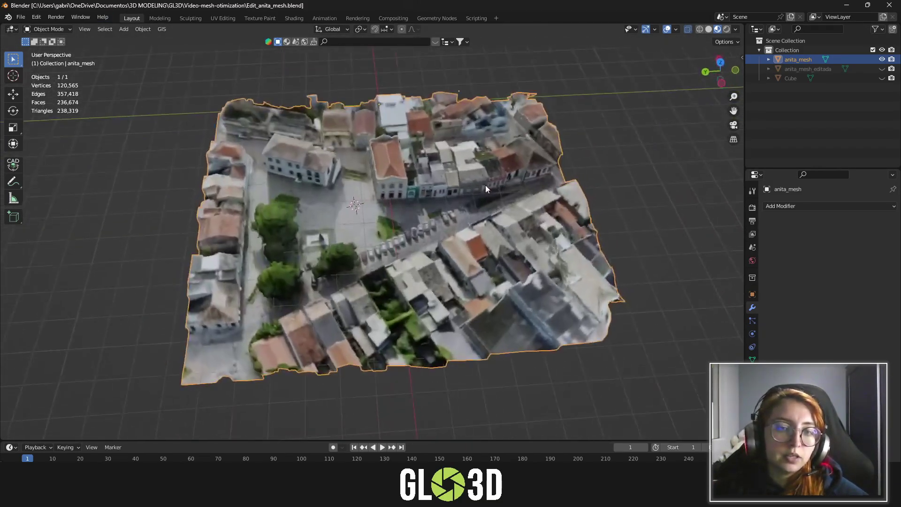
- Export the town mesh as glTF Binary Mesh_oeditada_com_compressao.glb with compression enabled
click(20, 18)
mouse_move(35, 153)
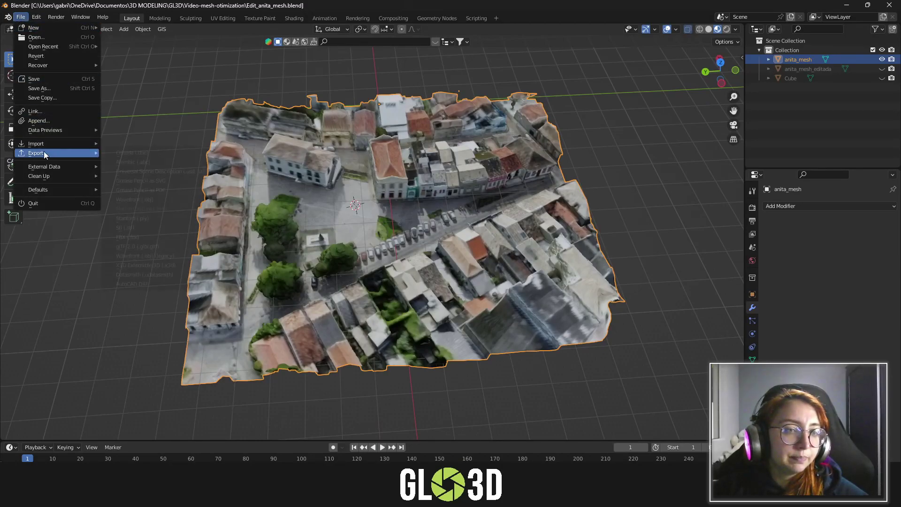
click(146, 246)
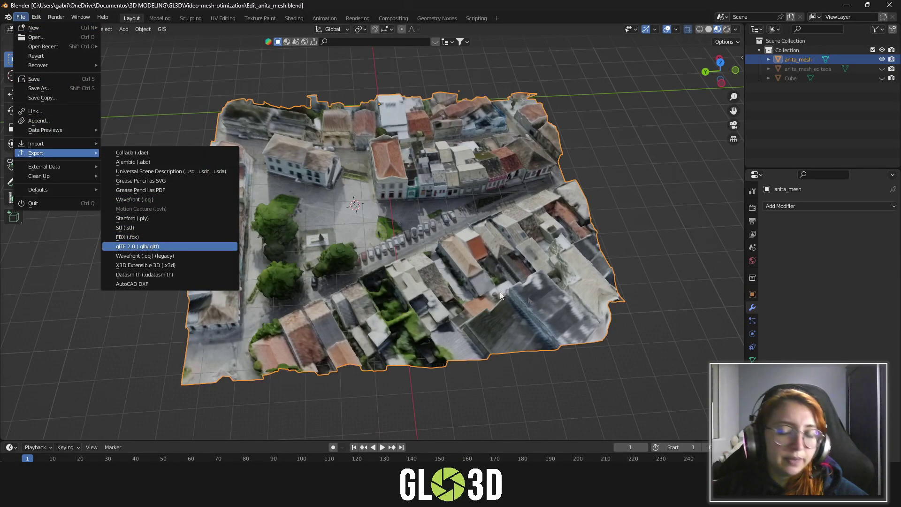
click(365, 402)
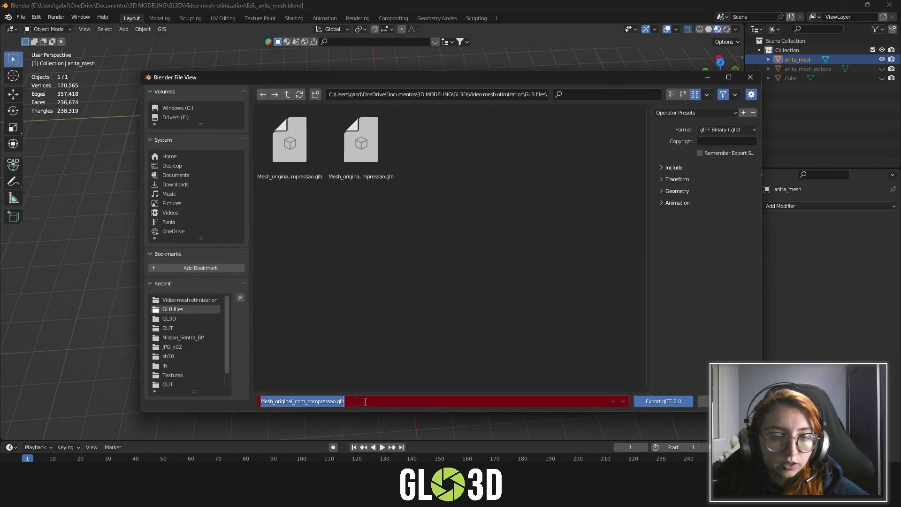
click(291, 401)
key(BackSpace)
key(BackSpace)
key(BackSpace)
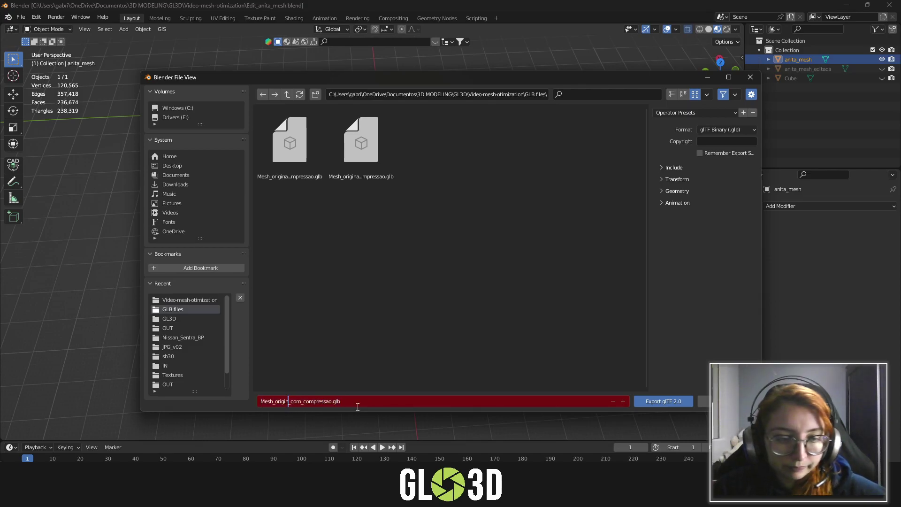
key(BackSpace)
key(BackSpace)
text(editada)
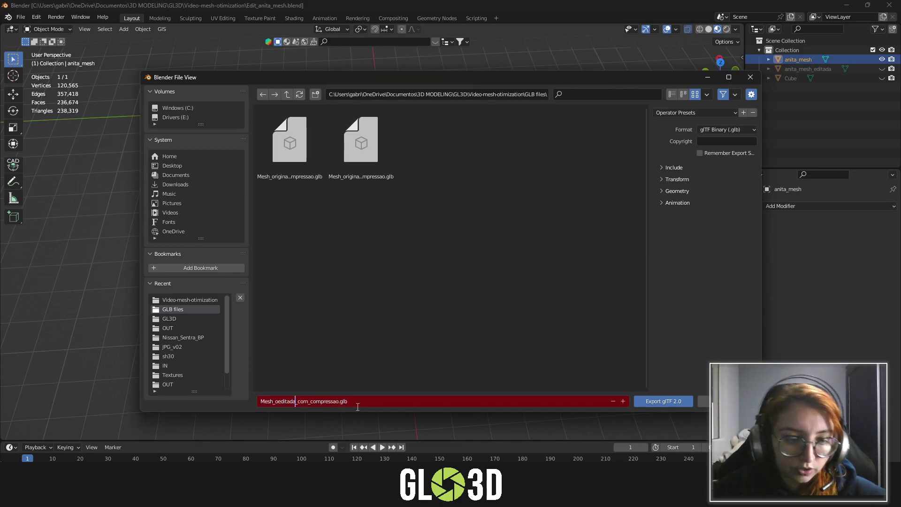
click(673, 168)
click(677, 277)
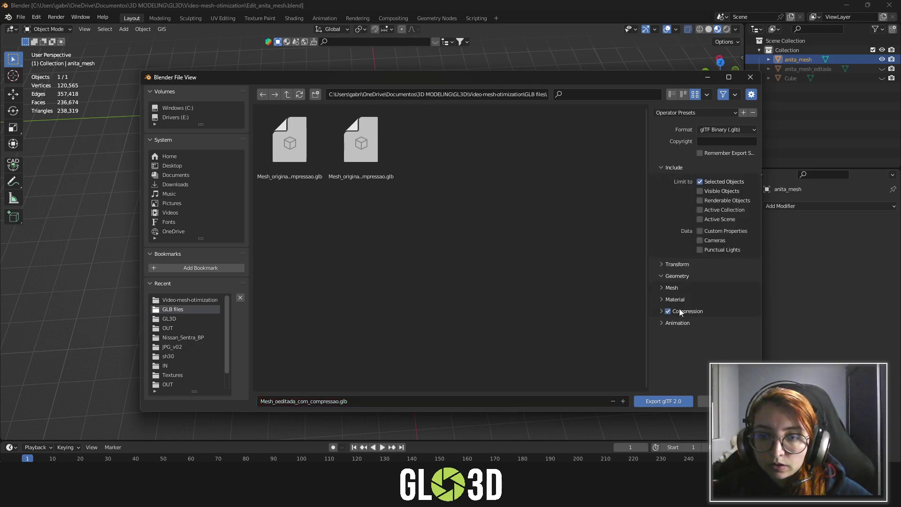
click(669, 402)
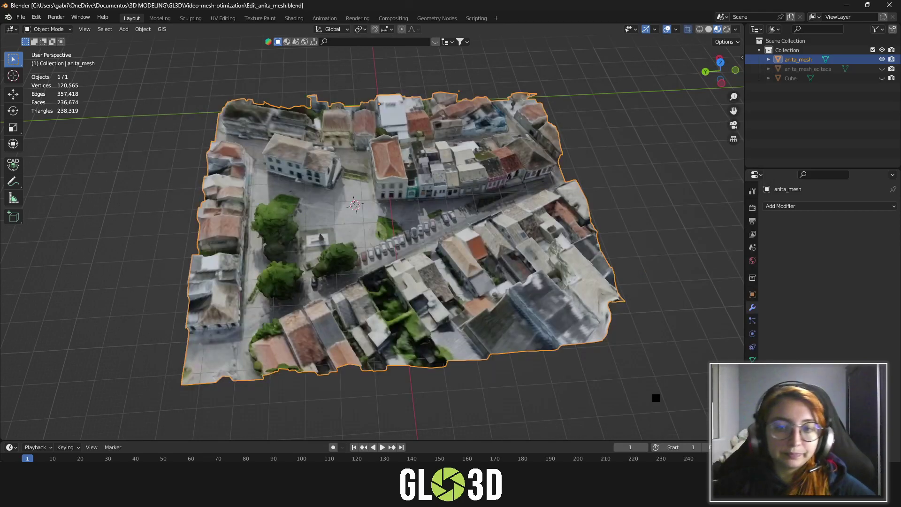
- Export the mesh again as Mesh_oeditada_sem_compressao.glb with geometry compression disabled
click(22, 17)
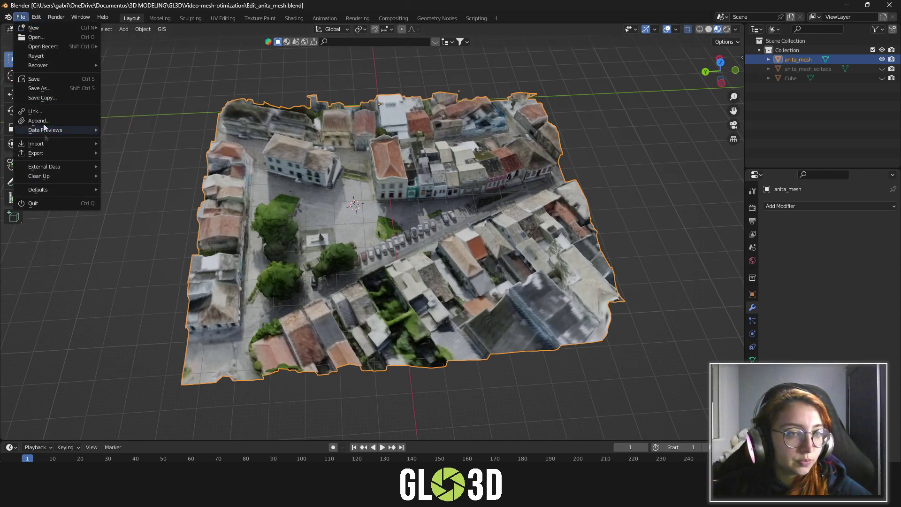
mouse_move(35, 153)
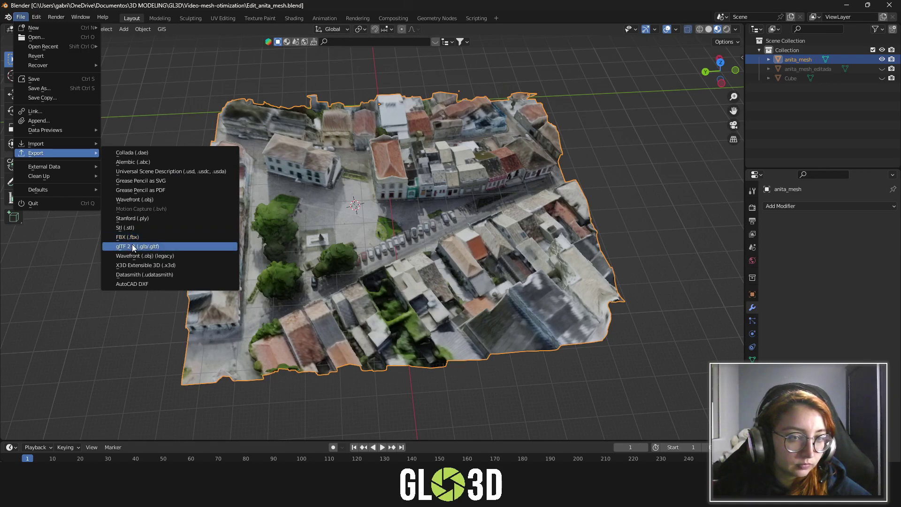
key(Return)
click(324, 402)
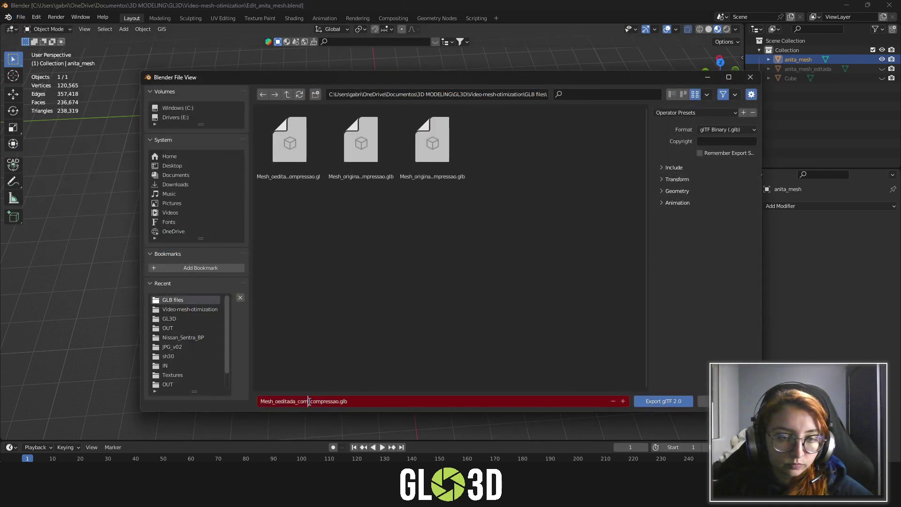
key(BackSpace)
key(BackSpace)
text(sem_)
click(668, 167)
click(677, 276)
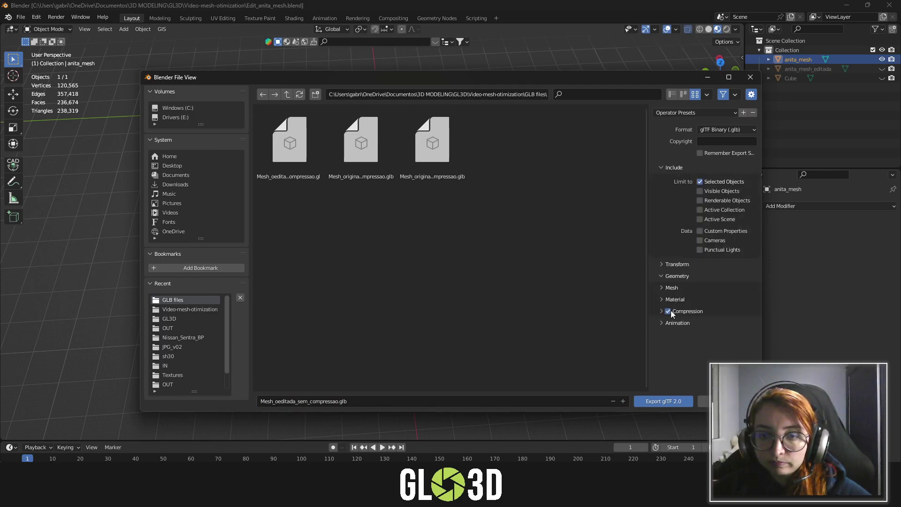
click(671, 402)
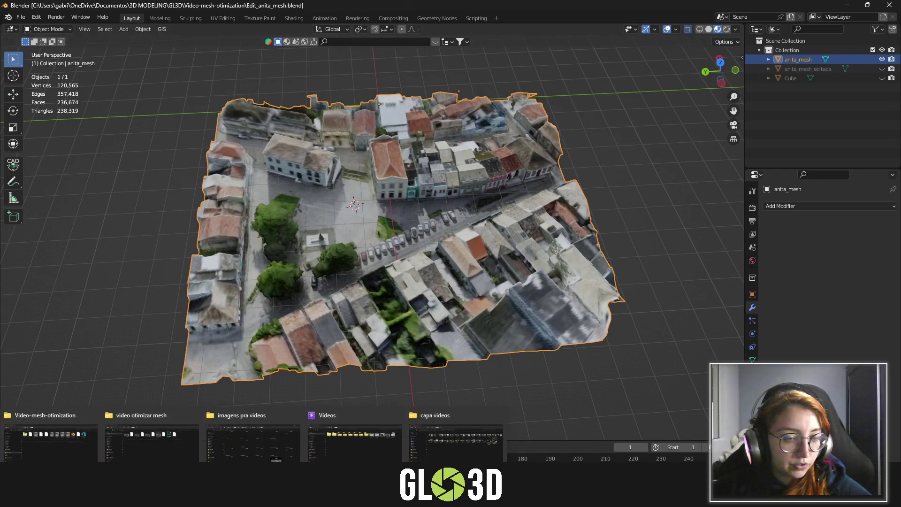
- Compare the four GLB sizes: 143,843, 30,122, 25,678 and 5,870 KB
click(55, 460)
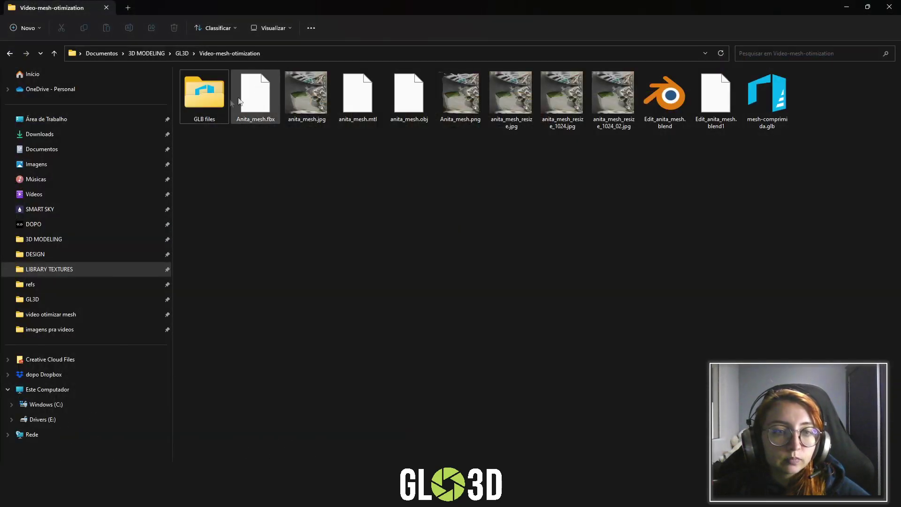
double_click(209, 98)
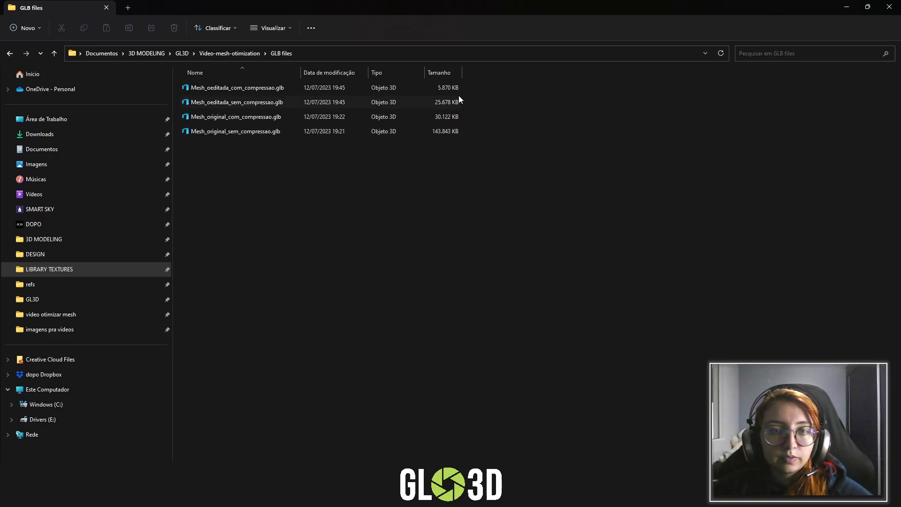
click(222, 132)
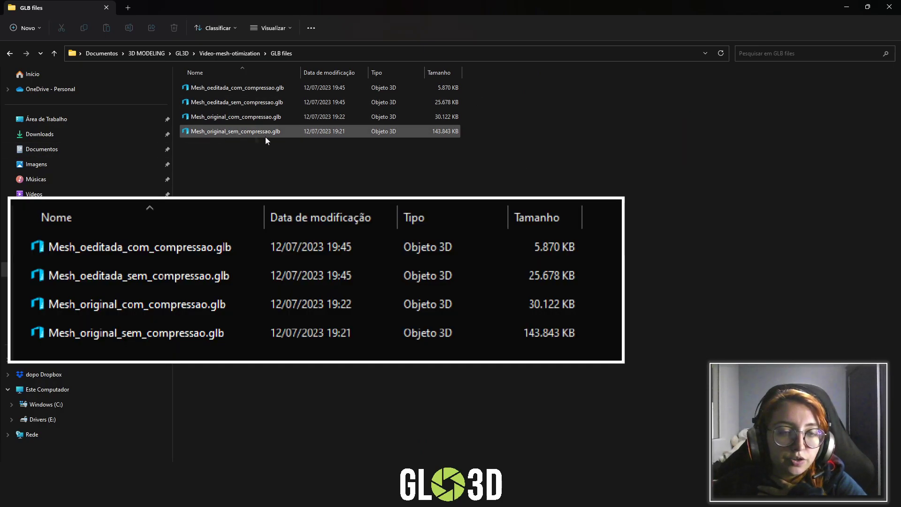
click(232, 134)
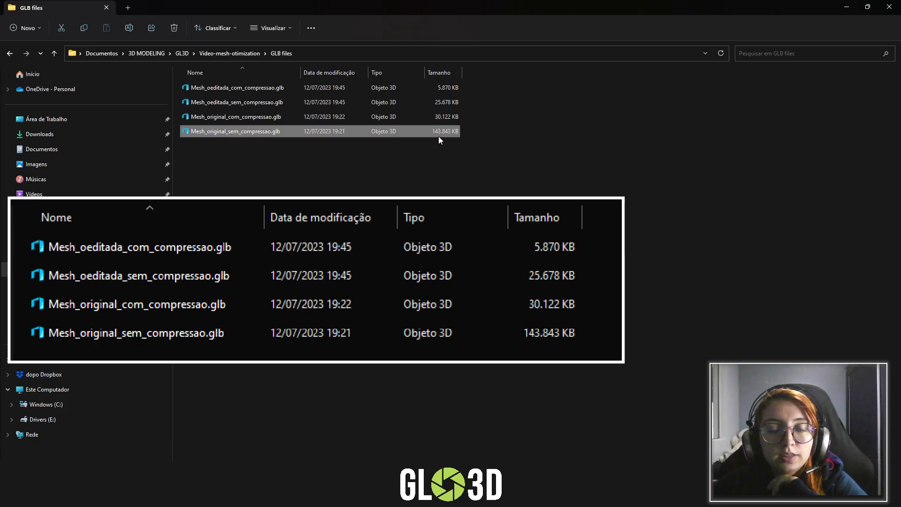
click(243, 116)
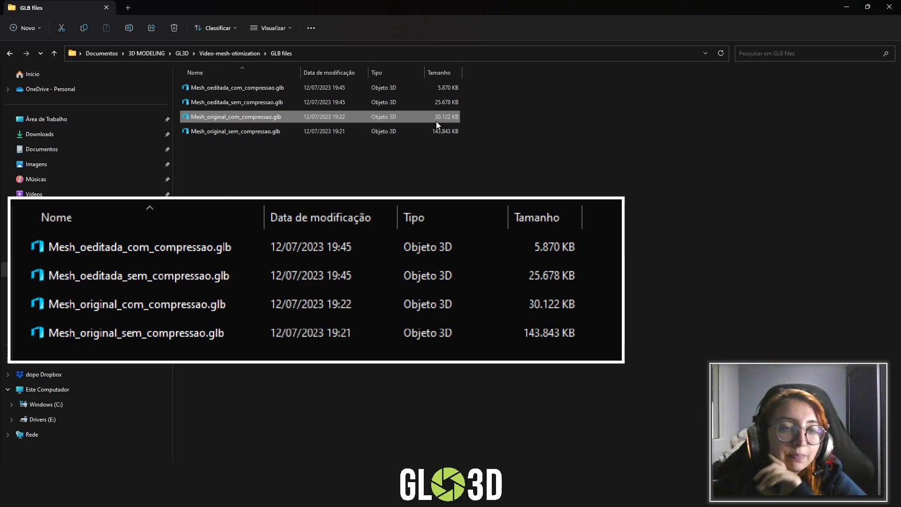
click(212, 105)
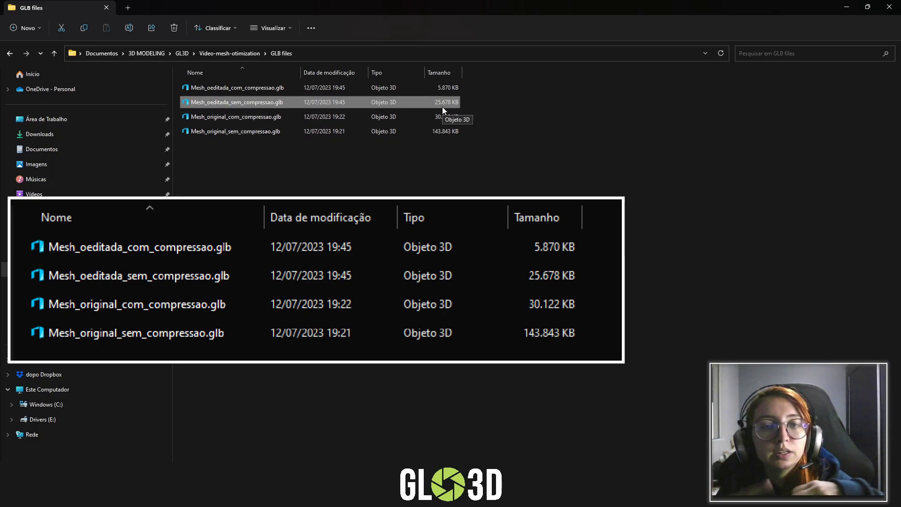
click(246, 88)
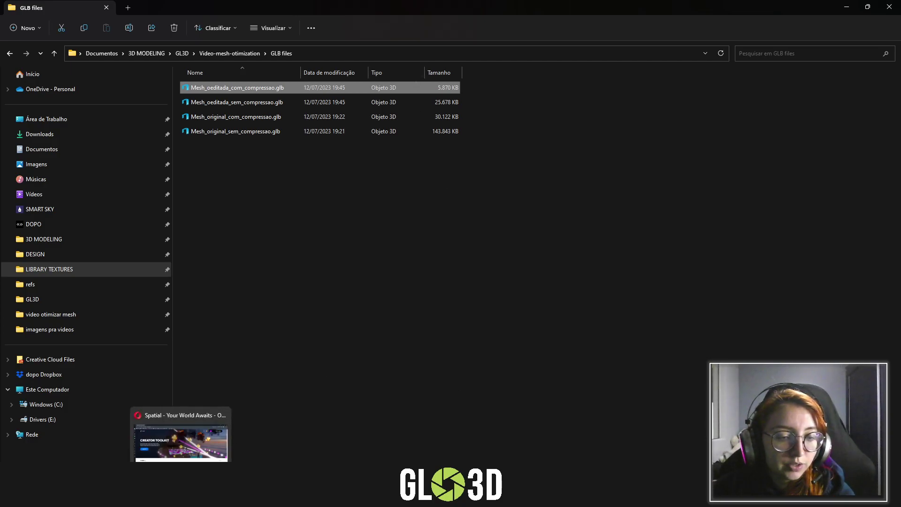
- In Opera, enter the Digital Scene space from the Spatial profile's Your Spaces list
click(183, 437)
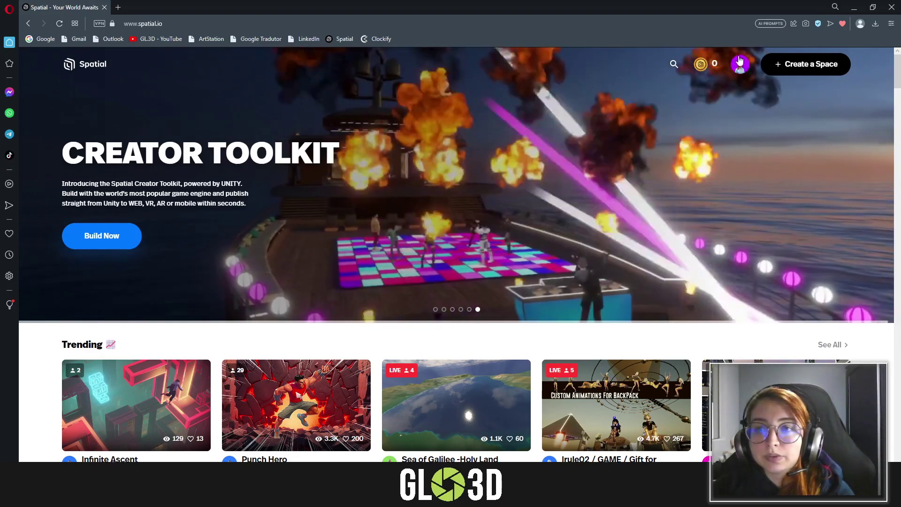
click(740, 65)
click(626, 165)
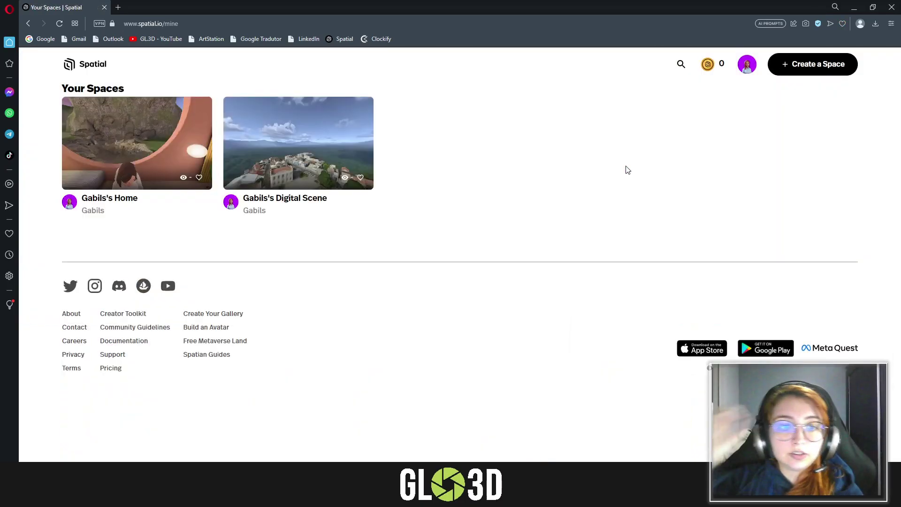
click(304, 151)
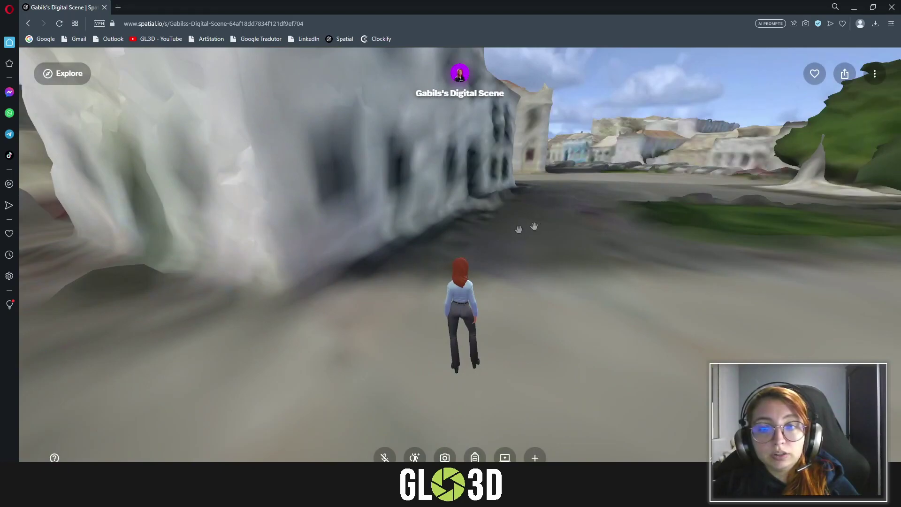
- Walk the avatar forward with W, steering left, then look down the street toward the white building
drag(534, 226, 626, 211)
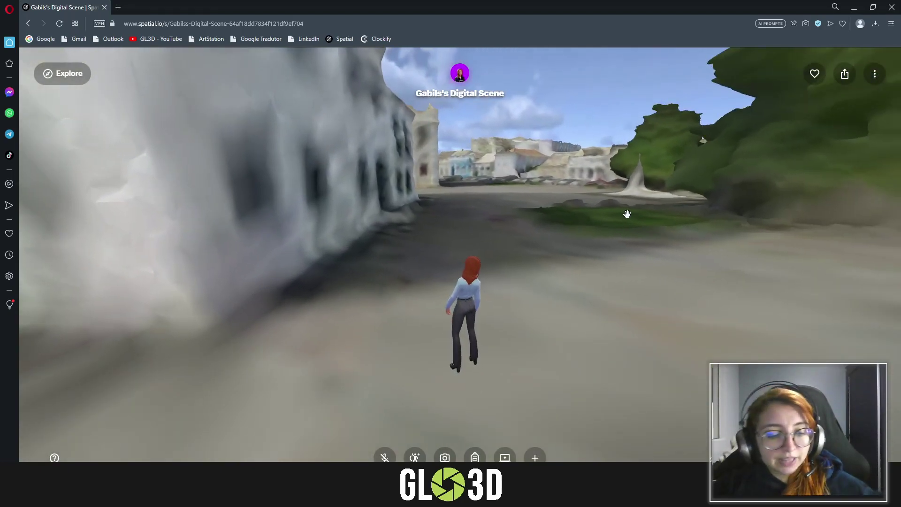
mouse_move(543, 216)
mouse_down()
mouse_move(422, 170)
mouse_move(272, 135)
mouse_up()
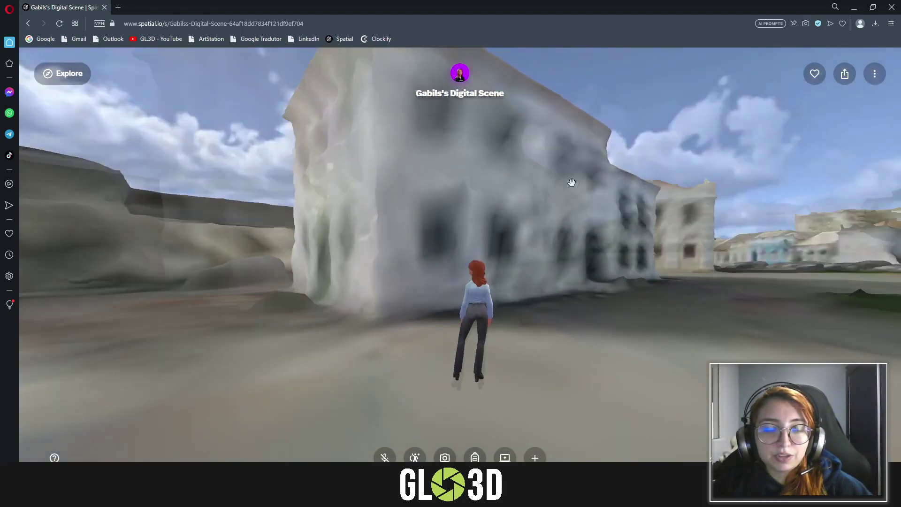
key(w)
key(w)
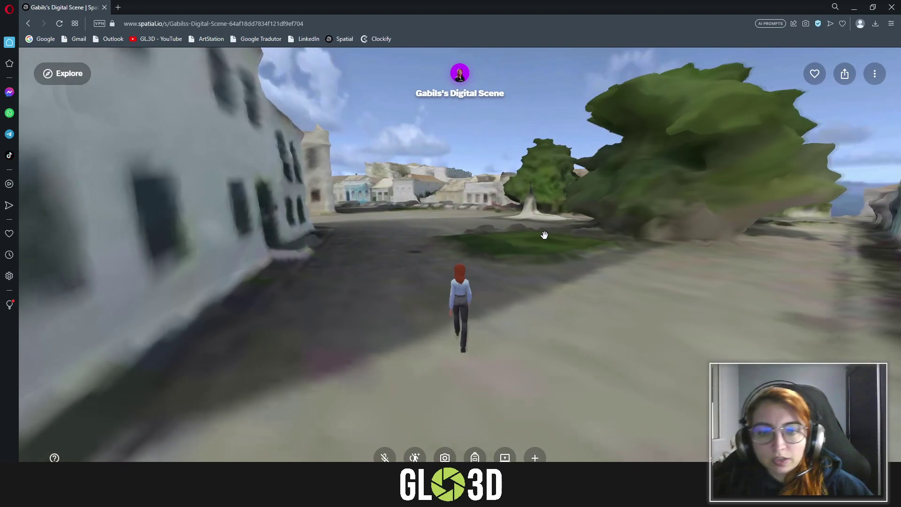
key(w)
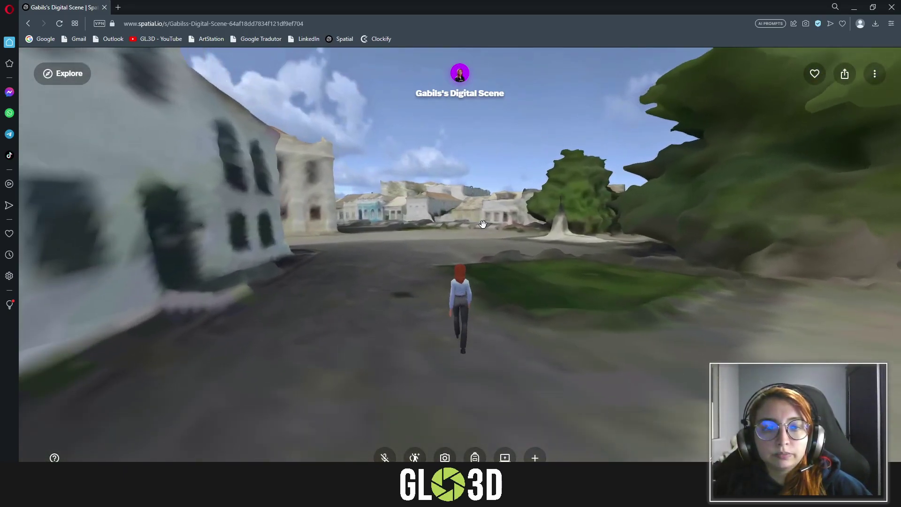
key(w)
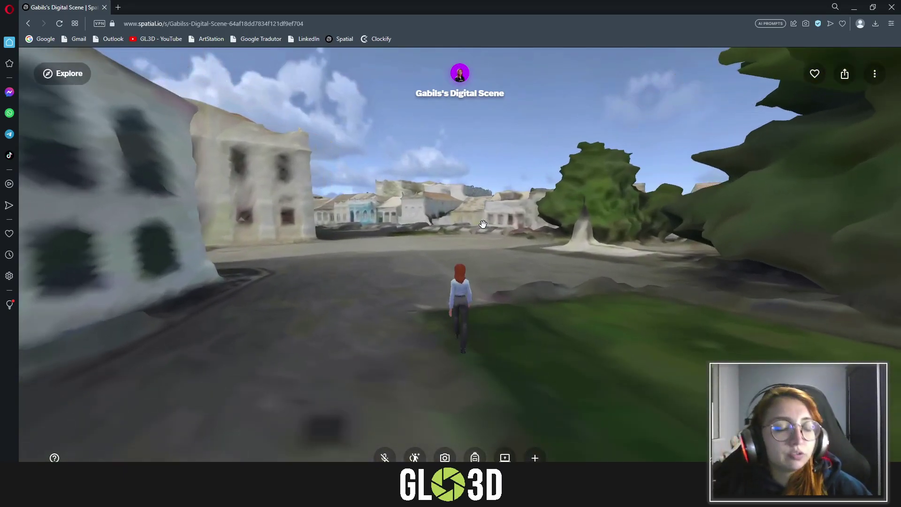
key(a)
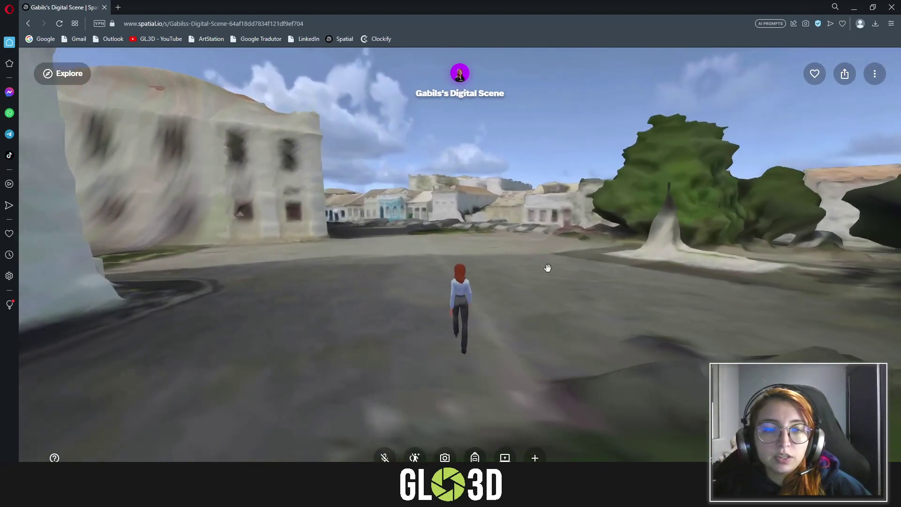
key(w)
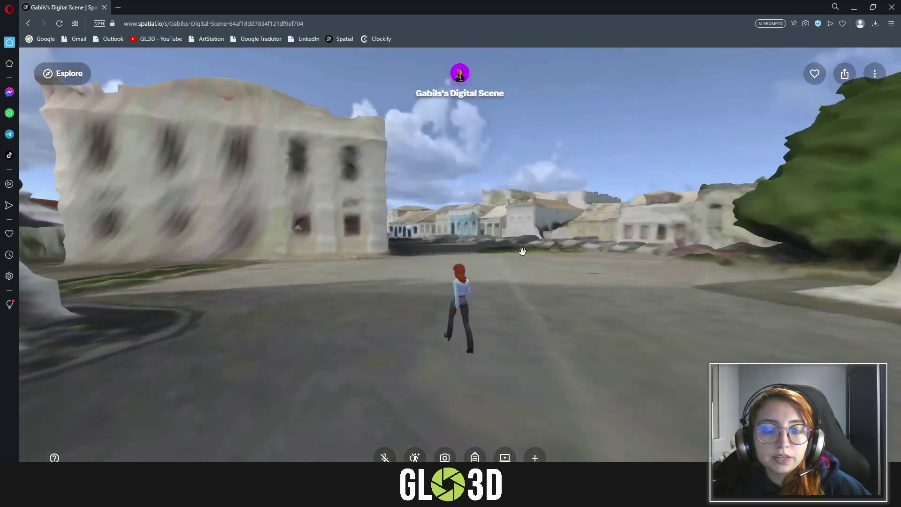
key(w)
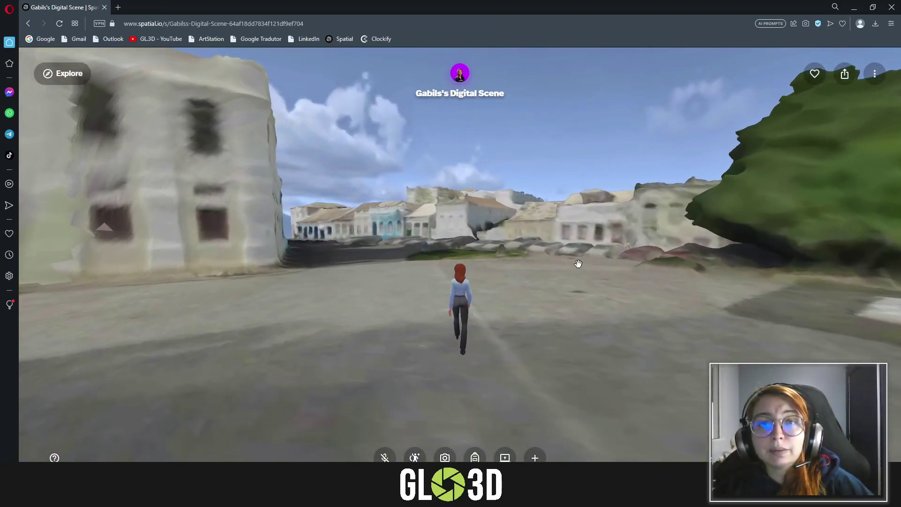
key(w)
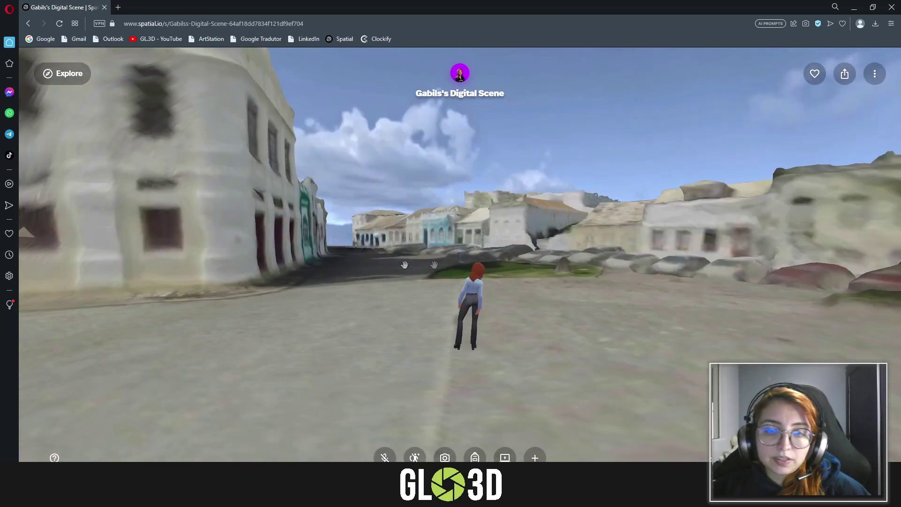
mouse_move(578, 264)
mouse_down()
mouse_move(498, 267)
mouse_move(636, 233)
mouse_up()
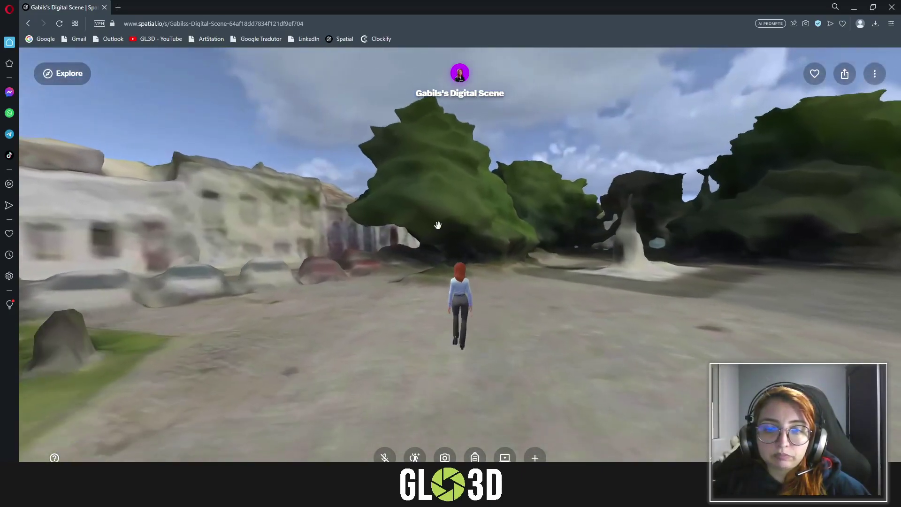
mouse_move(636, 234)
mouse_down()
mouse_move(437, 249)
mouse_move(620, 249)
mouse_up()
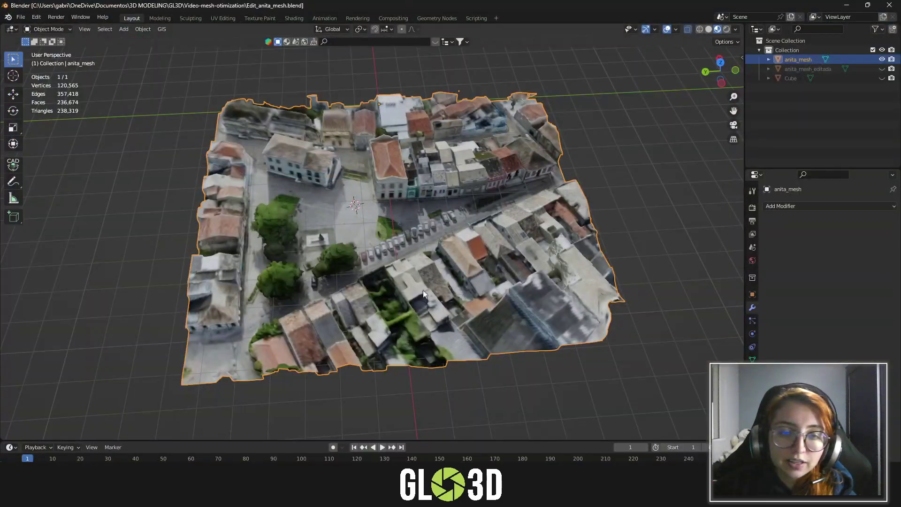
- Back in Blender, deselect the original anita_mesh model and orbit to a low oblique view
scroll(536, 335, down, 4)
click(536, 335)
mouse_move(536, 335)
middle_down()
mouse_move(587, 246)
mouse_move(497, 250)
middle_up()
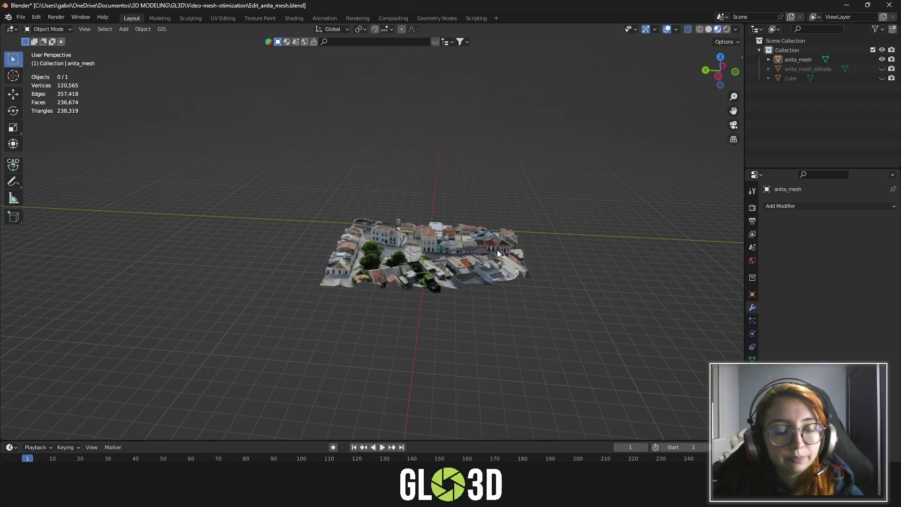
scroll(497, 250, up, 5)
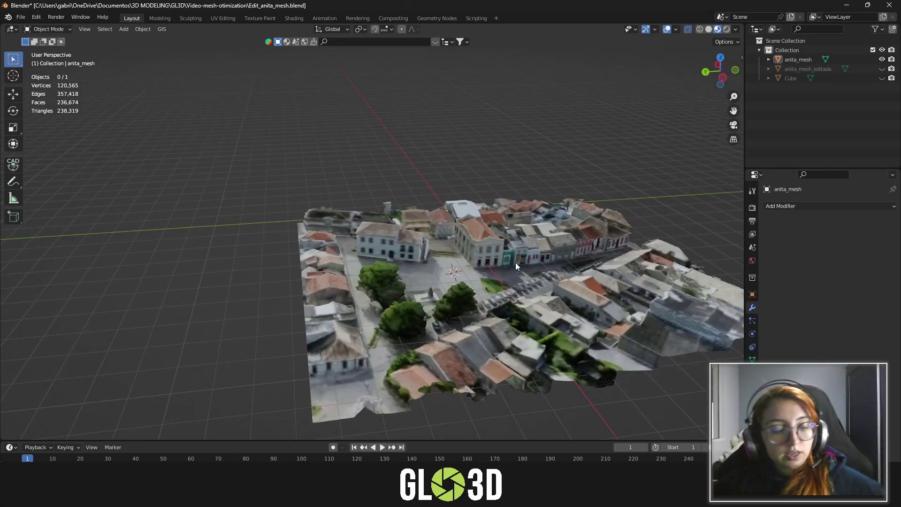
mouse_move(515, 263)
middle_down()
mouse_move(412, 244)
mouse_move(481, 284)
middle_up()
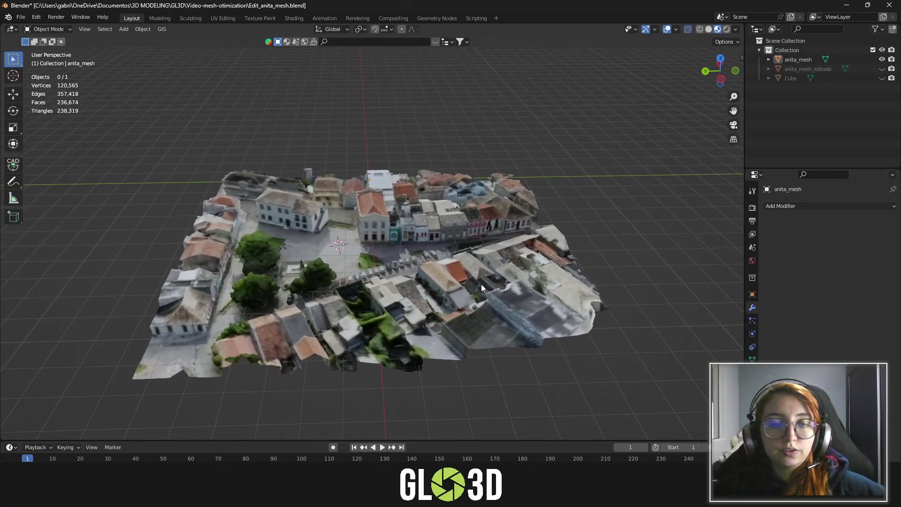